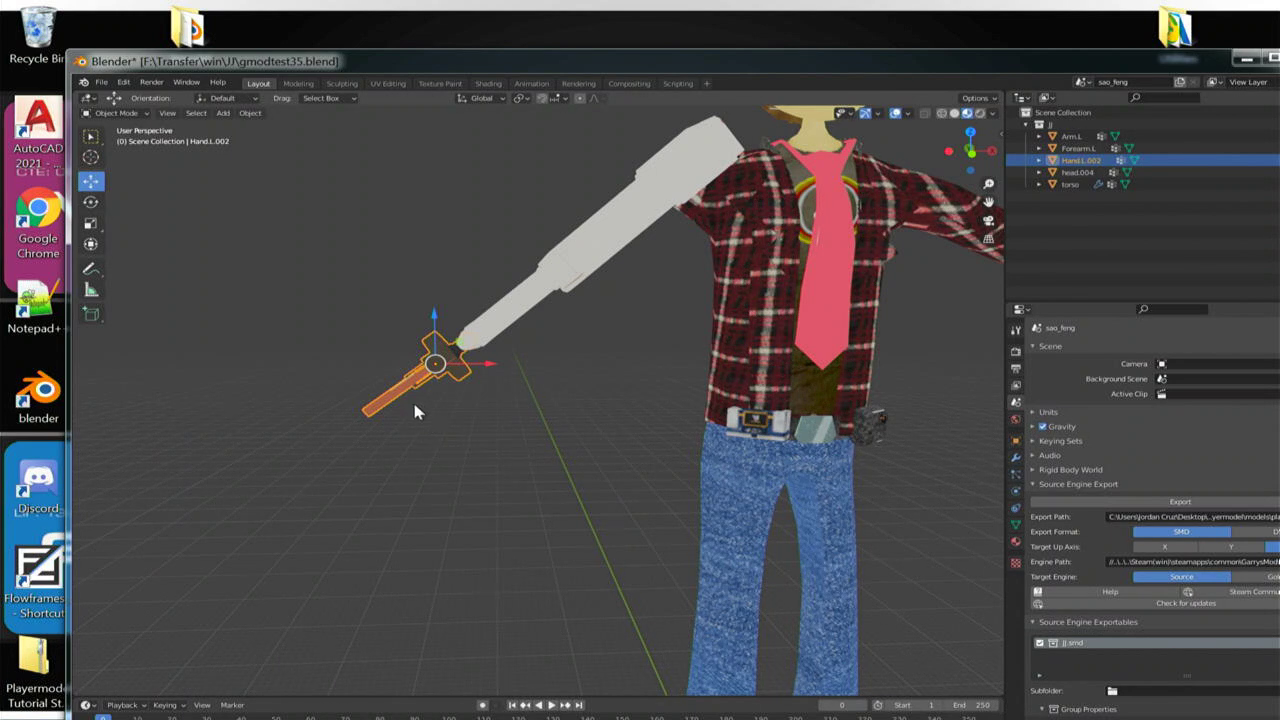
Step: Move the Blender window aside and open the Playermodel Tutorial Stuff folder on the desktop
{"action": "left_click_drag", "start_coordinate": [357, 57], "coordinate": [871, 284]}
{"action": "double_click", "coordinate": [415, 125]}
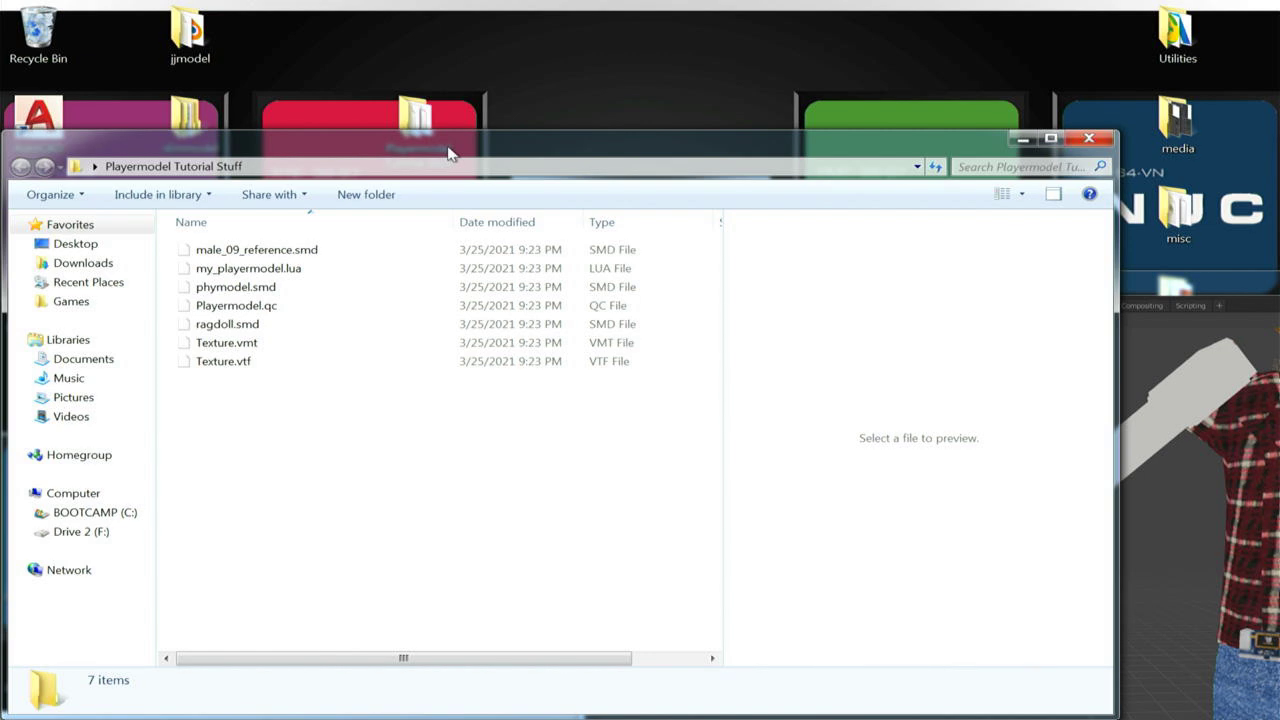
Step: Open my_playermodel.lua with Edit with Notepad++ to view its NAME and model path template lines
{"action": "left_click_drag", "start_coordinate": [448, 152], "coordinate": [515, 102]}
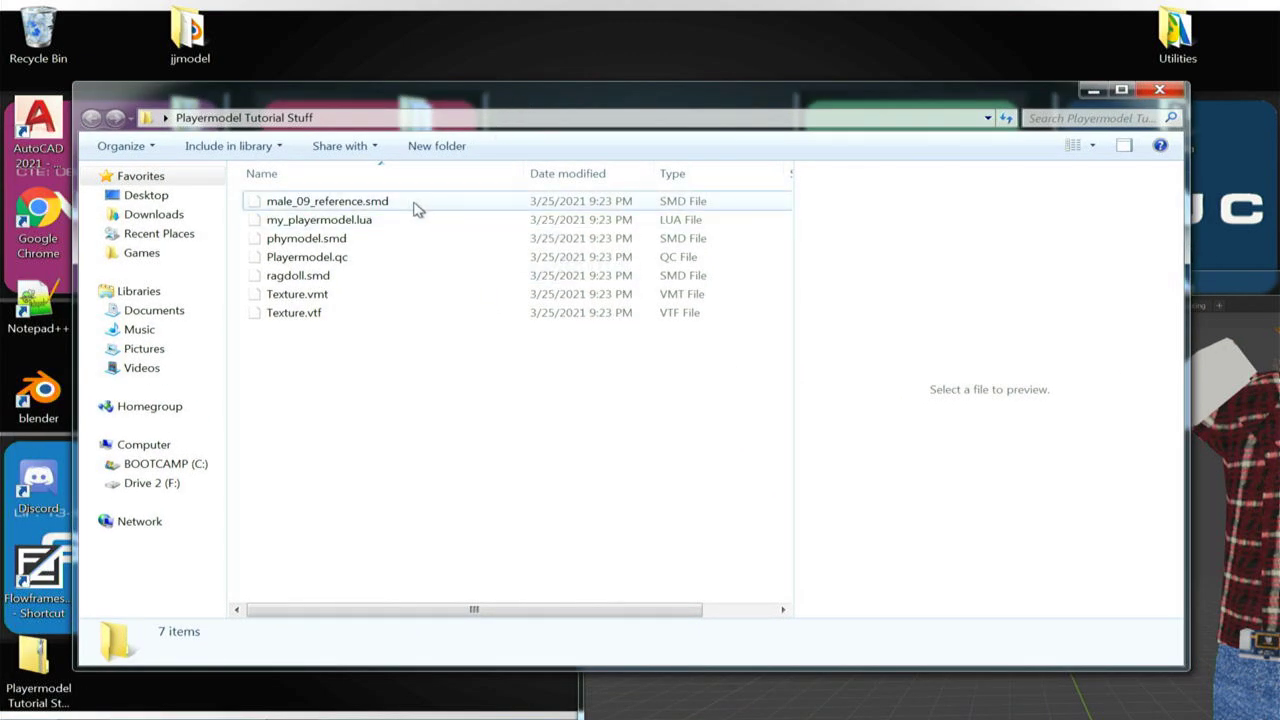
{"action": "left_click", "coordinate": [414, 206]}
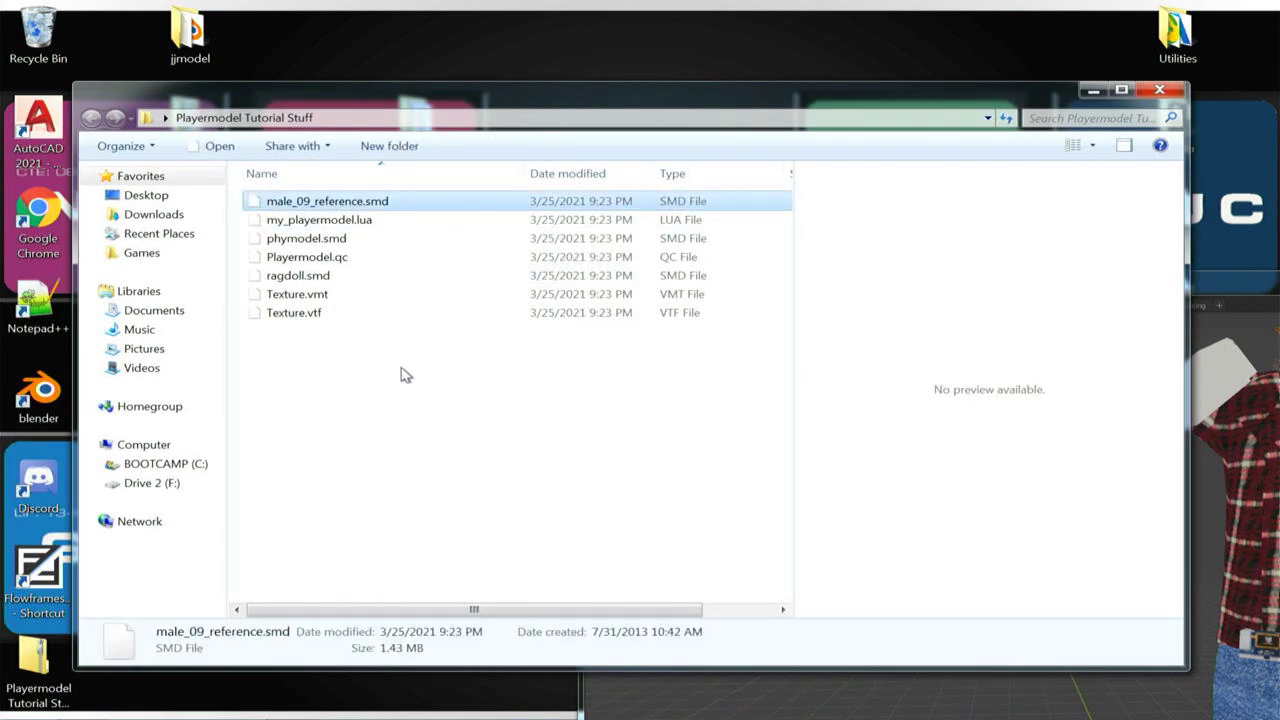
{"action": "left_click", "coordinate": [381, 222]}
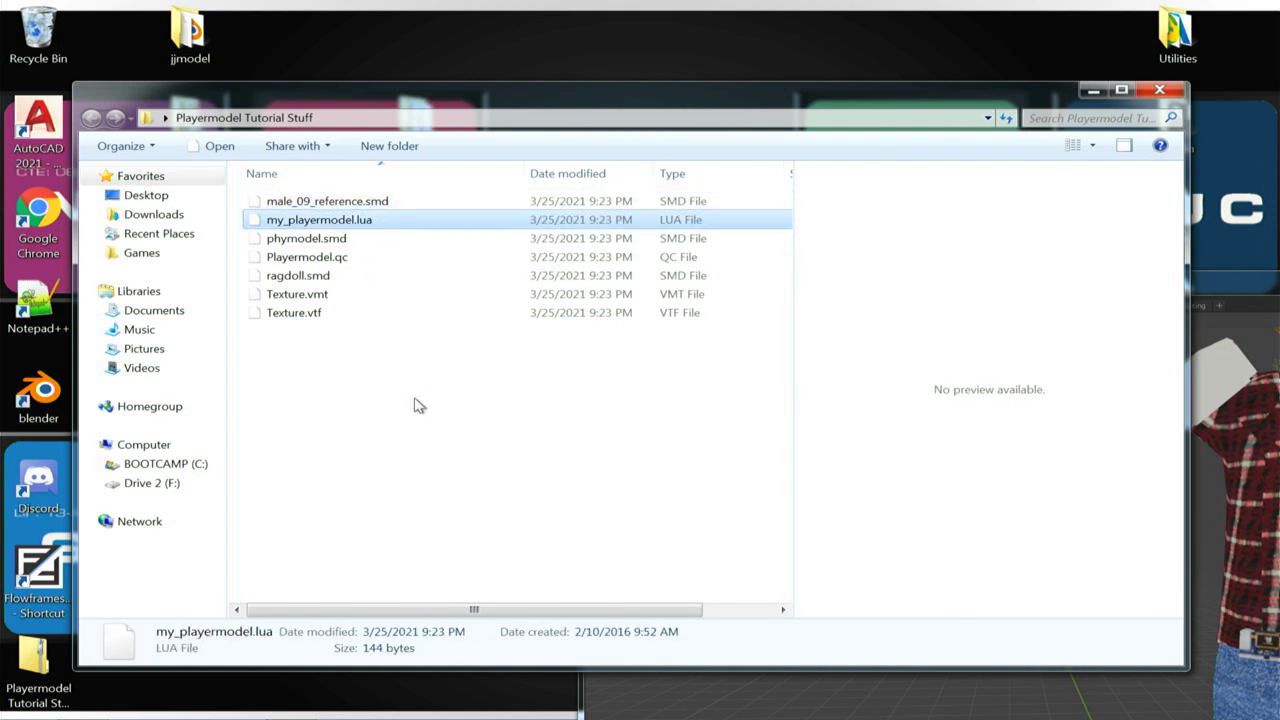
{"action": "right_click", "coordinate": [405, 222]}
{"action": "left_click", "coordinate": [460, 274]}
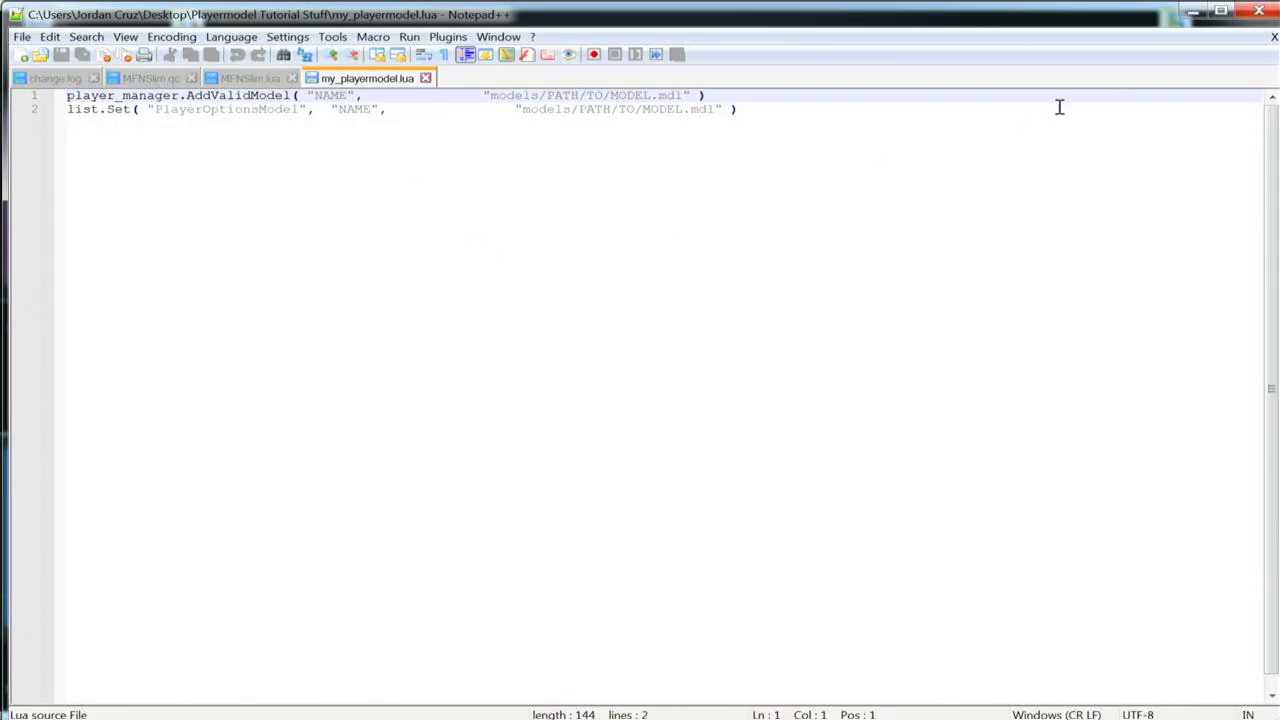
Step: Close Notepad++ and check details of Playermodel.qc, ragdoll.smd, Texture.vmt, Texture.vtf and the other files
{"action": "left_click", "coordinate": [1259, 11]}
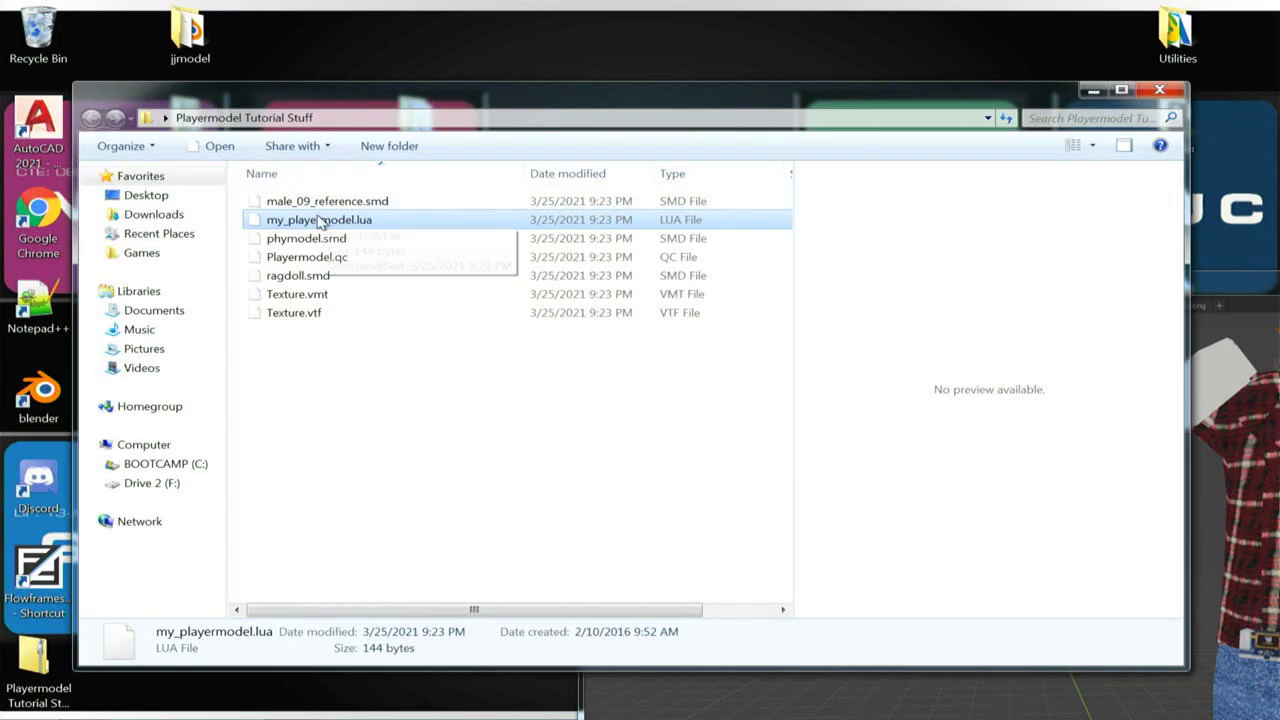
{"action": "left_click", "coordinate": [370, 258]}
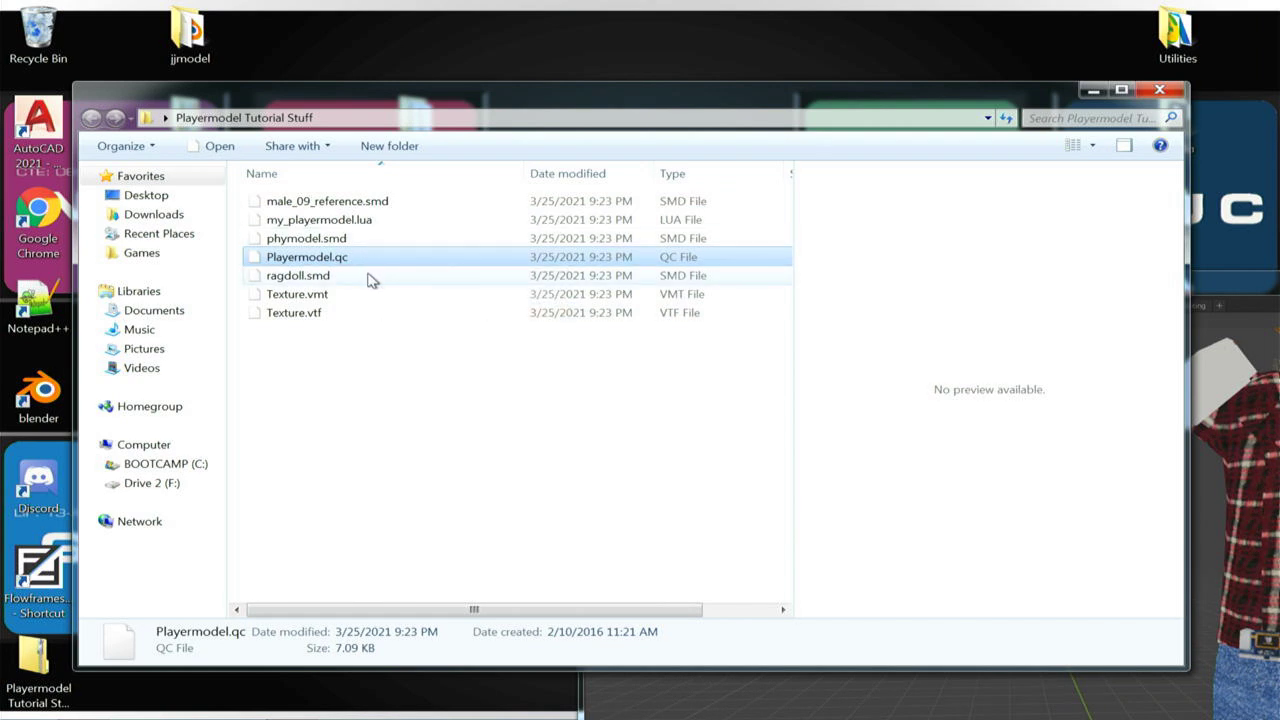
{"action": "left_click", "coordinate": [370, 276]}
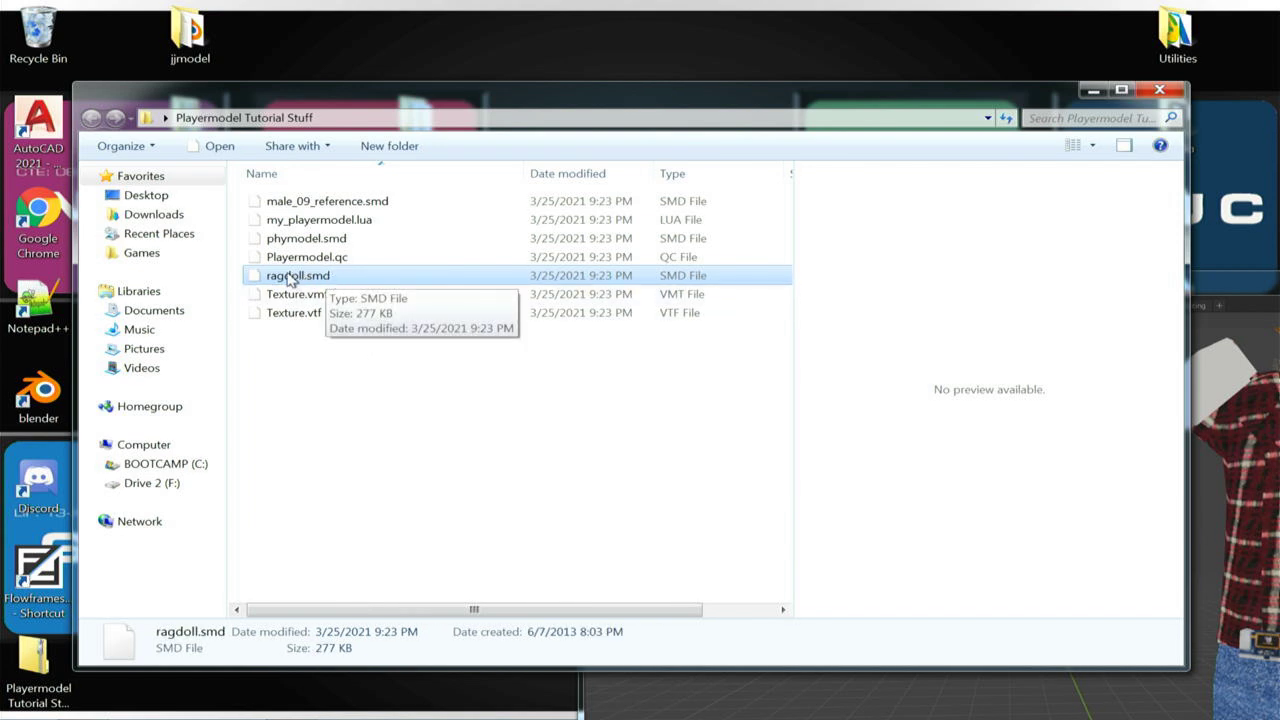
{"action": "left_click", "coordinate": [318, 298]}
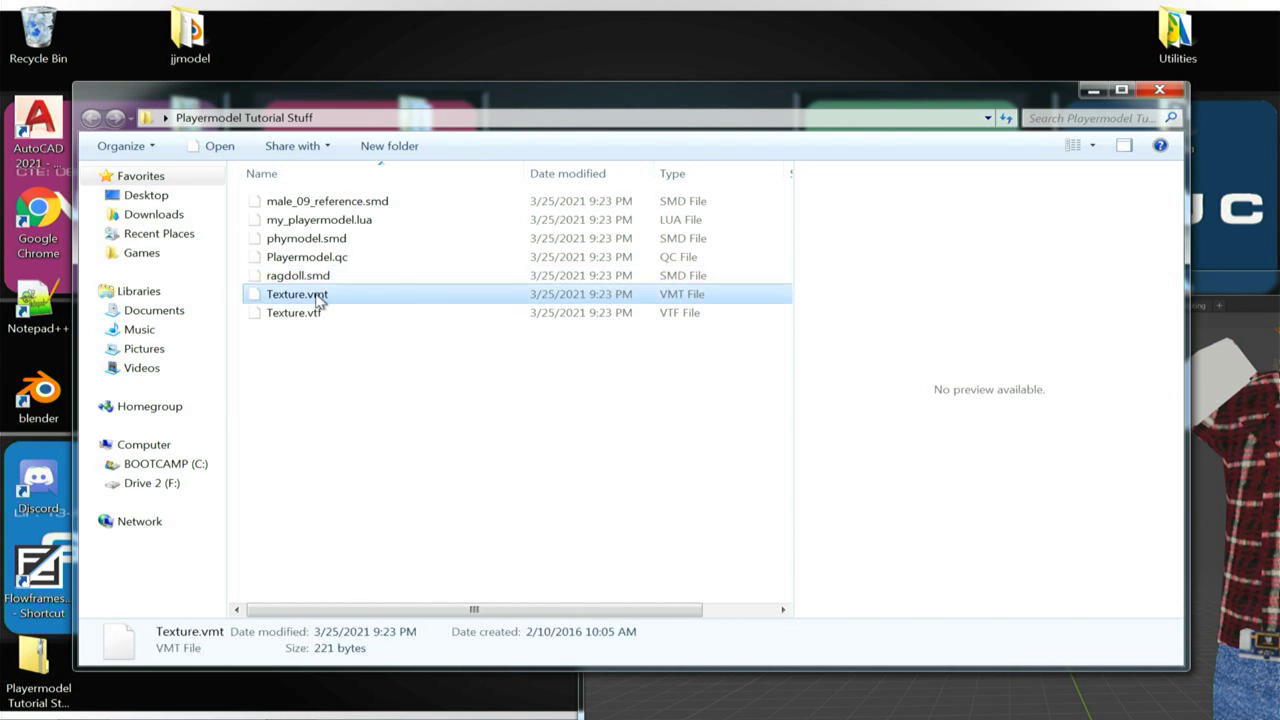
{"action": "left_click", "coordinate": [343, 313]}
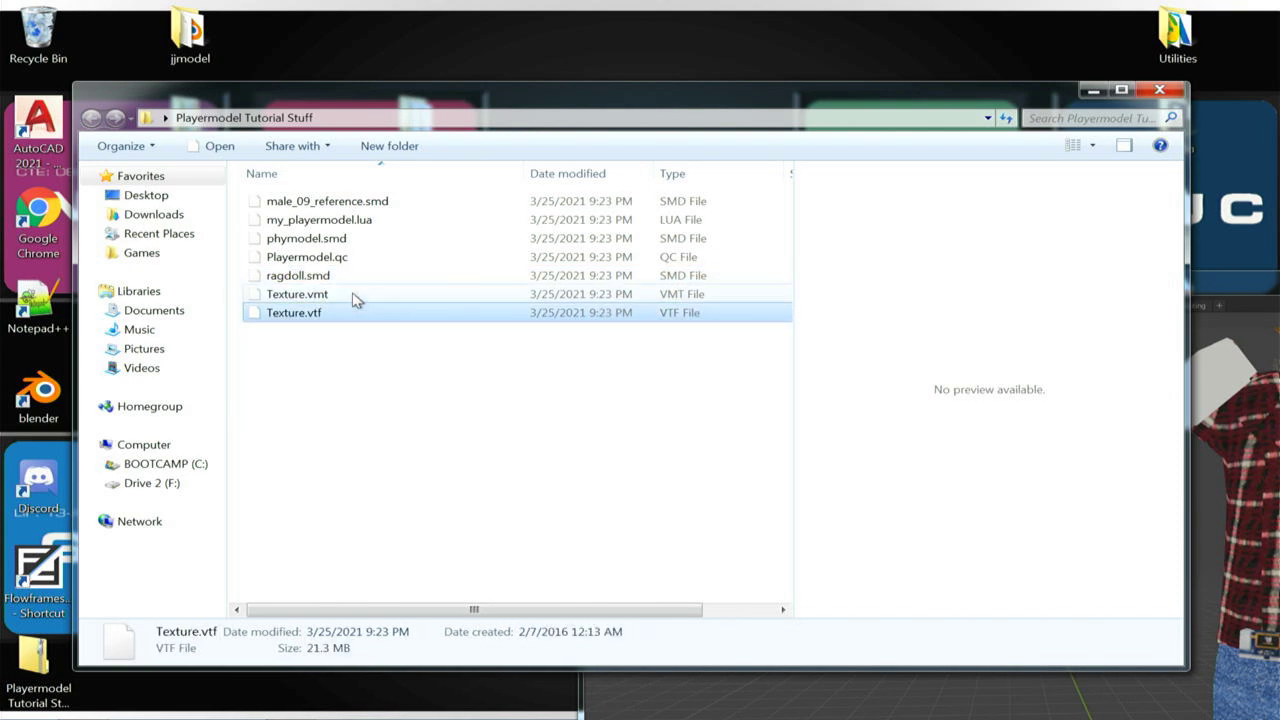
{"action": "left_click", "coordinate": [357, 298]}
{"action": "left_click", "coordinate": [349, 357]}
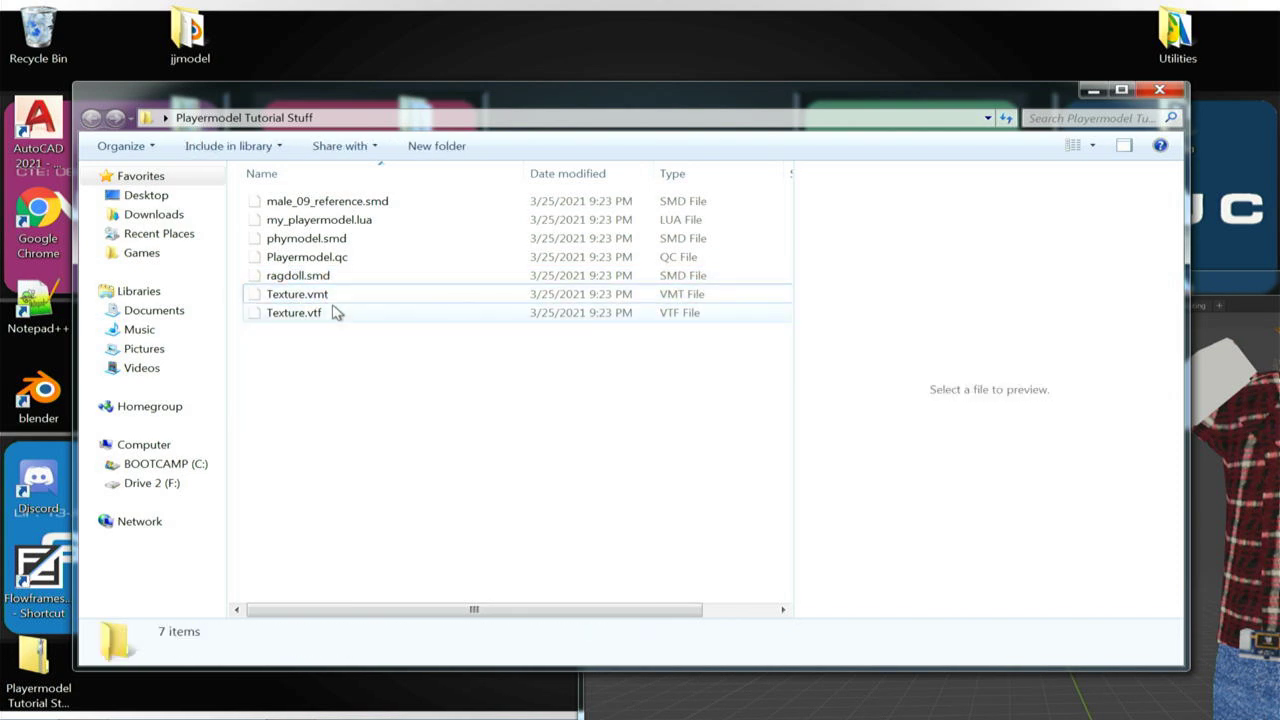
{"action": "left_click", "coordinate": [370, 222]}
{"action": "left_click", "coordinate": [361, 204]}
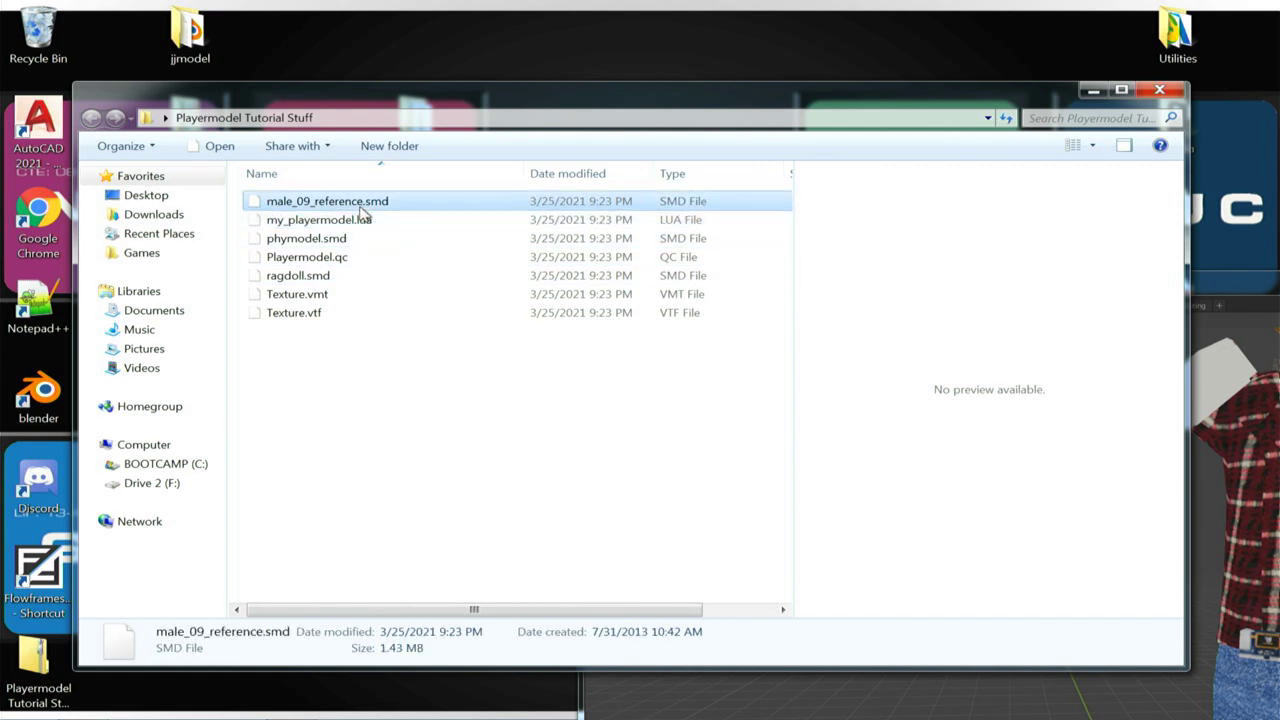
Step: Move the folder window aside and enlarge Blender to fill the screen
{"action": "left_click_drag", "start_coordinate": [670, 100], "coordinate": [624, 67]}
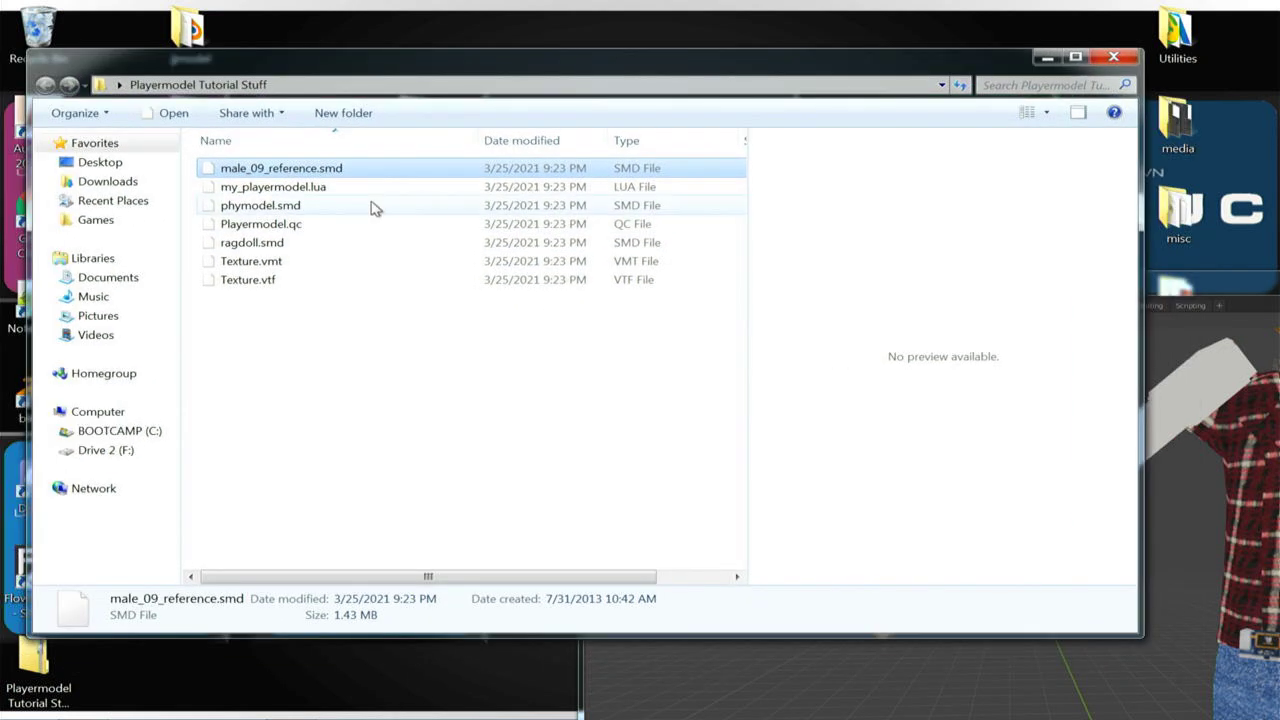
{"action": "left_click_drag", "start_coordinate": [337, 166], "coordinate": [338, 172]}
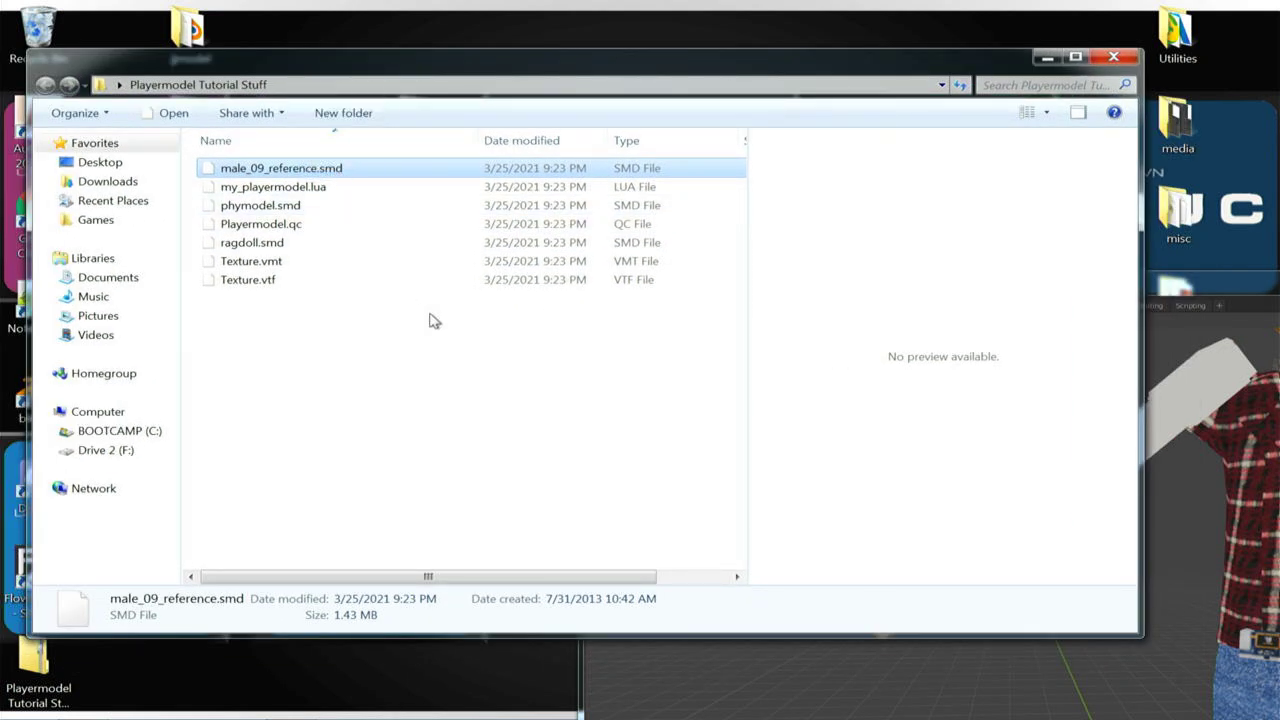
{"action": "left_click", "coordinate": [1197, 300]}
{"action": "left_click_drag", "start_coordinate": [617, 283], "coordinate": [617, 38]}
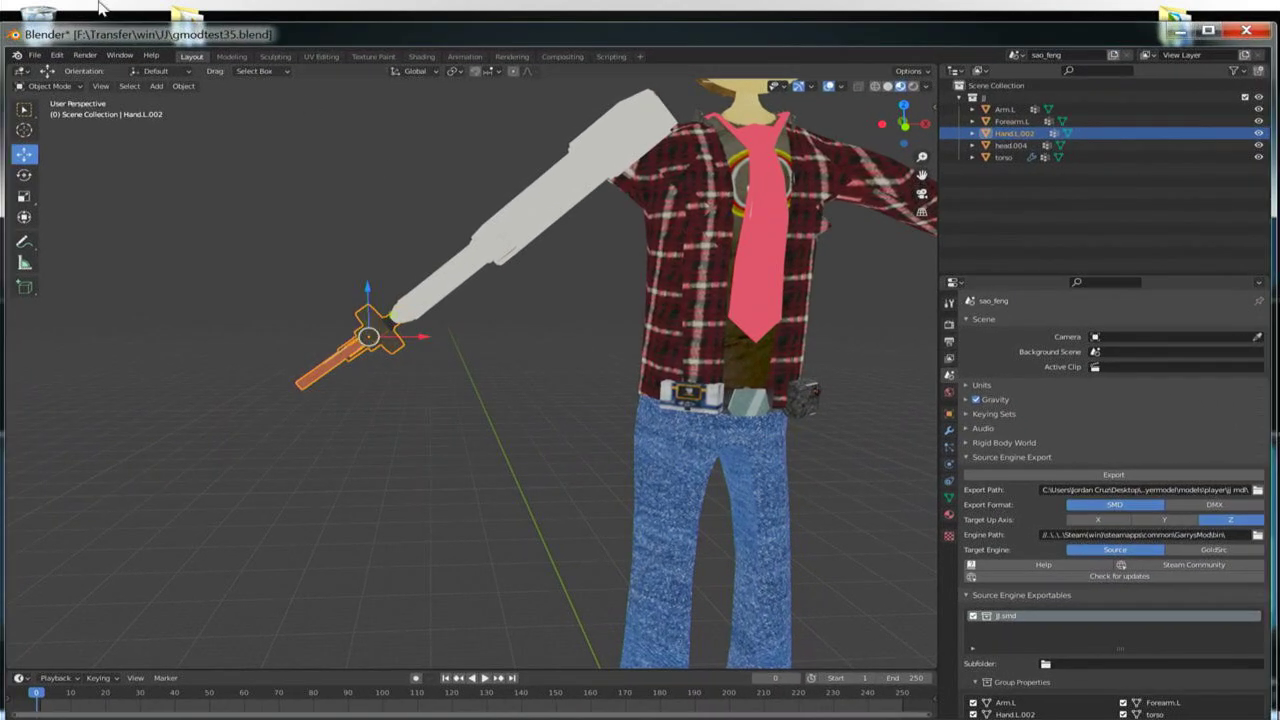
Step: Save the project and import male_09_reference.smd from Desktop > Playermodel Tutorial Stuff as a Source Engine model
{"action": "left_click", "coordinate": [167, 320]}
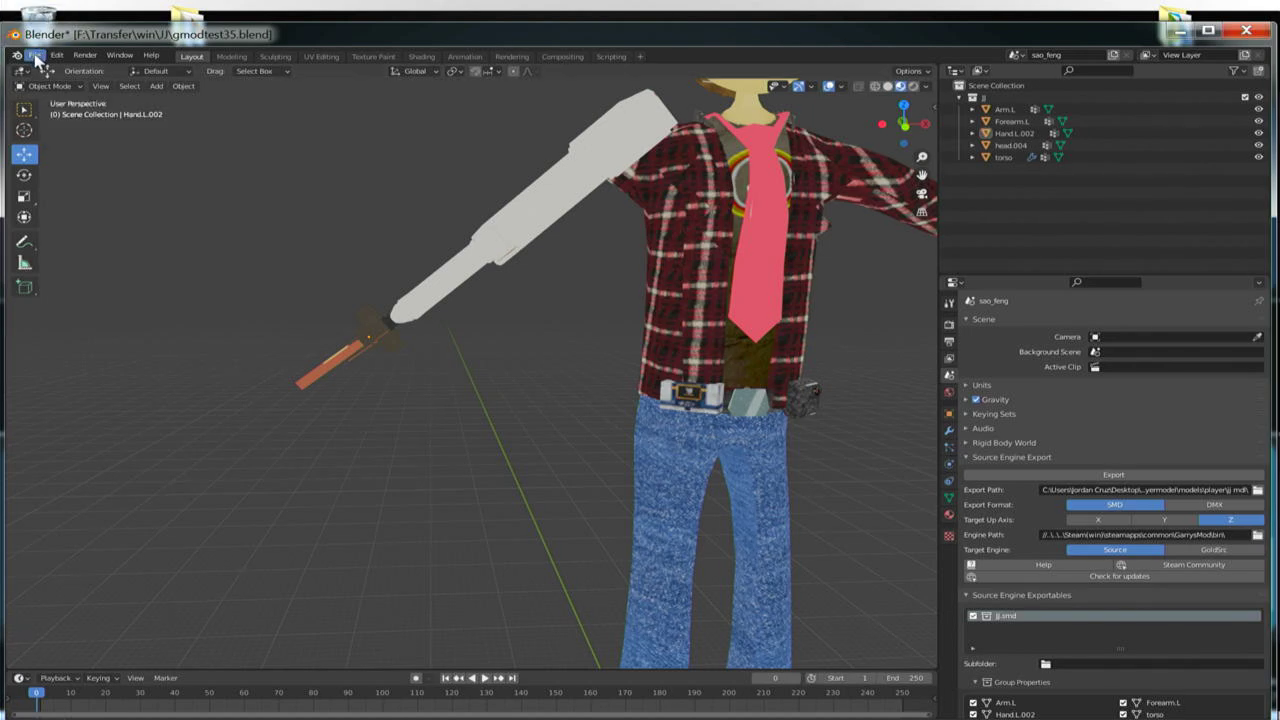
{"action": "key", "text": "ctrl+s"}
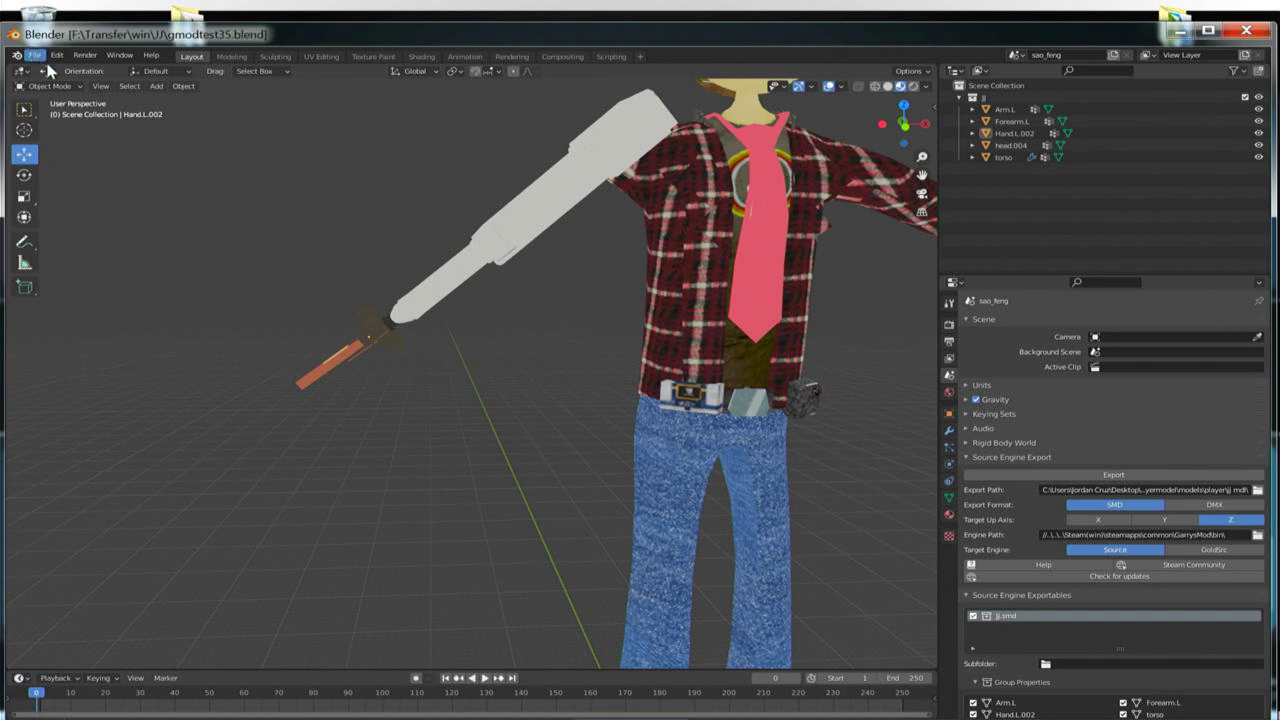
{"action": "left_click", "coordinate": [35, 57]}
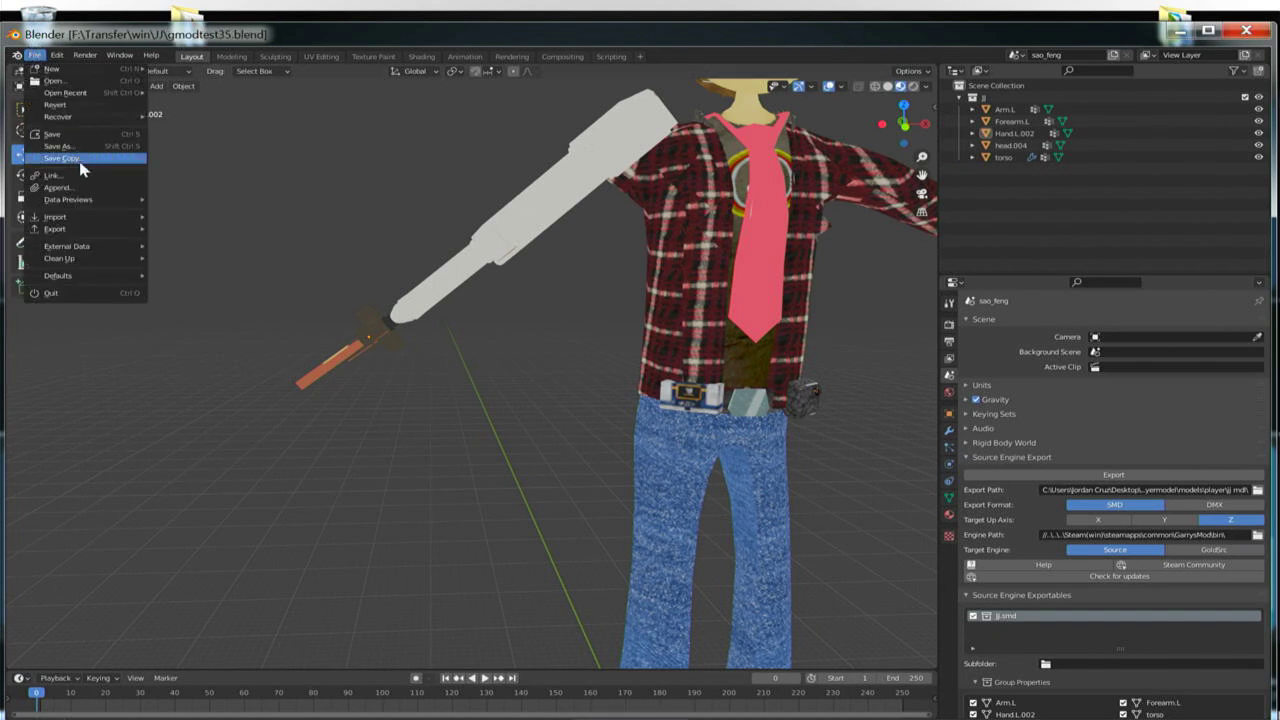
{"action": "mouse_move", "coordinate": [76, 218]}
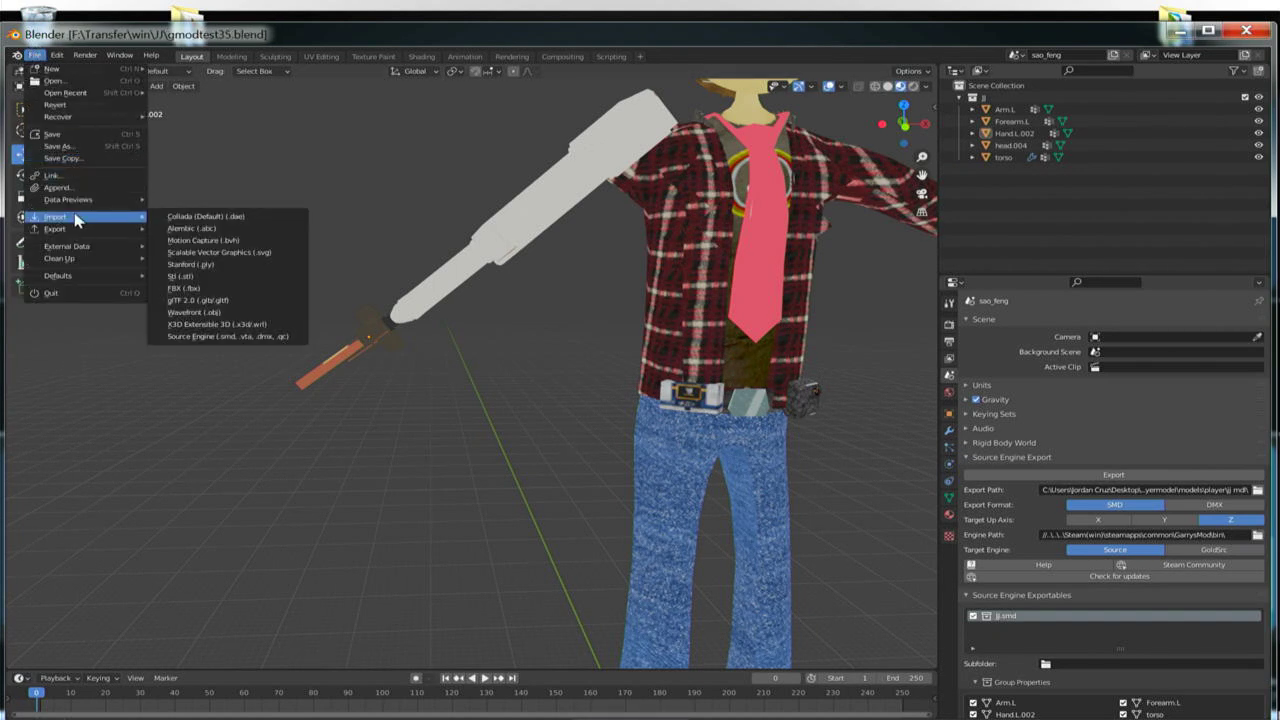
{"action": "left_click", "coordinate": [205, 336]}
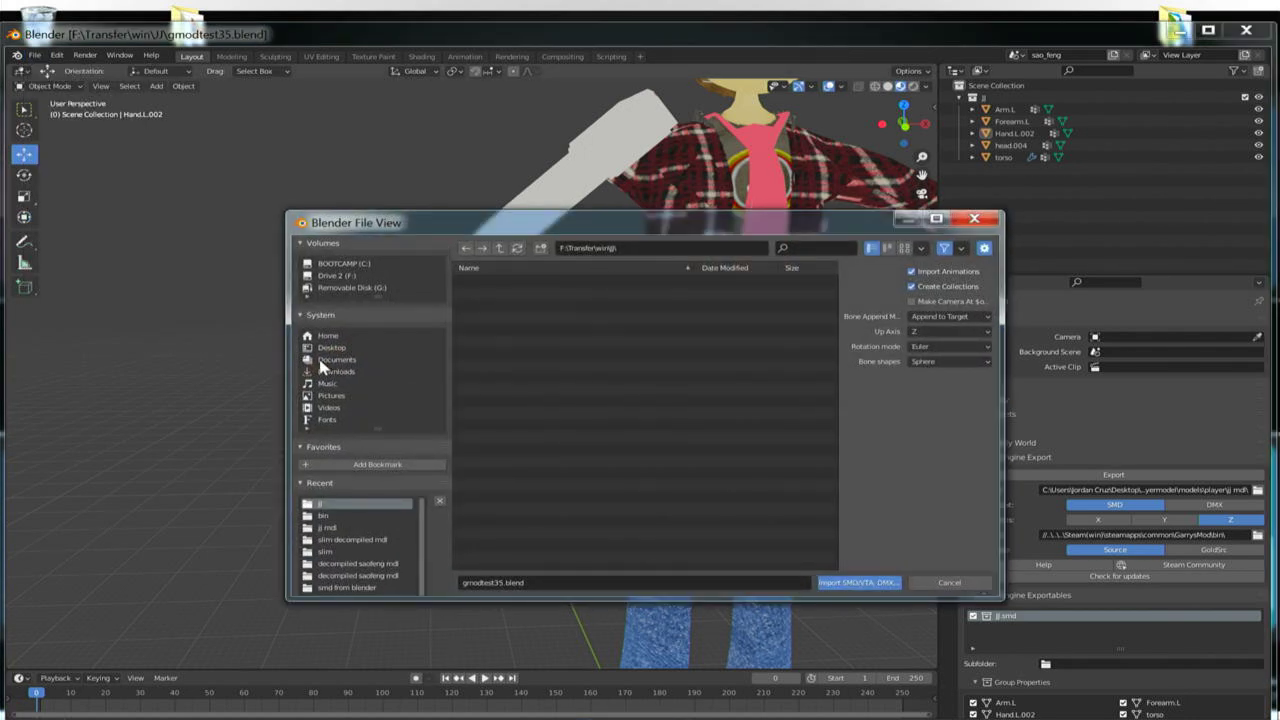
{"action": "left_click", "coordinate": [331, 348]}
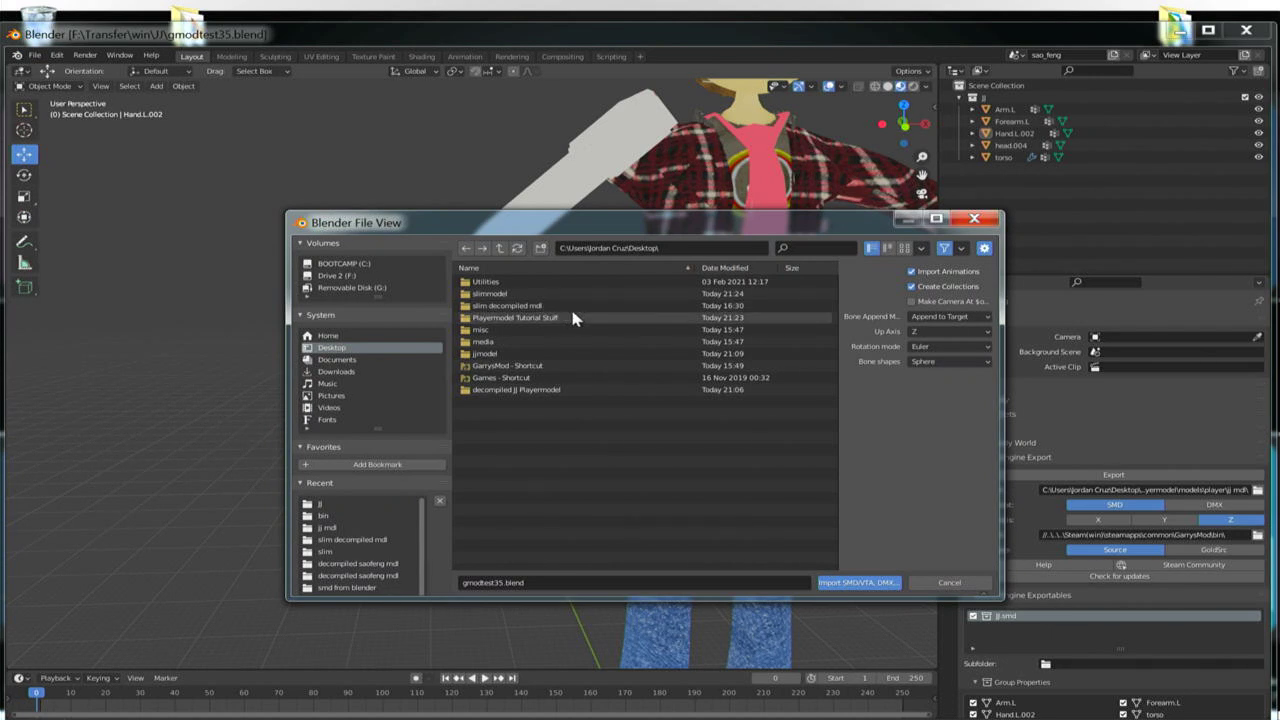
{"action": "left_click", "coordinate": [597, 320]}
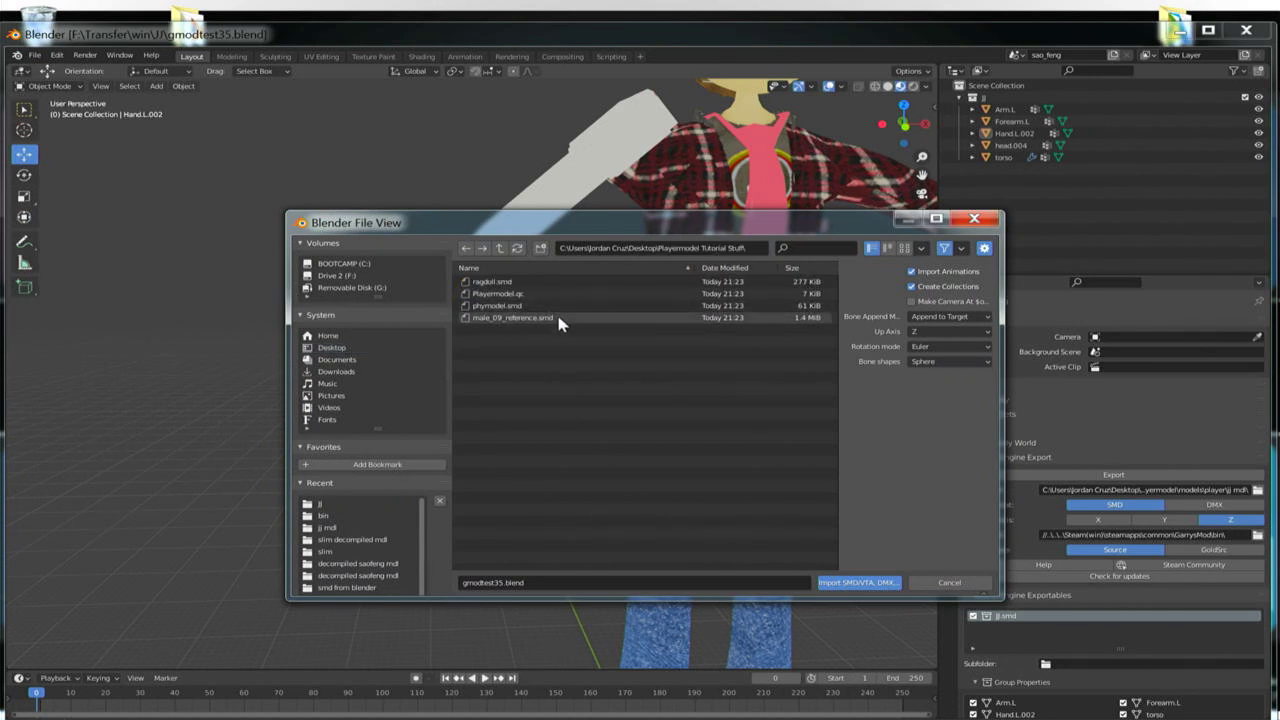
{"action": "left_click", "coordinate": [560, 318]}
{"action": "left_click", "coordinate": [862, 590]}
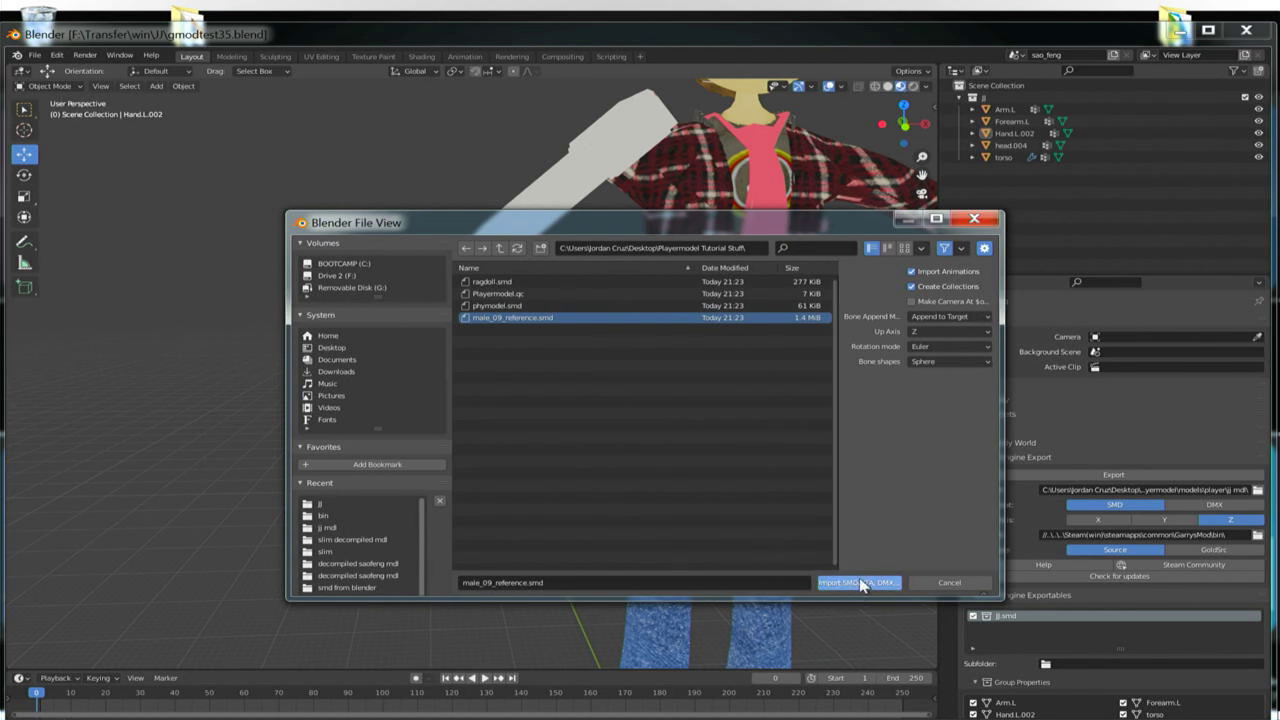
{"action": "scroll", "coordinate": [630, 462], "scroll_direction": "up", "scroll_amount": 2}
Step: View the character from the side, select the torso and undo a trial move
{"action": "scroll", "coordinate": [630, 464], "scroll_direction": "down", "scroll_amount": 5}
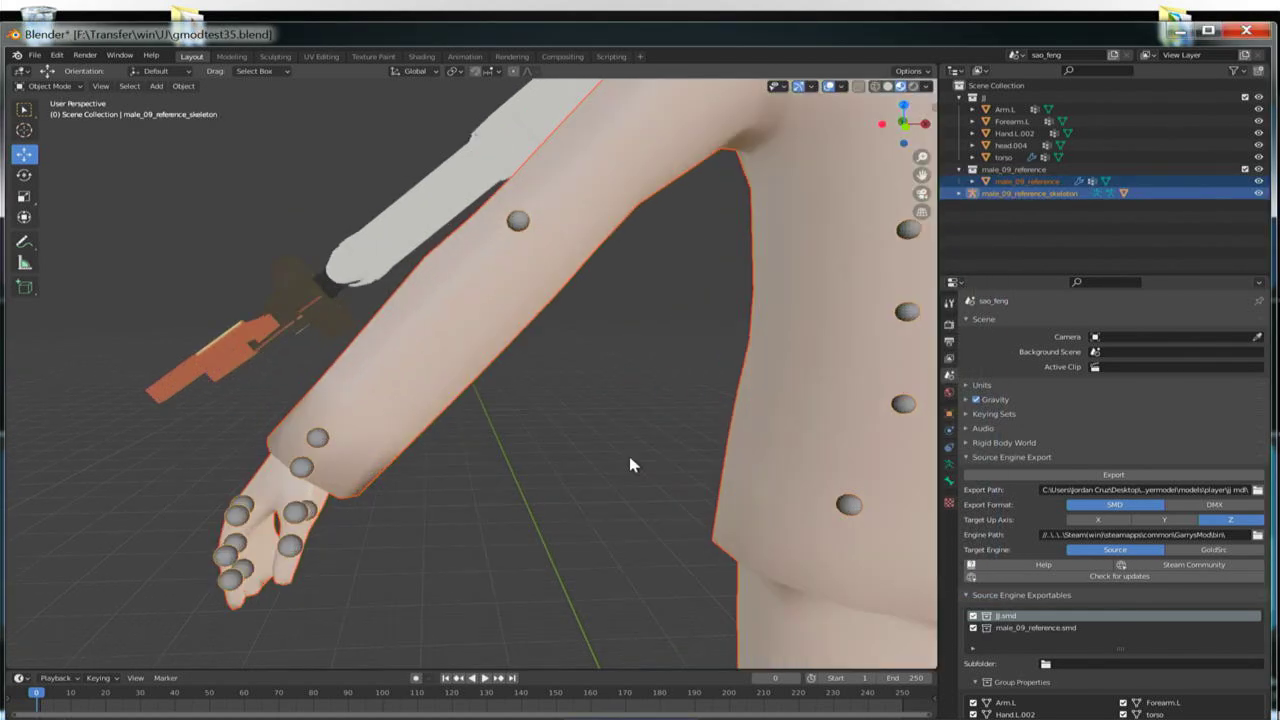
{"action": "middle_click_drag", "start_coordinate": [735, 481], "coordinate": [592, 490]}
{"action": "left_click", "coordinate": [384, 423]}
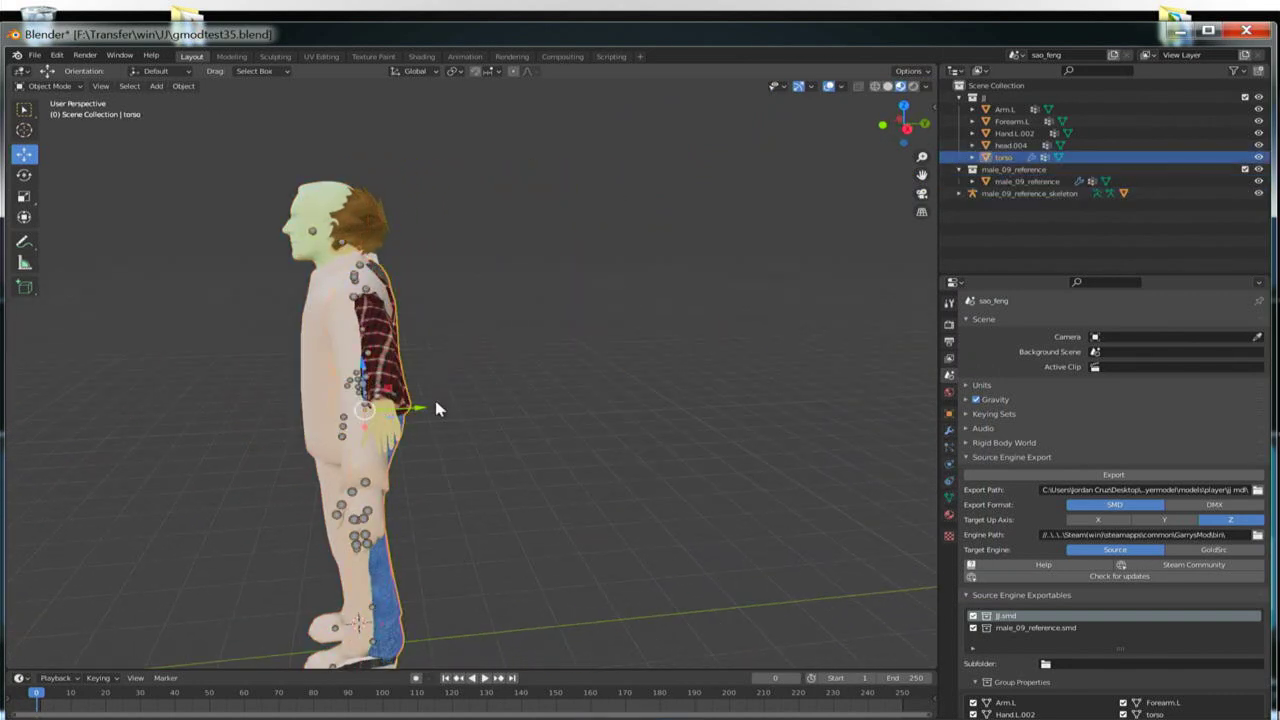
{"action": "left_click_drag", "start_coordinate": [420, 412], "coordinate": [490, 420]}
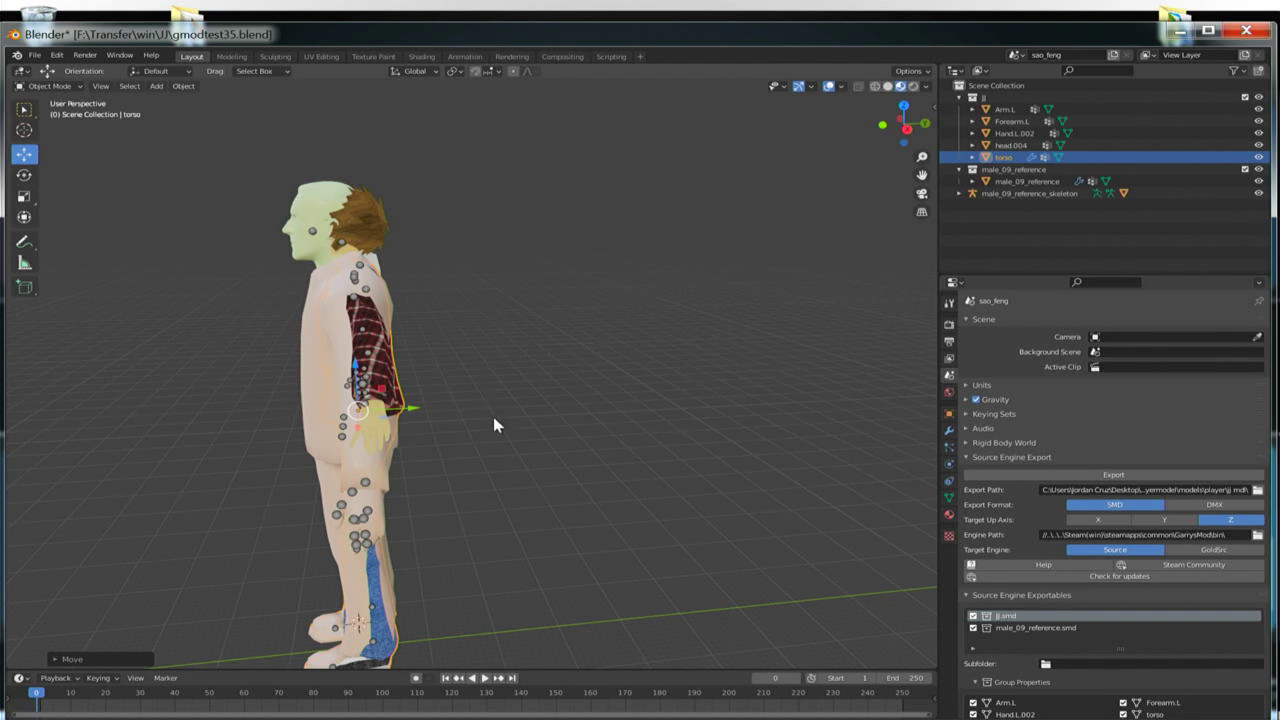
{"action": "key", "text": "ctrl+z"}
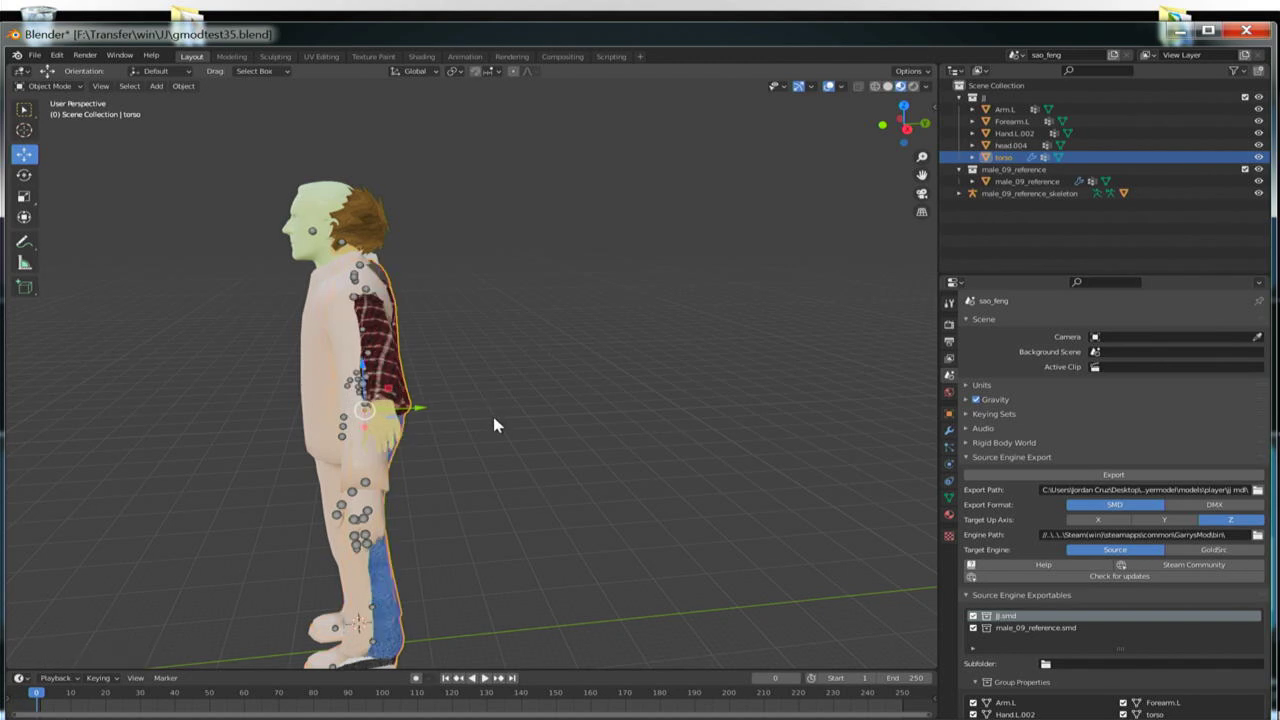
Step: Move all parts from Arm.L to head.004 -2.157 m along Y onto the reference body
{"action": "left_click", "coordinate": [1000, 109], "text": "shift"}
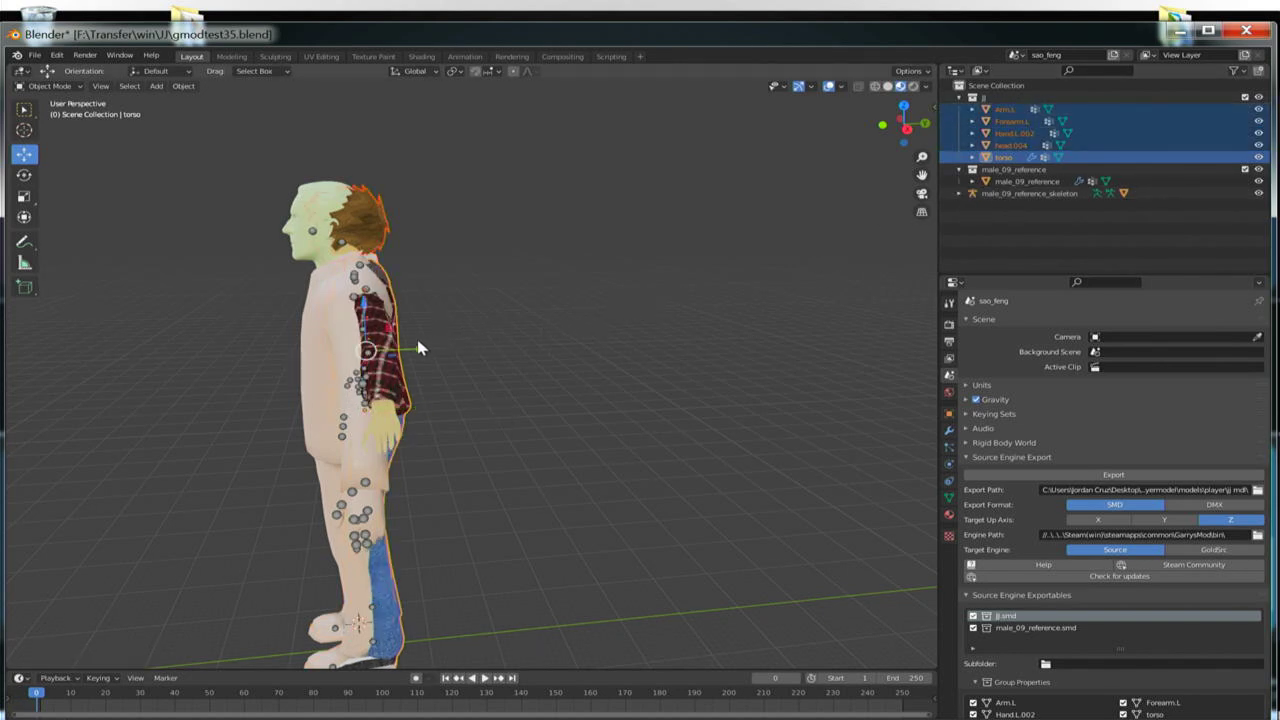
{"action": "left_click_drag", "start_coordinate": [408, 343], "coordinate": [396, 371]}
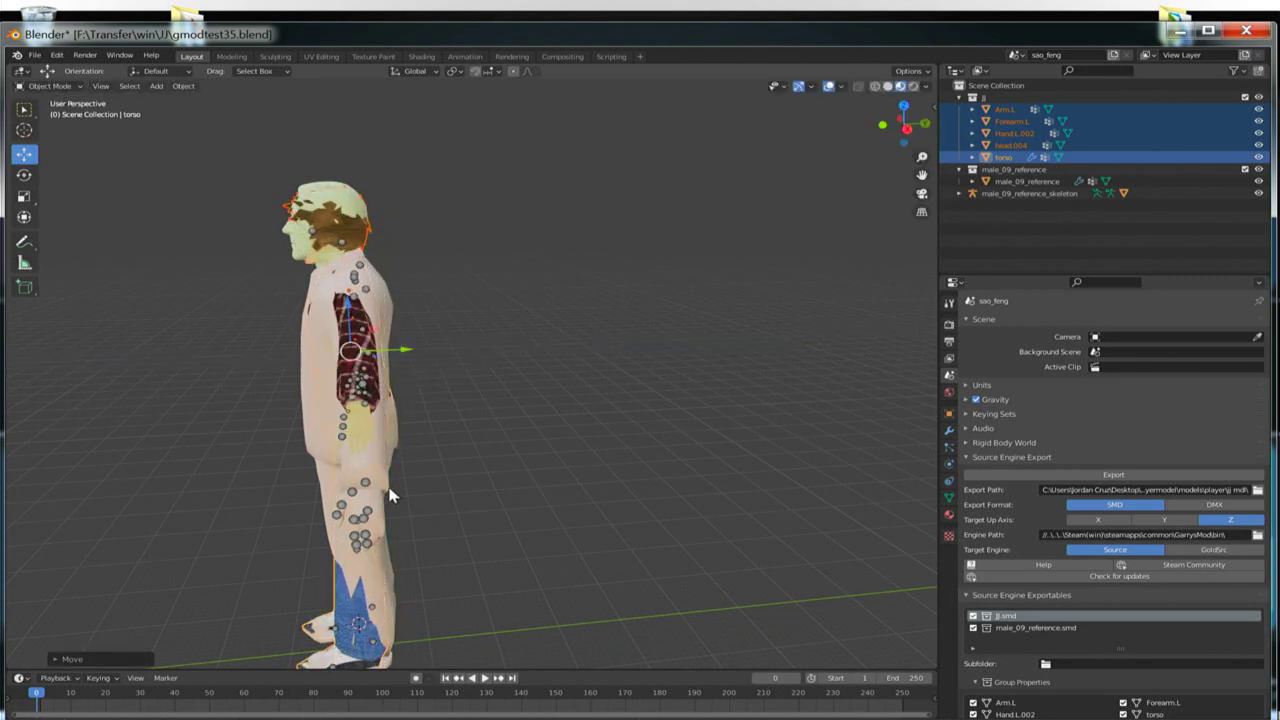
{"action": "middle_click_drag", "start_coordinate": [391, 500], "coordinate": [521, 450]}
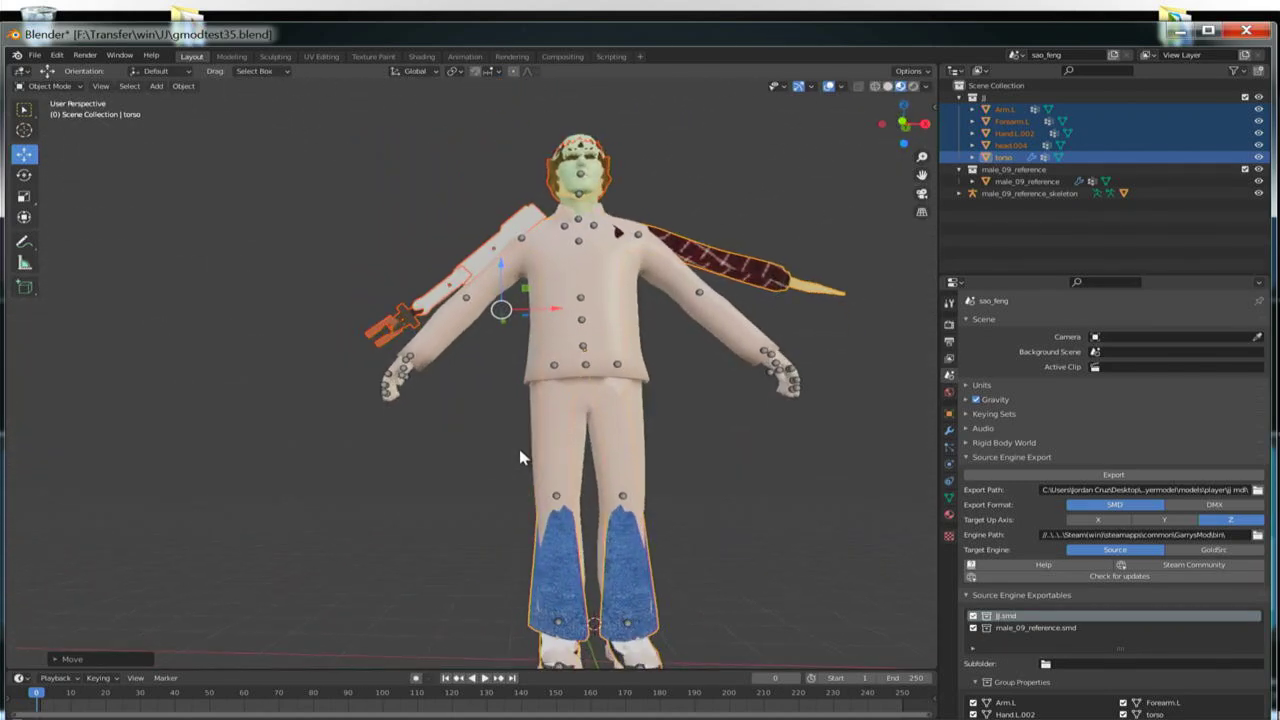
{"action": "left_click", "coordinate": [556, 428]}
Step: Hide the male_09_reference body and view the character's extended arm
{"action": "key", "text": "h"}
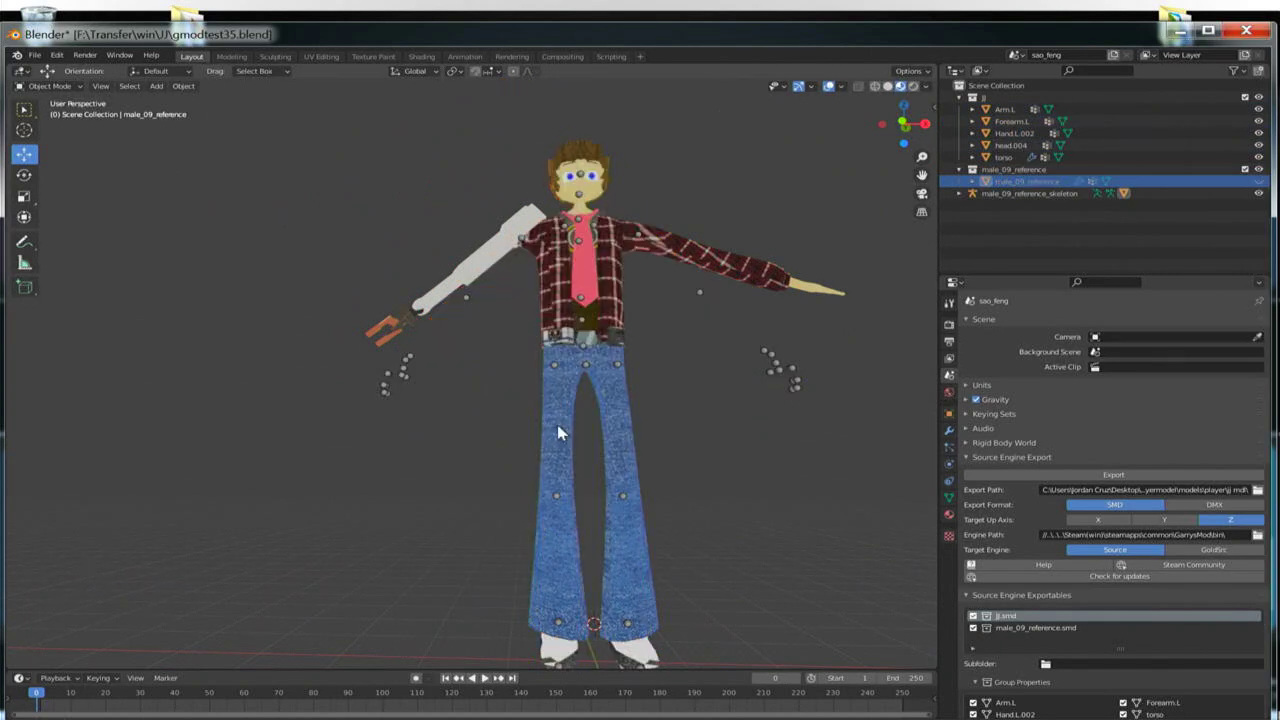
{"action": "middle_click_drag", "start_coordinate": [570, 440], "coordinate": [519, 481]}
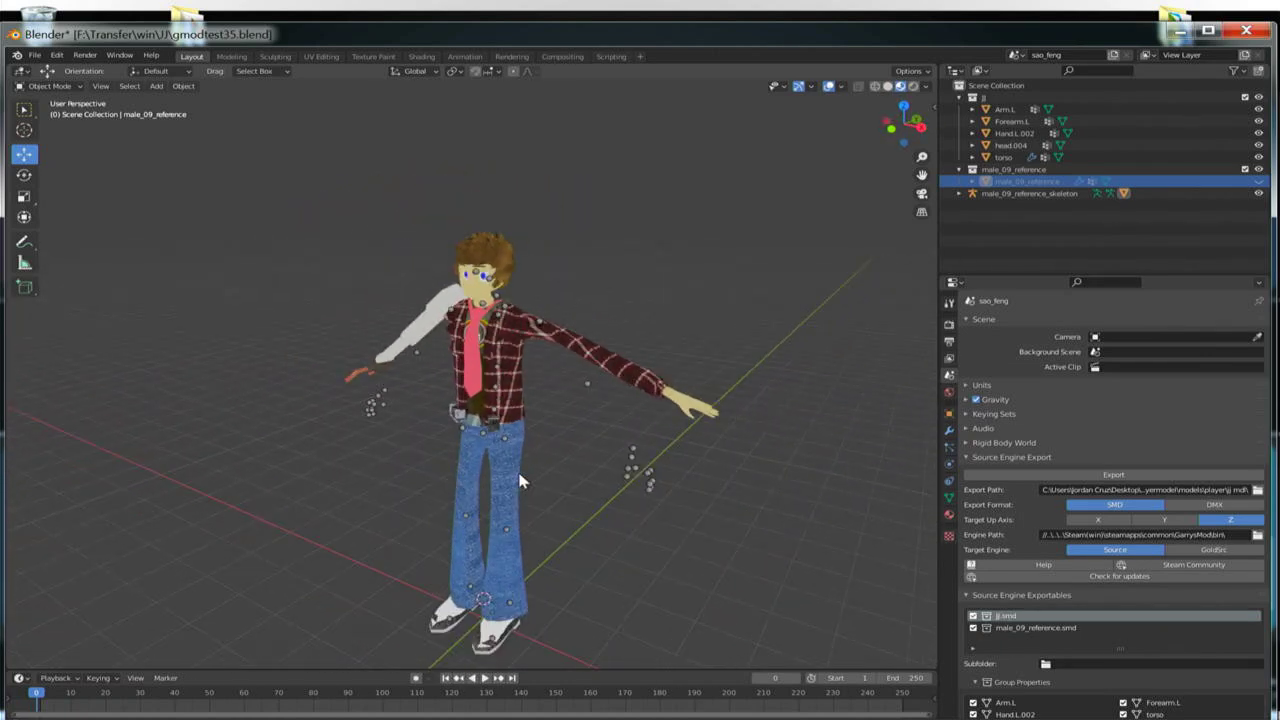
{"action": "scroll", "coordinate": [530, 470], "scroll_direction": "up", "scroll_amount": 4}
{"action": "middle_click_drag", "start_coordinate": [558, 443], "coordinate": [520, 449]}
Step: Move the torso on its own, then undo that move
{"action": "left_click", "coordinate": [484, 366]}
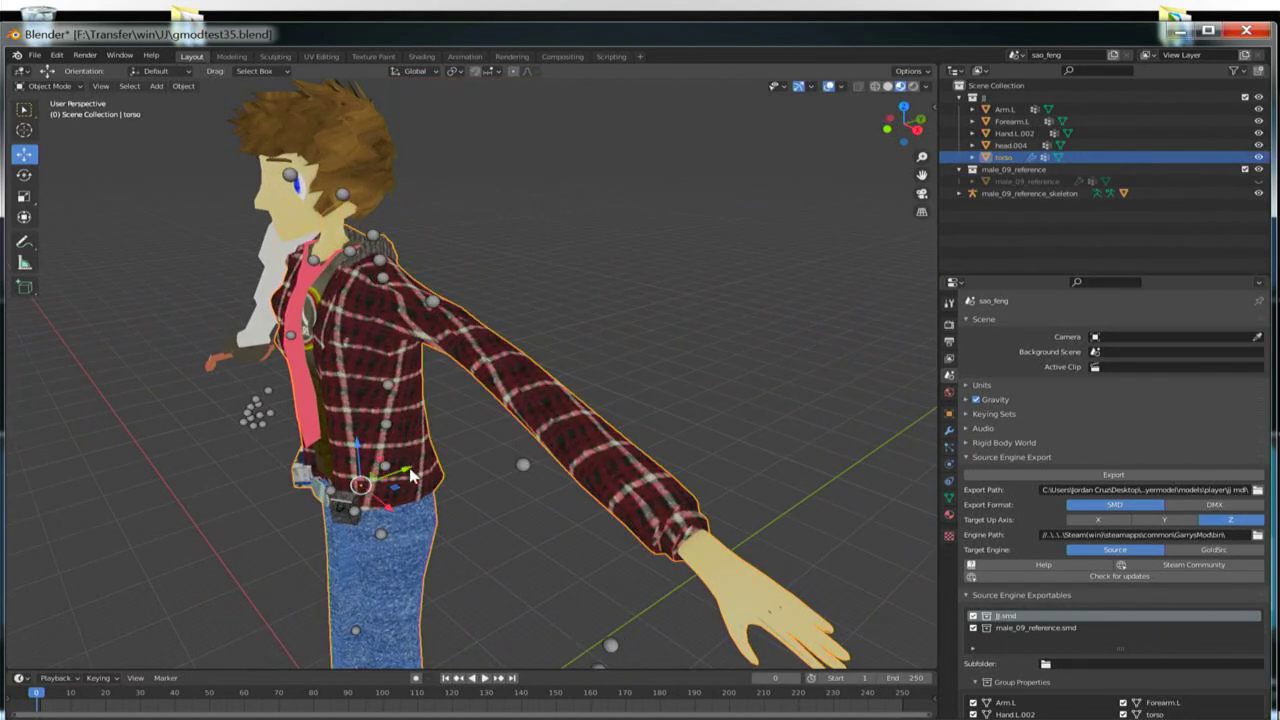
{"action": "key", "text": "g"}
{"action": "left_click", "coordinate": [413, 458]}
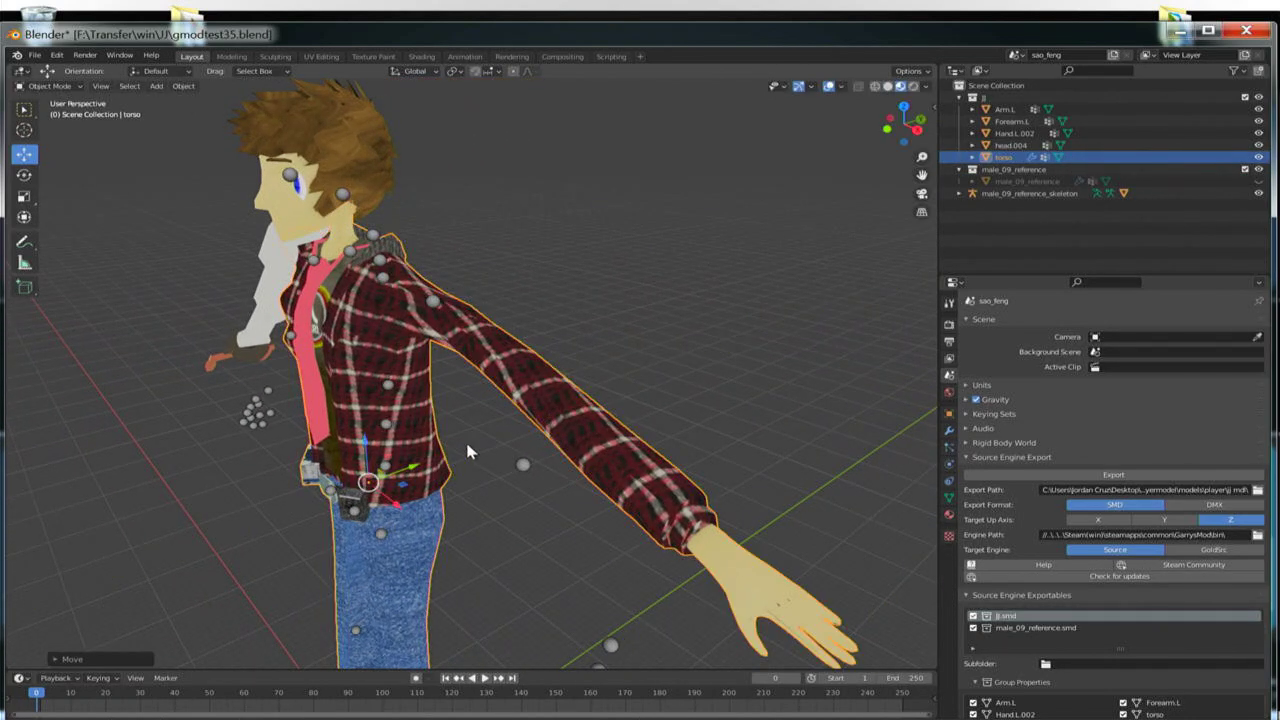
{"action": "key", "text": "ctrl+z"}
Step: Shift all five jj character pieces together by about 0.69 m
{"action": "left_click_drag", "start_coordinate": [1051, 163], "coordinate": [1040, 108]}
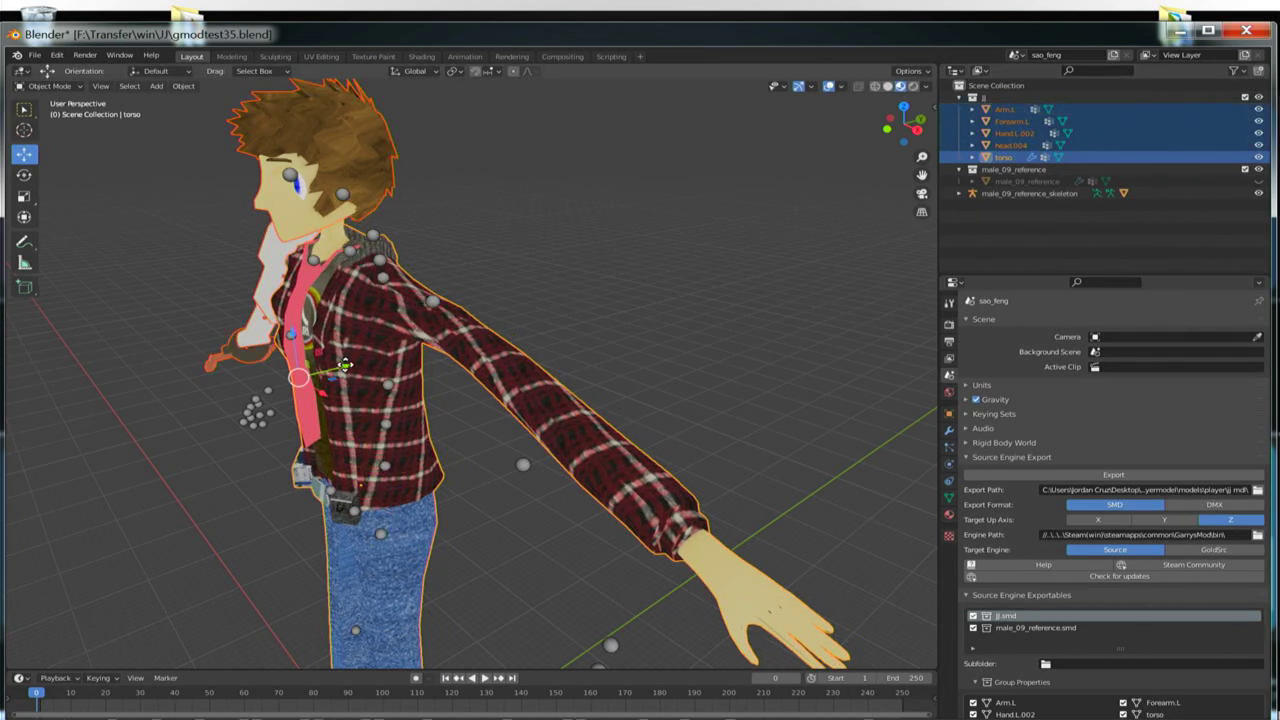
{"action": "key", "text": "g"}
{"action": "left_click", "coordinate": [352, 372]}
{"action": "middle_click_drag", "start_coordinate": [352, 372], "coordinate": [830, 291]}
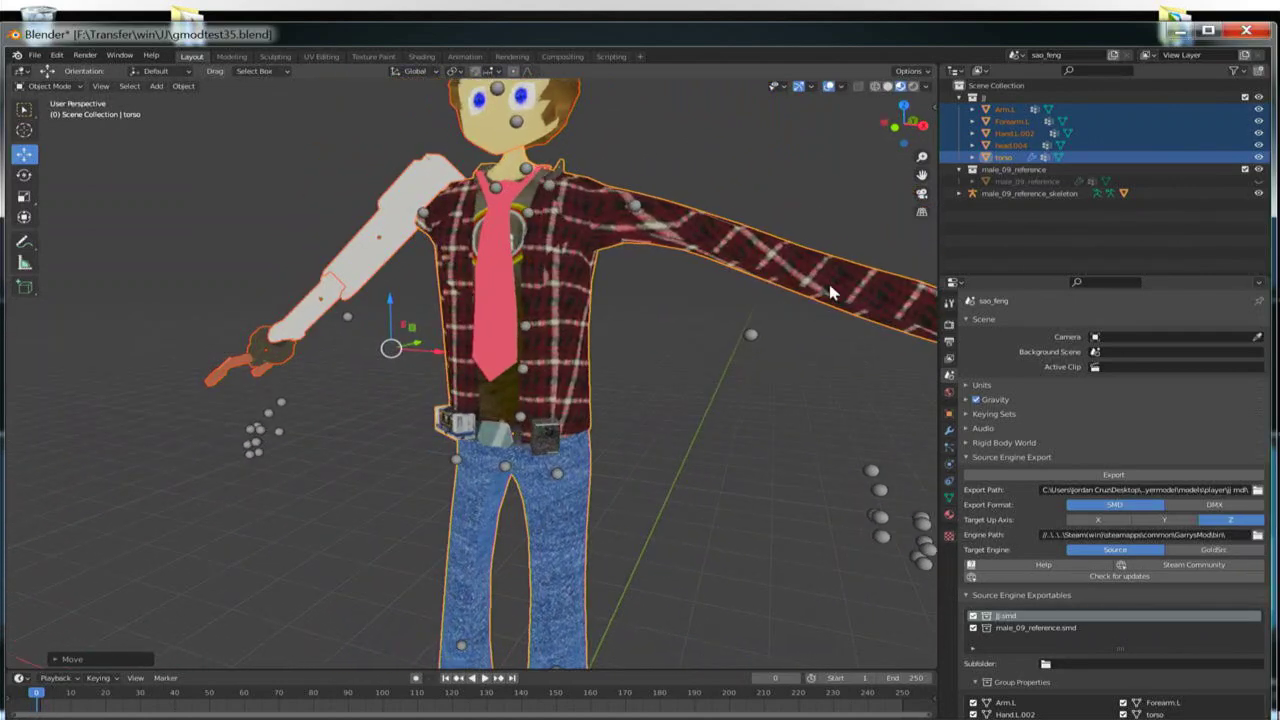
Step: Unhide the male_09_reference body and return to a front view
{"action": "left_click", "coordinate": [1259, 182]}
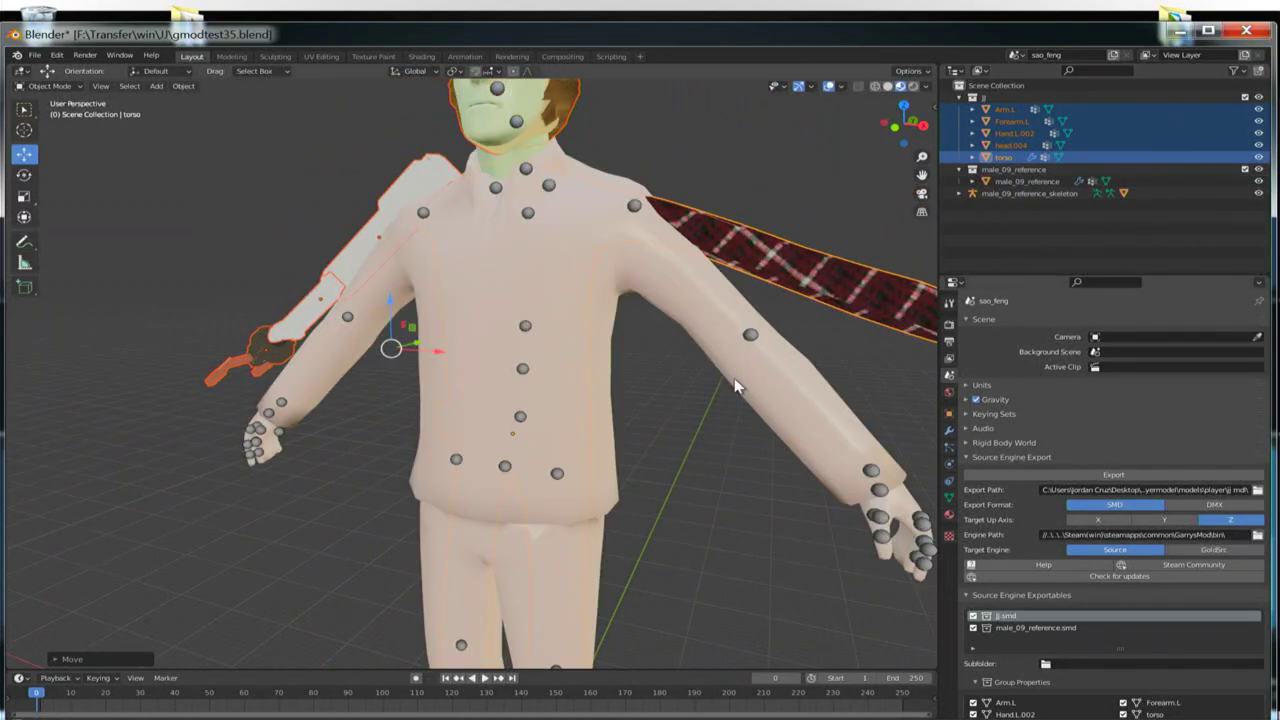
{"action": "mouse_move", "coordinate": [735, 385]}
{"action": "middle_mouse_down"}
{"action": "mouse_move", "coordinate": [656, 380]}
{"action": "mouse_move", "coordinate": [716, 400]}
{"action": "middle_mouse_up"}
{"action": "left_click", "coordinate": [45, 87]}
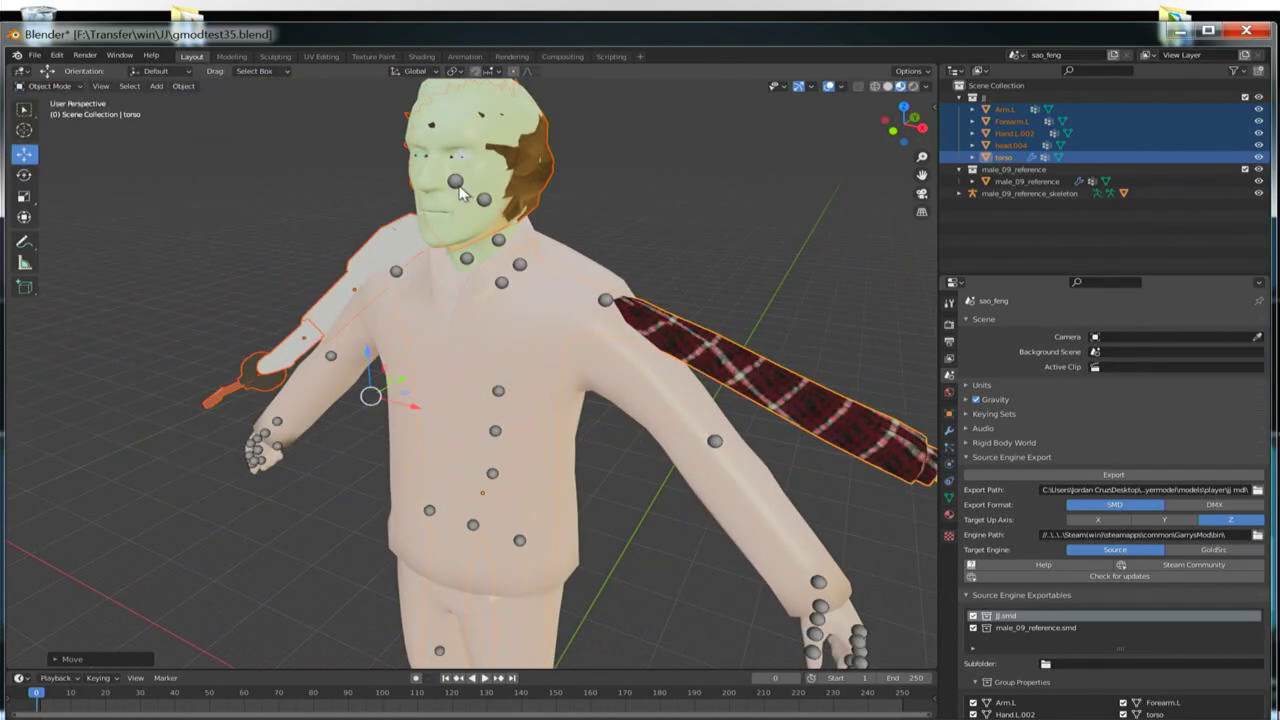
Step: Select male_09_reference_skeleton, put it in Edit Mode, then call up the Ctrl+Tab mode pie
{"action": "left_click", "coordinate": [458, 186]}
{"action": "left_click", "coordinate": [45, 86]}
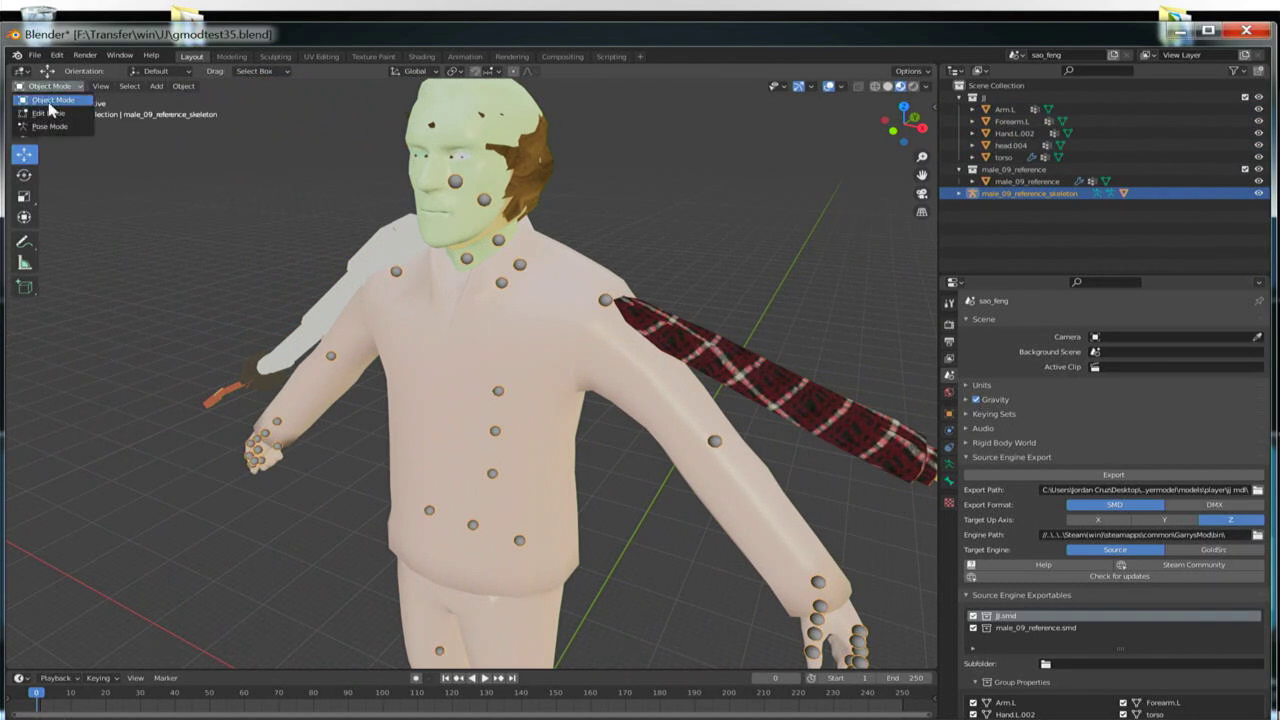
{"action": "left_click", "coordinate": [50, 108]}
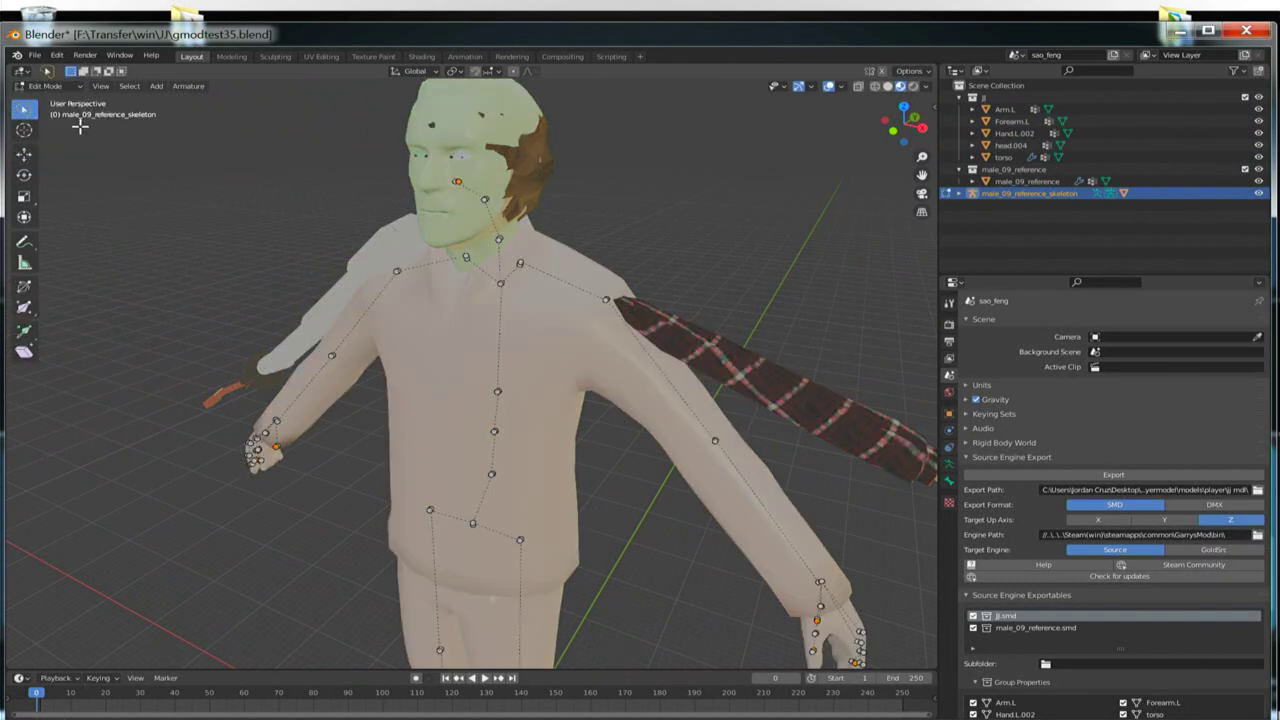
{"action": "key", "text": "ctrl+Tab"}
Step: In Pose Mode, rotate the left upper-arm bone around the global Y axis
{"action": "left_click", "coordinate": [163, 197]}
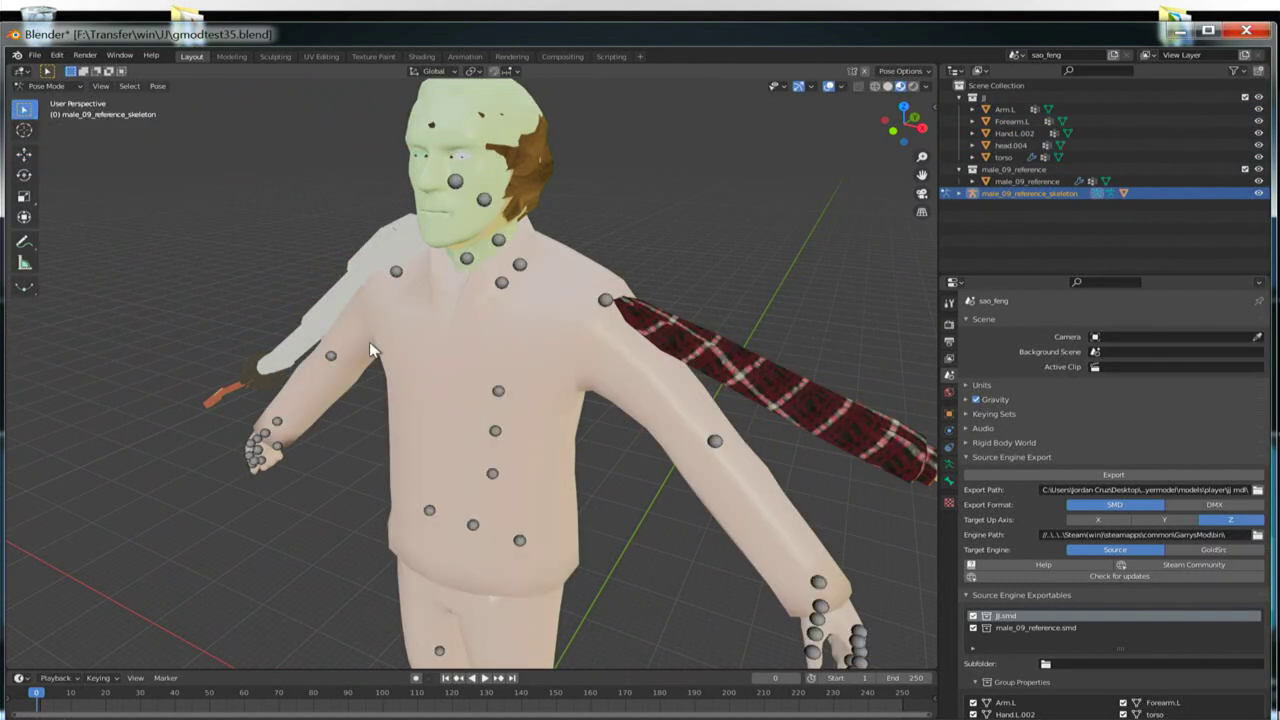
{"action": "middle_click_drag", "start_coordinate": [493, 390], "coordinate": [414, 297]}
{"action": "left_click", "coordinate": [639, 228]}
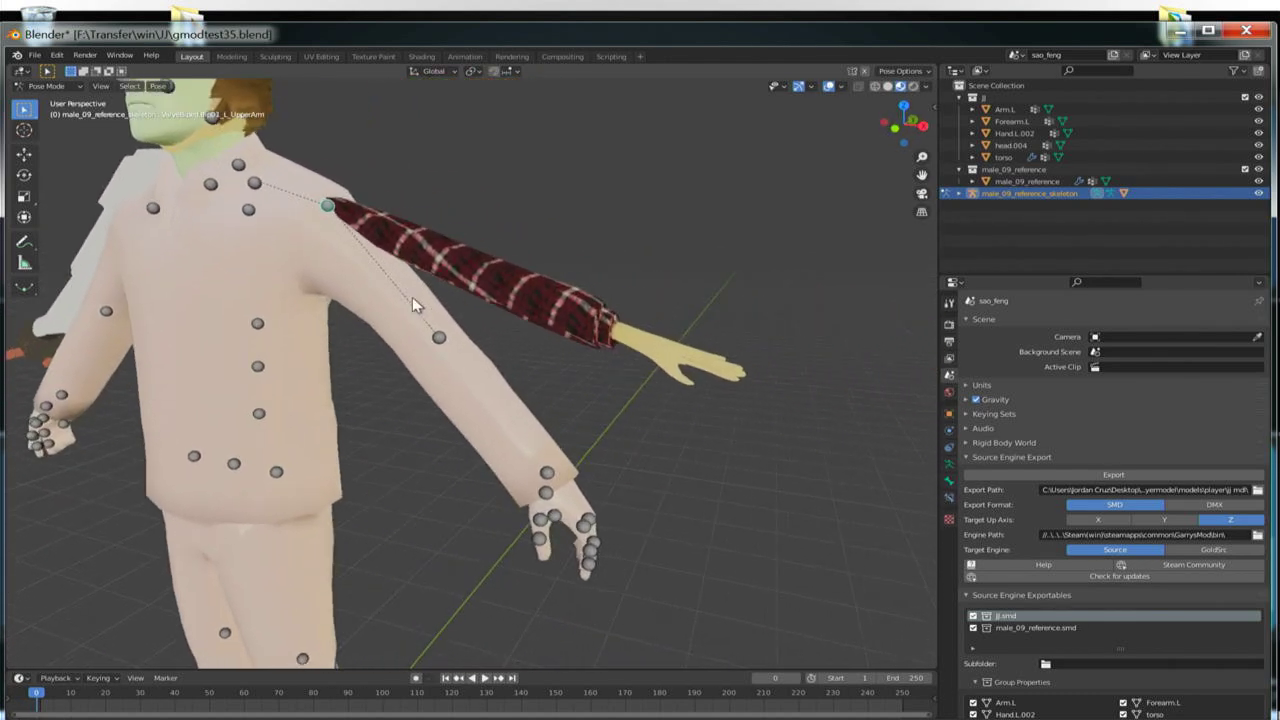
{"action": "middle_click_drag", "start_coordinate": [452, 418], "coordinate": [480, 420]}
{"action": "key", "text": "r"}
{"action": "key", "text": "y"}
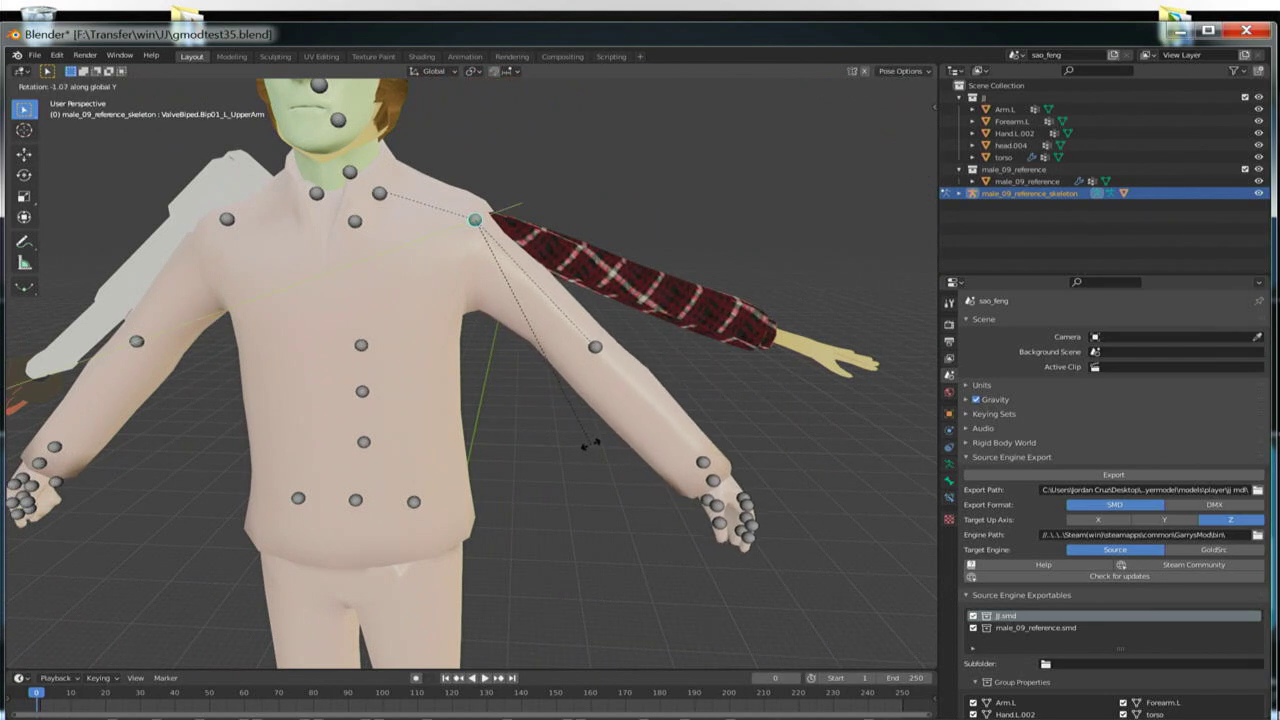
{"action": "left_click", "coordinate": [713, 388]}
{"action": "middle_click_drag", "start_coordinate": [713, 388], "coordinate": [426, 253]}
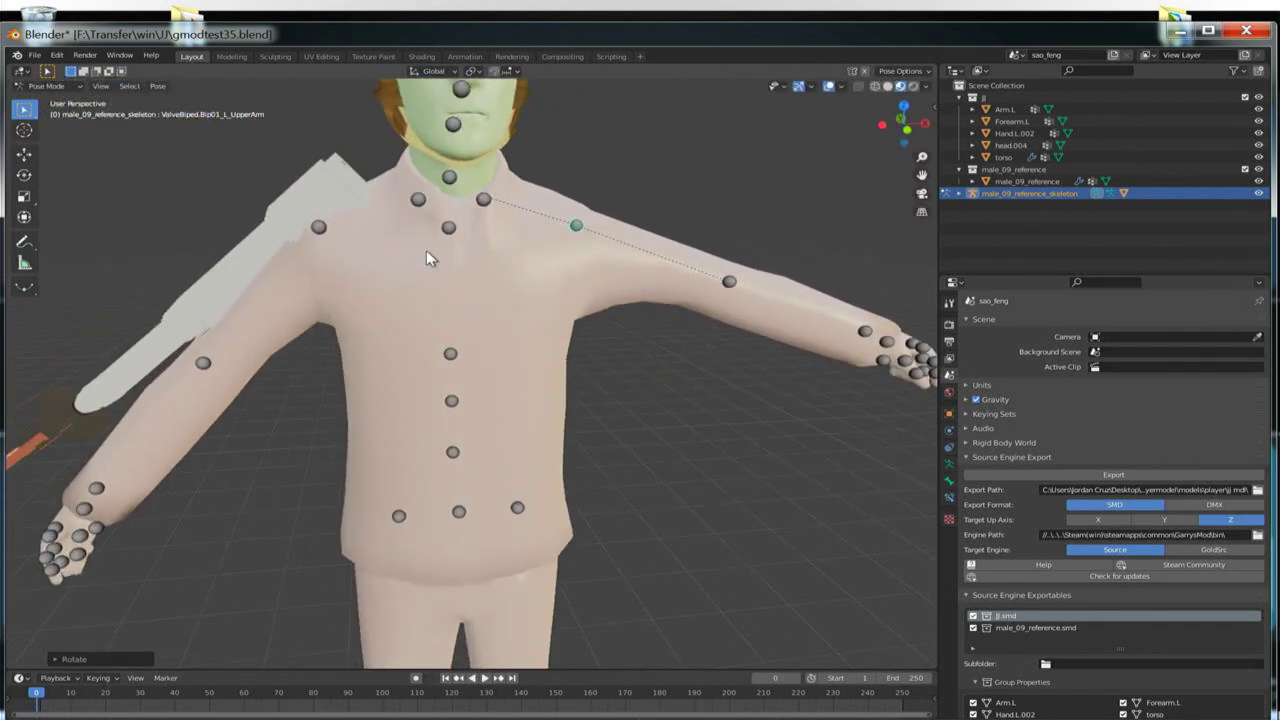
Step: Rotate the right upper-arm bone around Y, then move it into the character's arm
{"action": "left_click", "coordinate": [318, 230]}
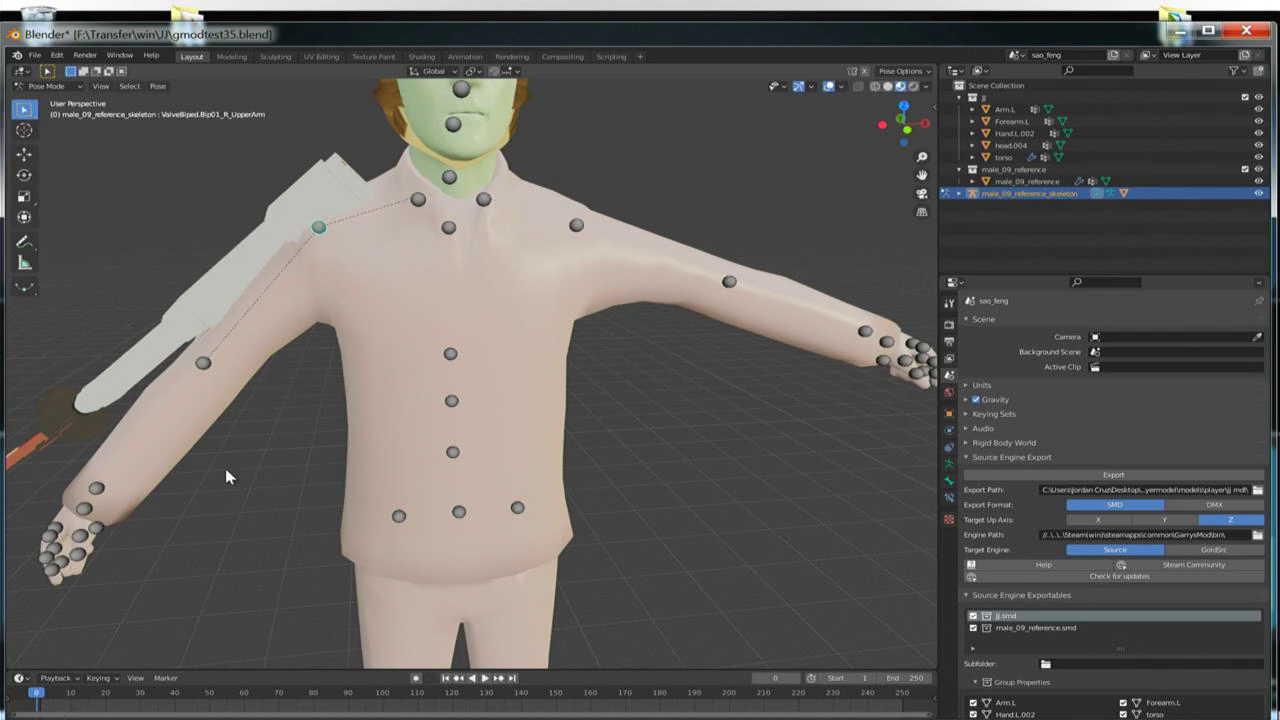
{"action": "key", "text": "r"}
{"action": "key", "text": "y"}
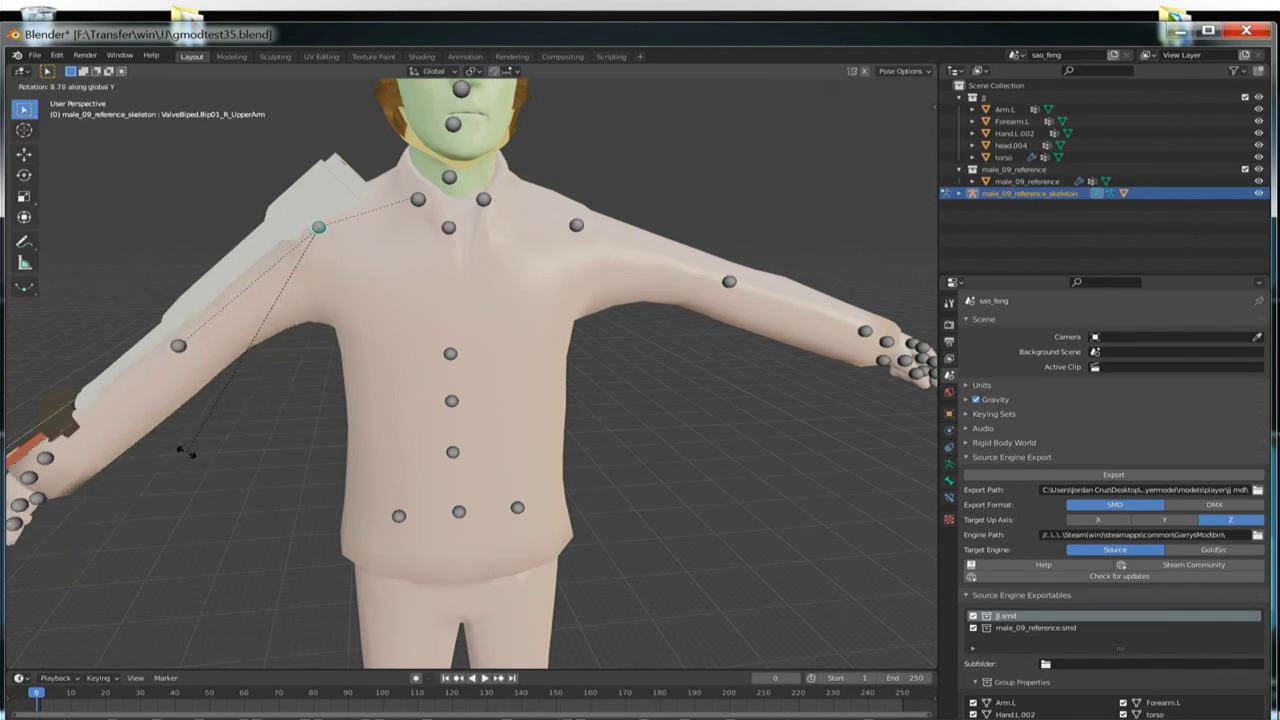
{"action": "left_click", "coordinate": [178, 448]}
{"action": "middle_click_drag", "start_coordinate": [214, 480], "coordinate": [212, 444]}
{"action": "key", "text": "g"}
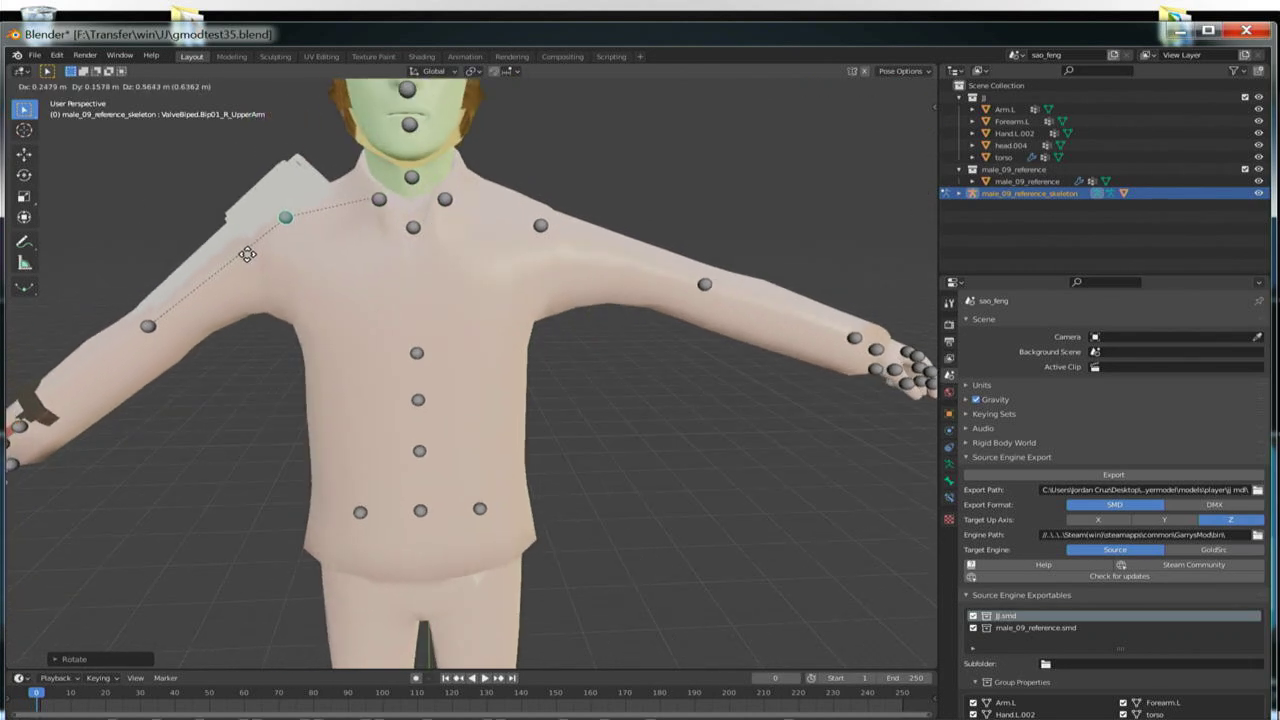
{"action": "left_click", "coordinate": [186, 305]}
{"action": "middle_click_drag", "start_coordinate": [186, 308], "coordinate": [483, 429]}
{"action": "scroll", "coordinate": [677, 457], "scroll_direction": "up", "scroll_amount": 5}
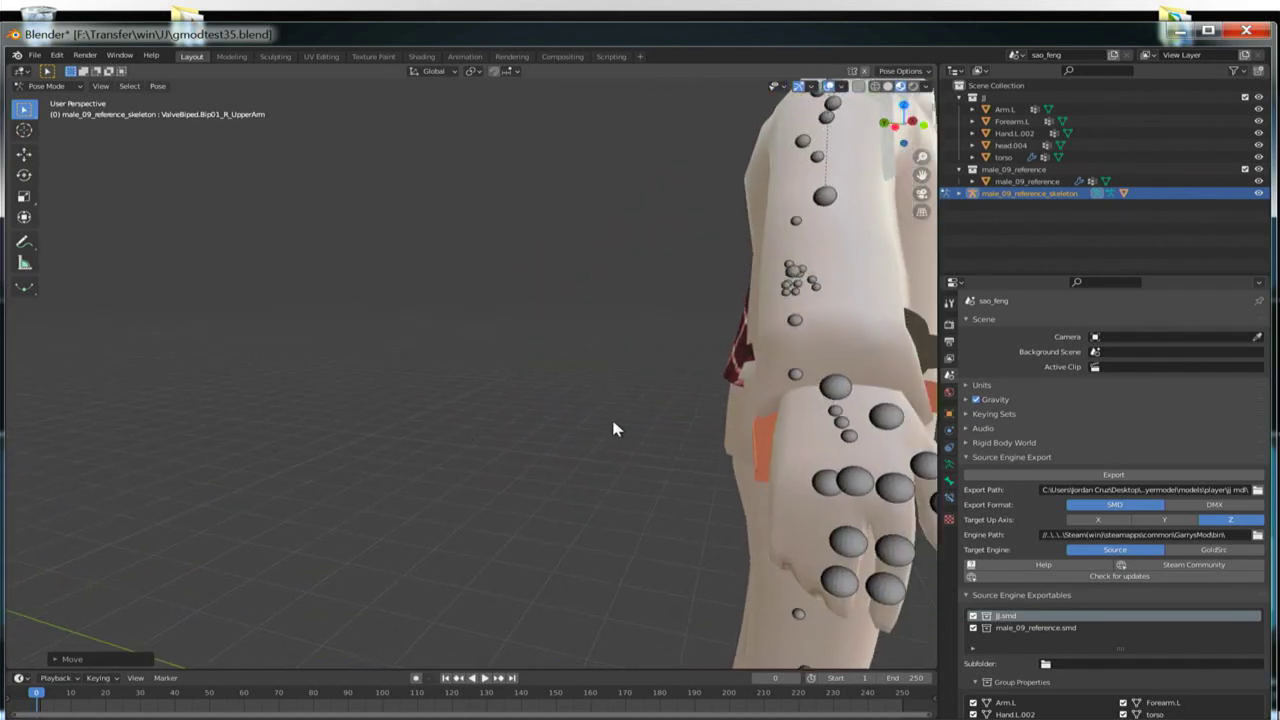
{"action": "middle_click_drag", "start_coordinate": [614, 428], "coordinate": [567, 423]}
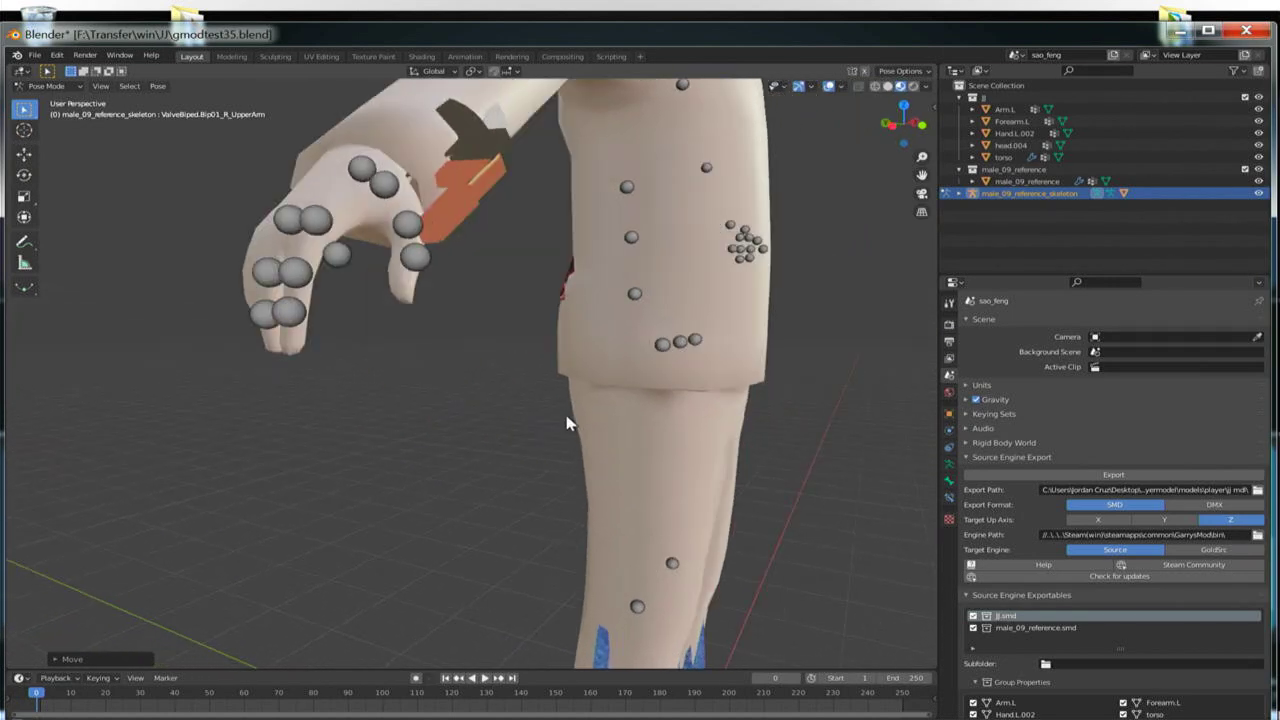
{"action": "left_click", "coordinate": [306, 284]}
{"action": "key", "text": "Tab"}
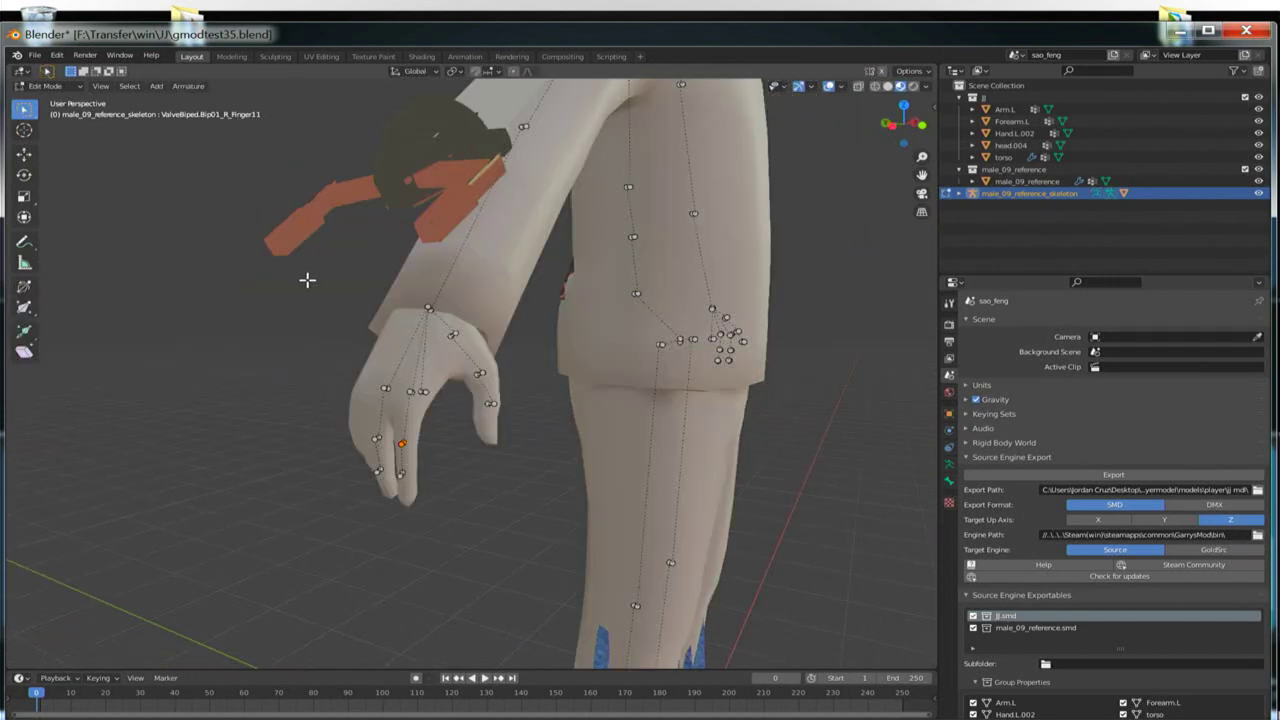
{"action": "scroll", "coordinate": [418, 388], "scroll_direction": "down", "scroll_amount": 2}
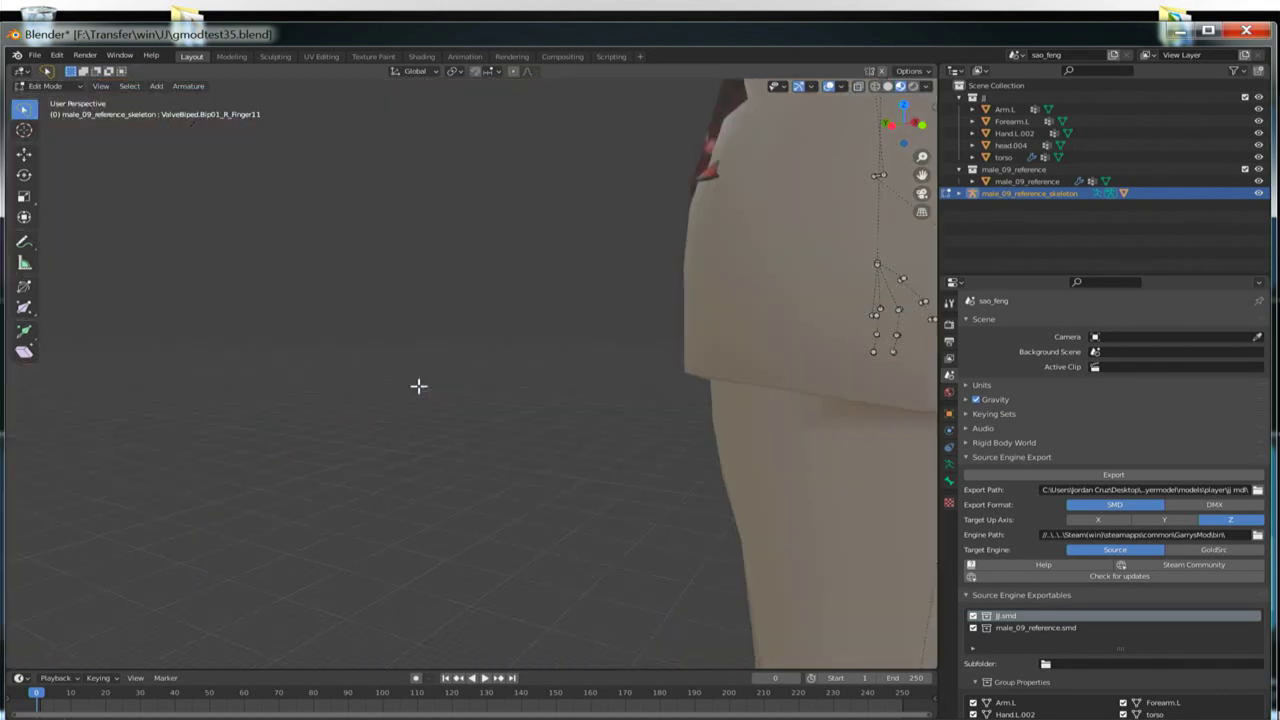
{"action": "key", "text": "KP_Decimal"}
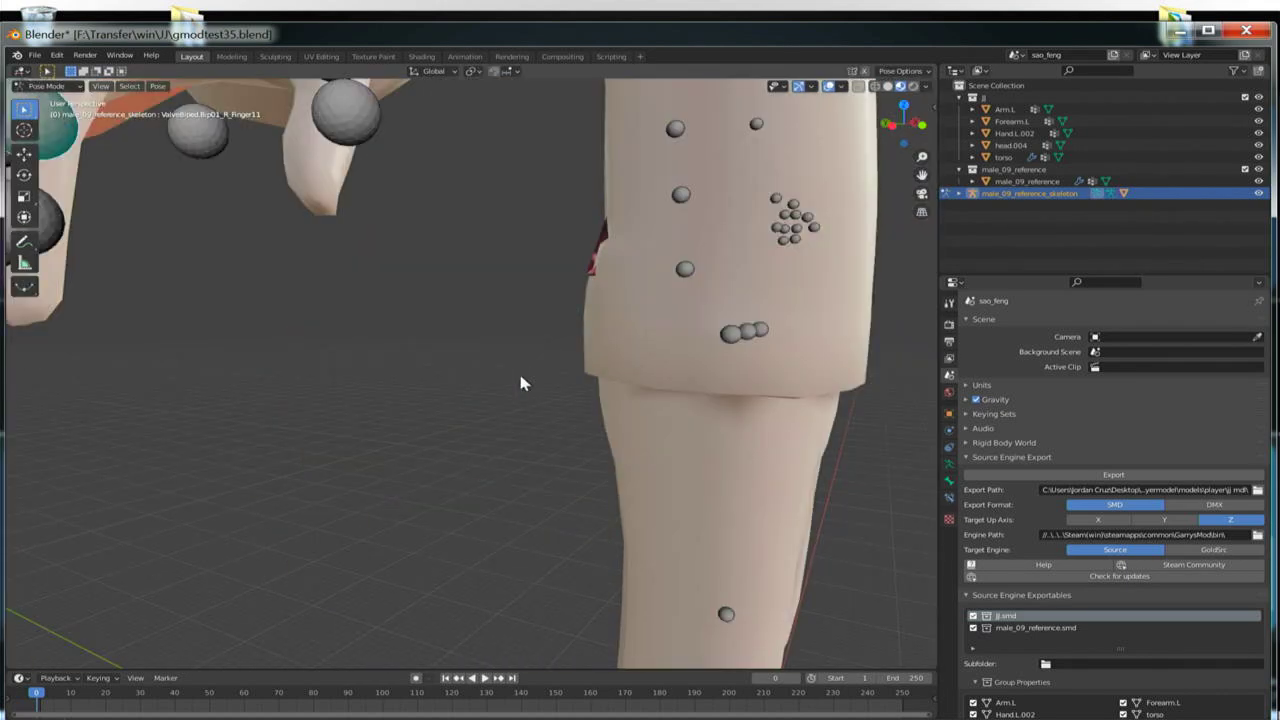
{"action": "scroll", "coordinate": [520, 383], "scroll_direction": "down", "scroll_amount": 5}
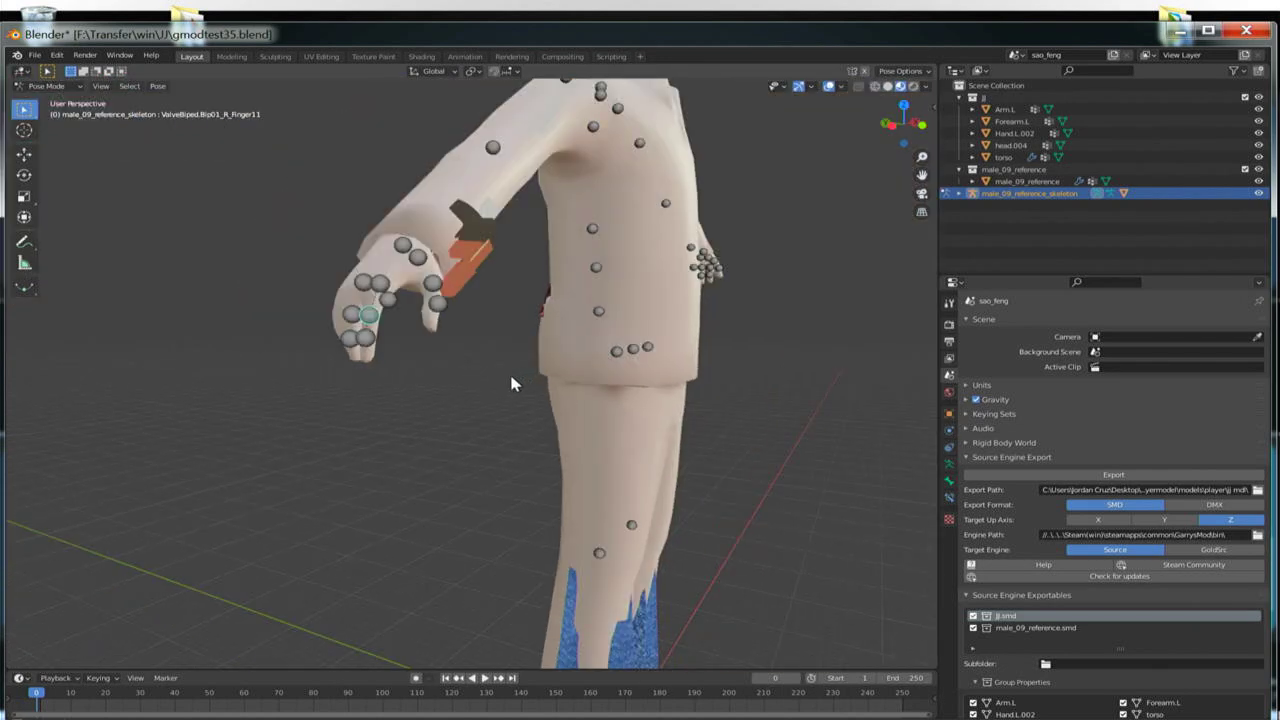
{"action": "middle_click_drag", "start_coordinate": [511, 383], "coordinate": [432, 400]}
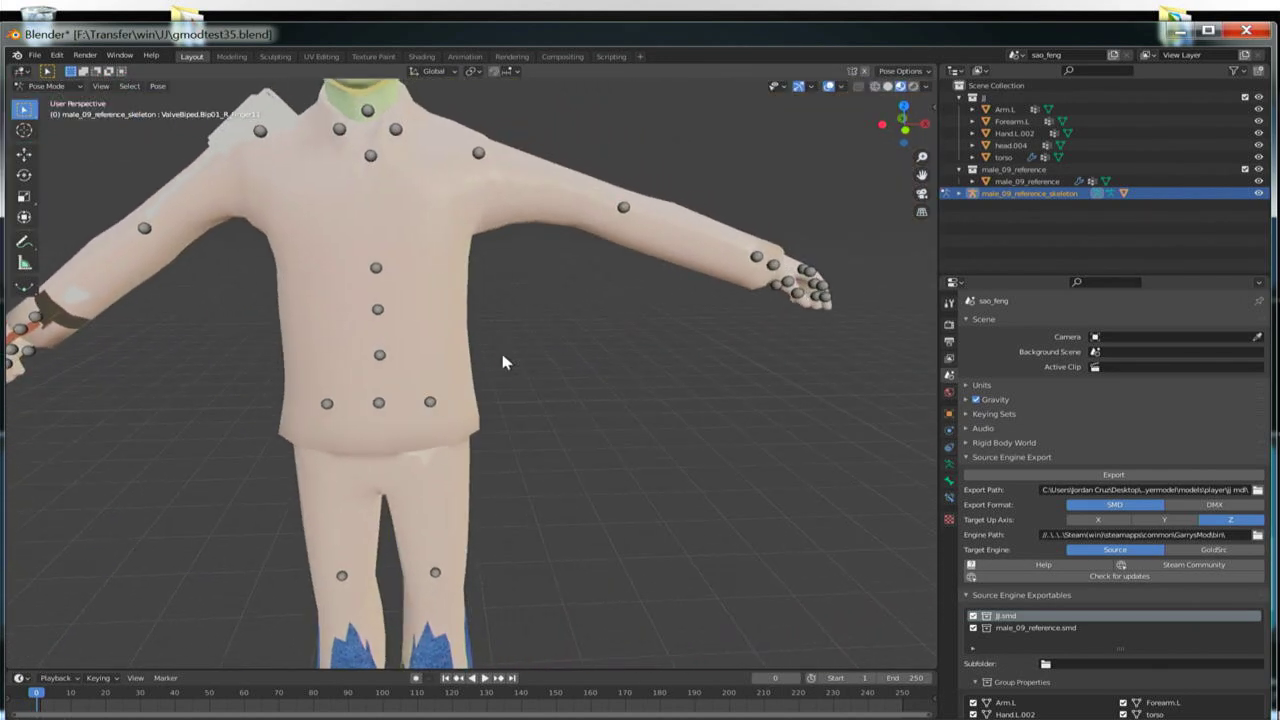
{"action": "scroll", "coordinate": [503, 362], "scroll_direction": "down", "scroll_amount": 3}
{"action": "middle_click_drag", "start_coordinate": [597, 423], "coordinate": [551, 380]}
{"action": "scroll", "coordinate": [486, 416], "scroll_direction": "up", "scroll_amount": 3}
{"action": "scroll", "coordinate": [553, 385], "scroll_direction": "up", "scroll_amount": 2}
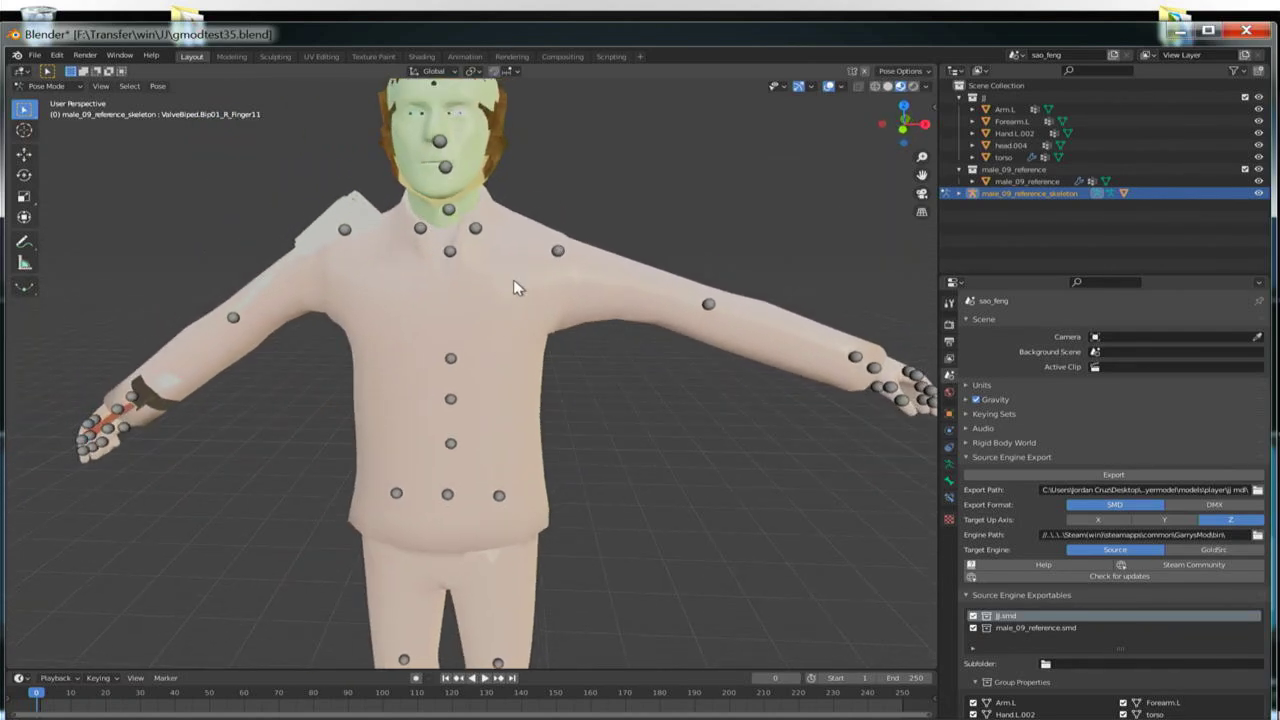
{"action": "mouse_move", "coordinate": [439, 276]}
{"action": "middle_mouse_down"}
{"action": "mouse_move", "coordinate": [457, 277]}
{"action": "mouse_move", "coordinate": [442, 276]}
{"action": "middle_mouse_up"}
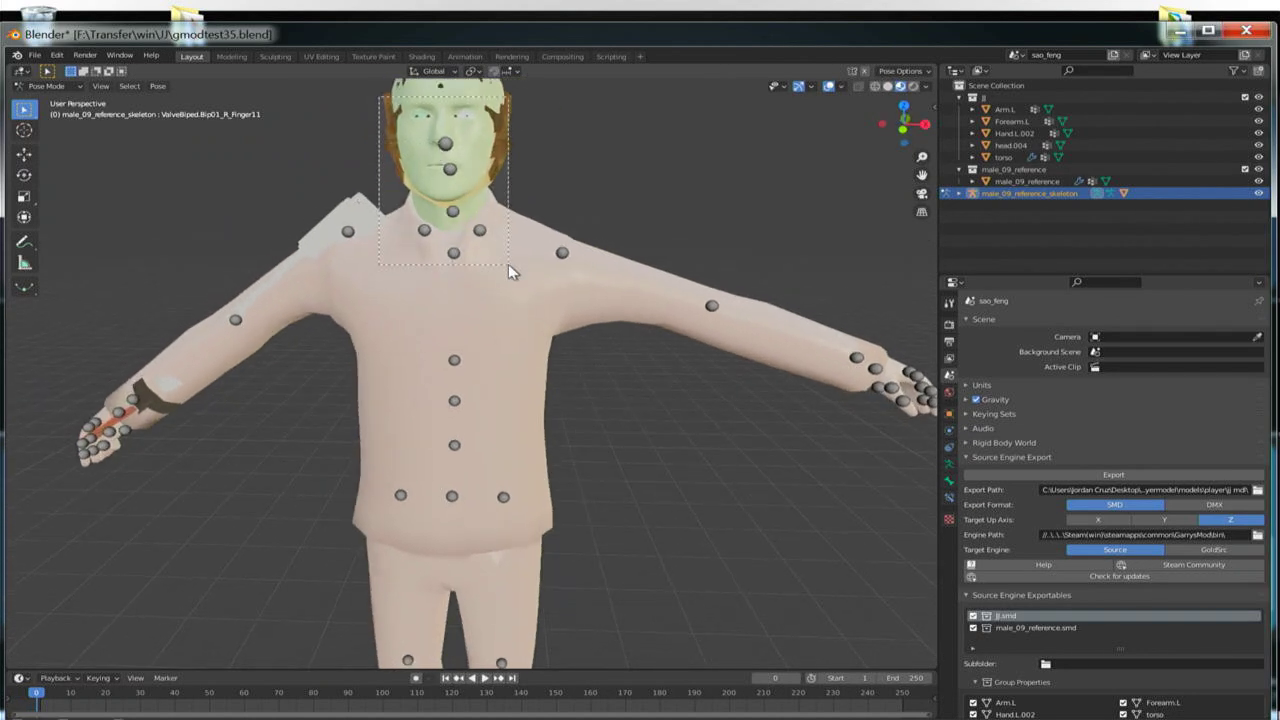
Step: Move the head, neck and clavicle bones along Z and then along Y
{"action": "left_click_drag", "start_coordinate": [508, 264], "coordinate": [508, 264]}
{"action": "key", "text": "g"}
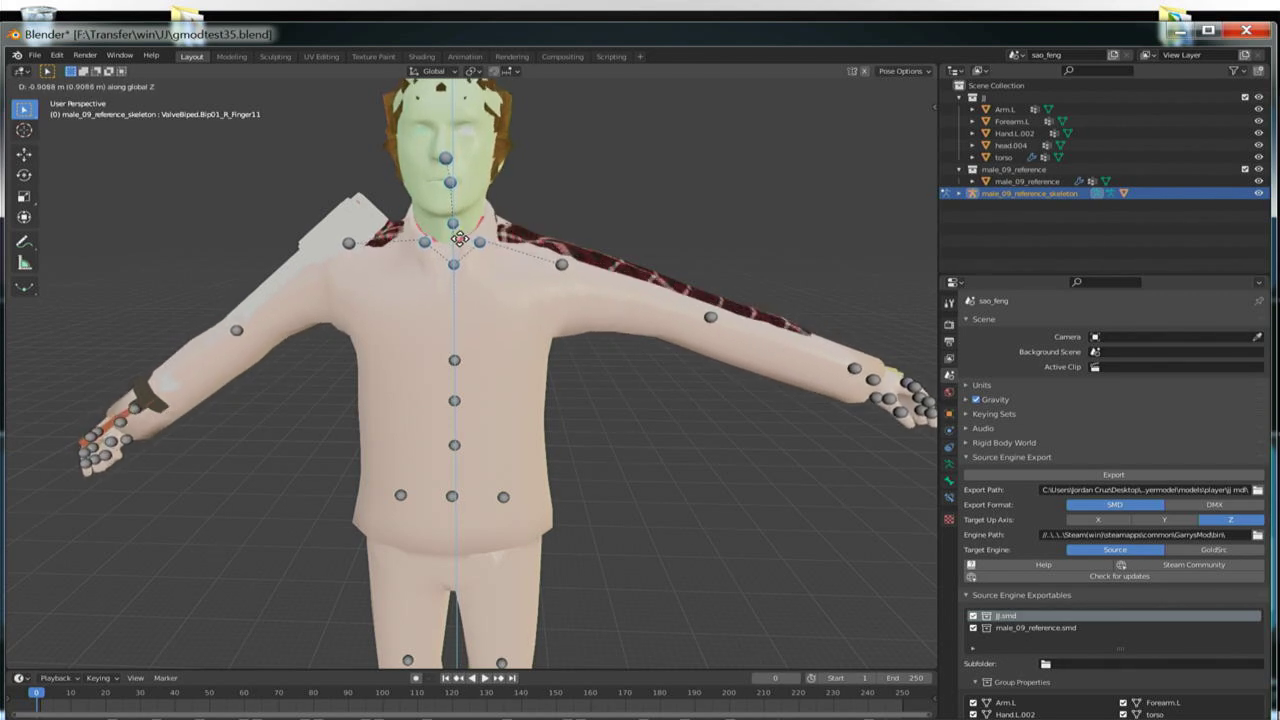
{"action": "left_click", "coordinate": [481, 279]}
{"action": "middle_click_drag", "start_coordinate": [481, 279], "coordinate": [352, 287]}
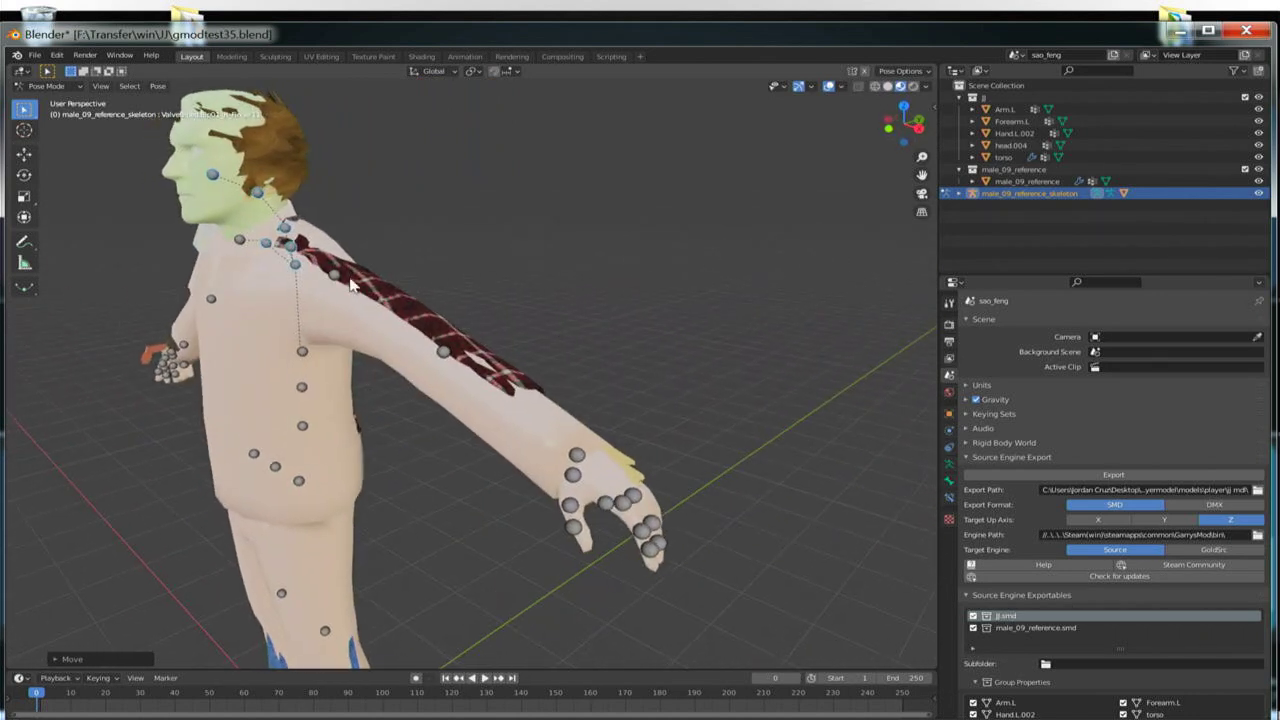
{"action": "key", "text": "g"}
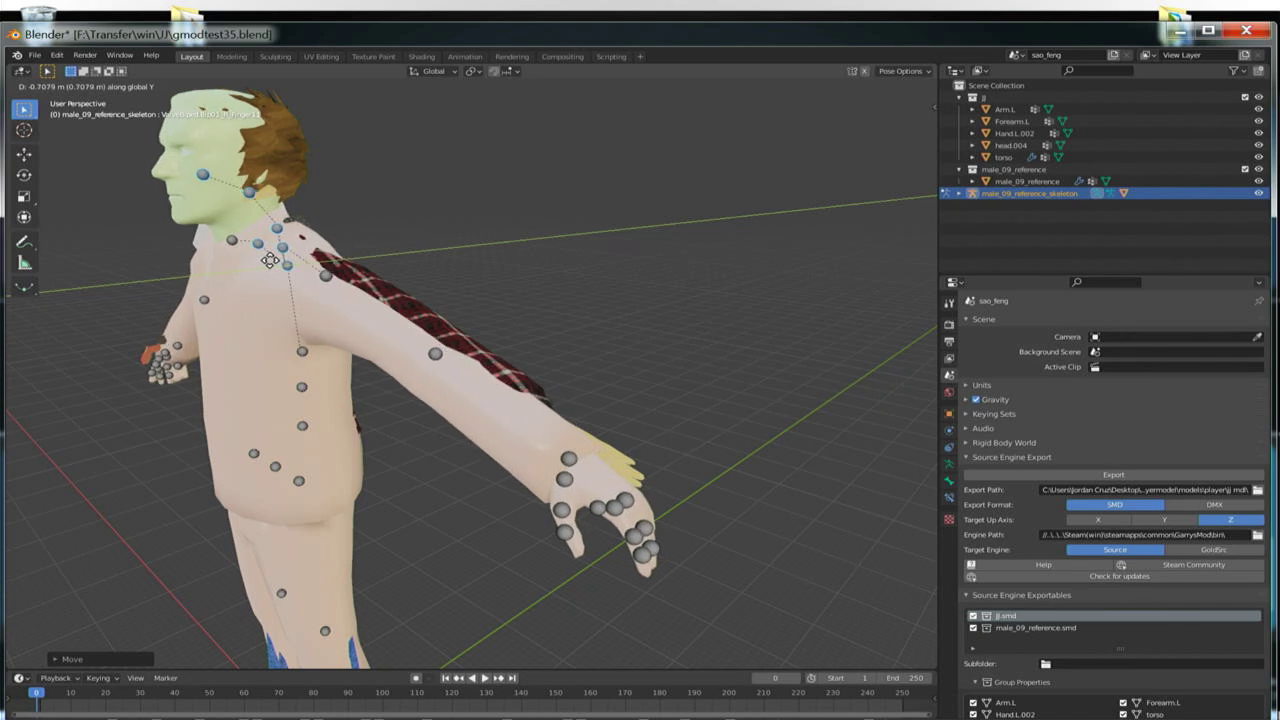
{"action": "left_click", "coordinate": [266, 261]}
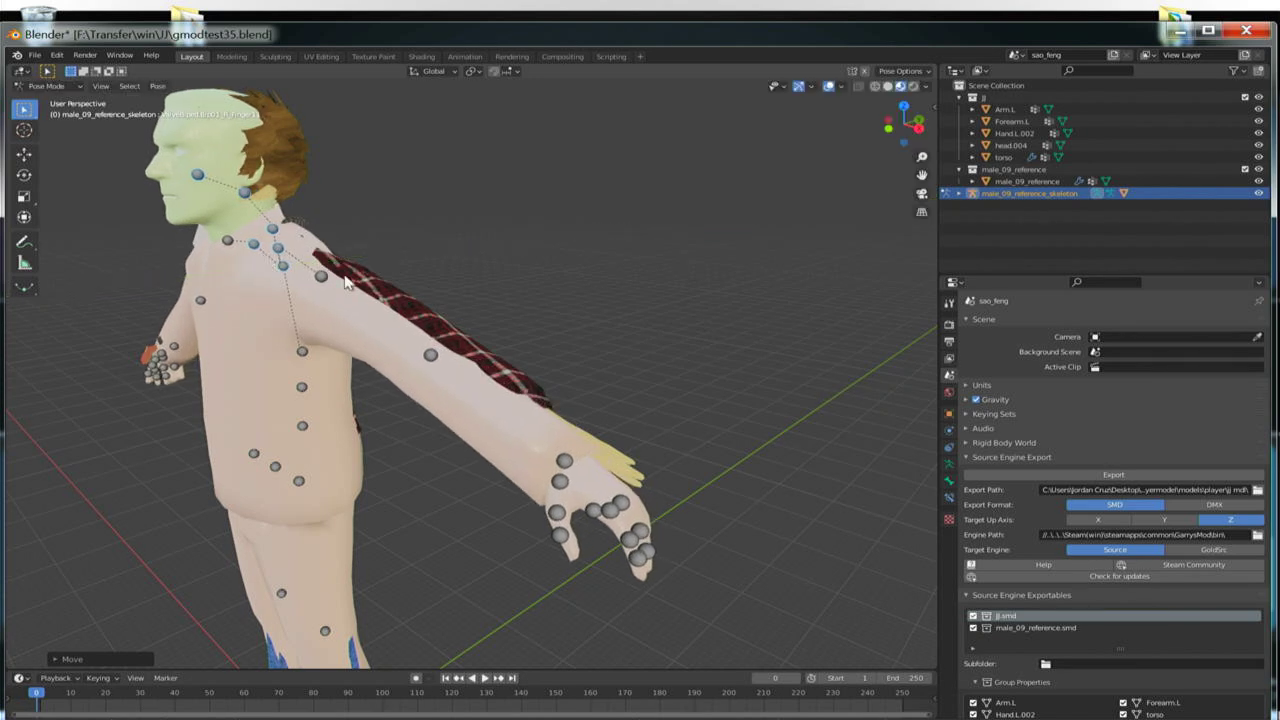
{"action": "middle_click_drag", "start_coordinate": [266, 262], "coordinate": [366, 274]}
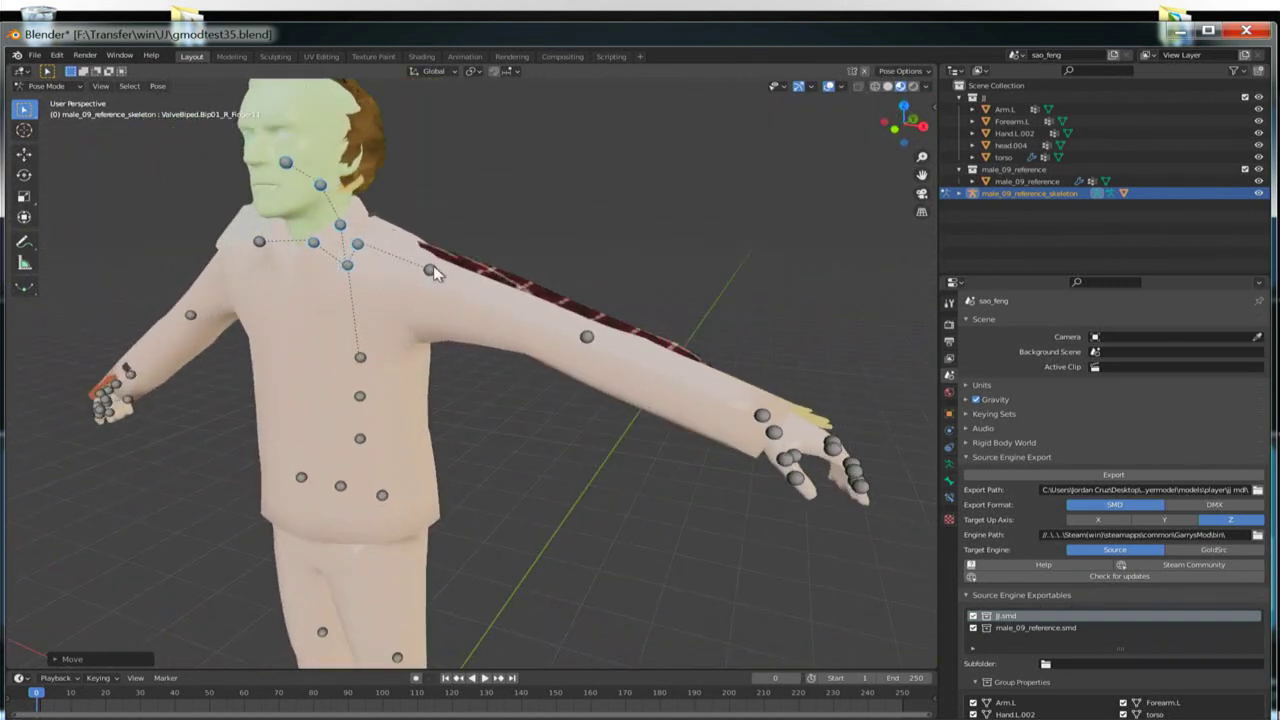
Step: Drag the right upper-arm bone into the sleeve with the move gizmo
{"action": "middle_click_drag", "start_coordinate": [322, 365], "coordinate": [241, 340]}
{"action": "left_click", "coordinate": [25, 155]}
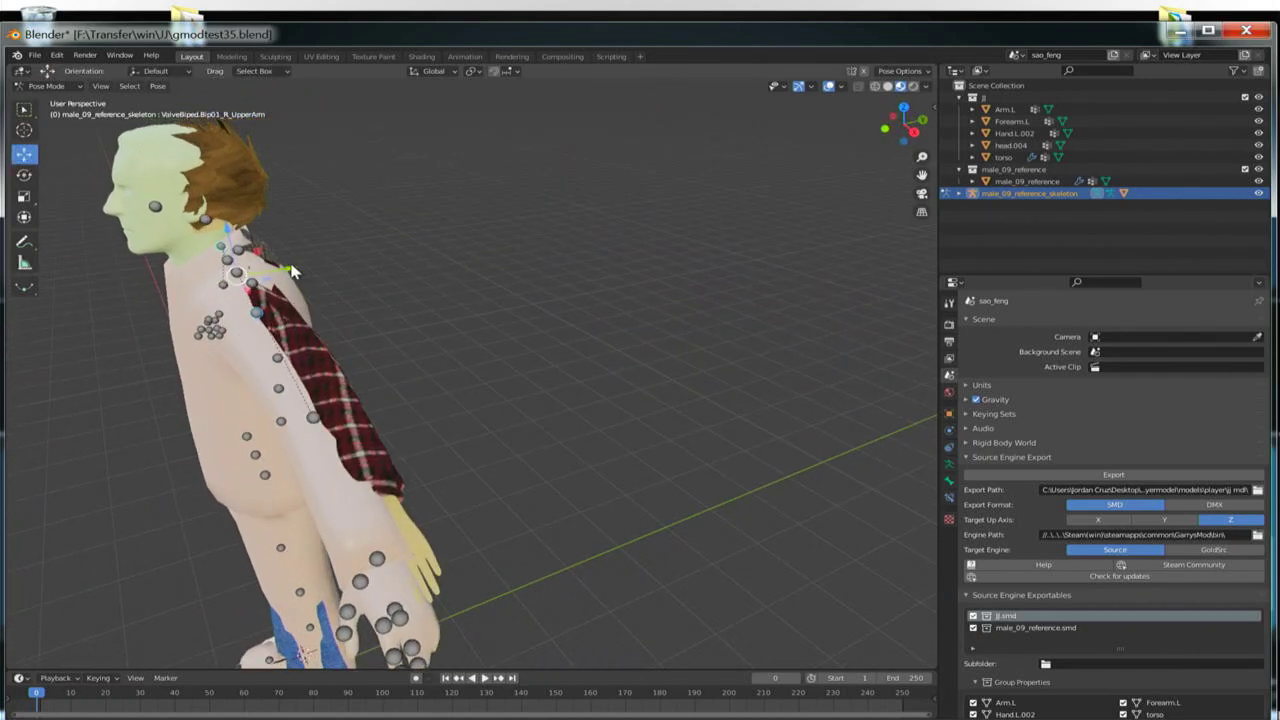
{"action": "left_click_drag", "start_coordinate": [292, 270], "coordinate": [309, 261]}
{"action": "middle_click_drag", "start_coordinate": [246, 415], "coordinate": [377, 426]}
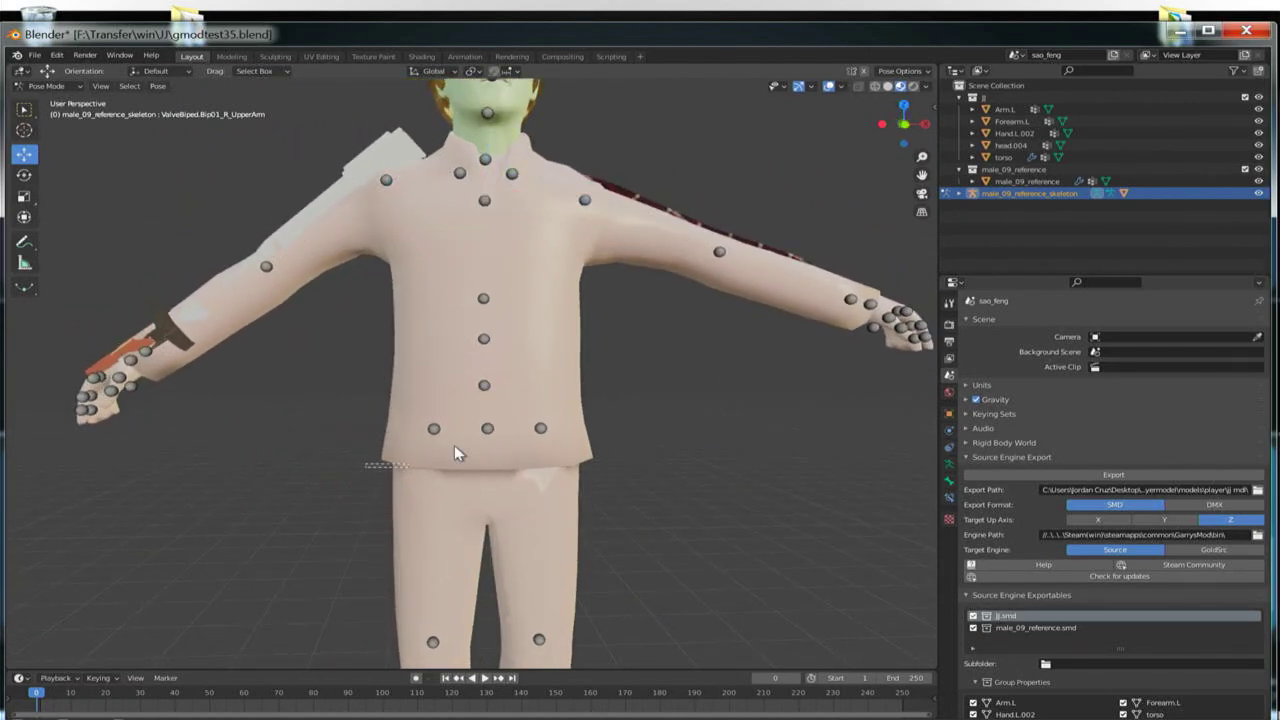
{"action": "left_click_drag", "start_coordinate": [454, 447], "coordinate": [607, 293]}
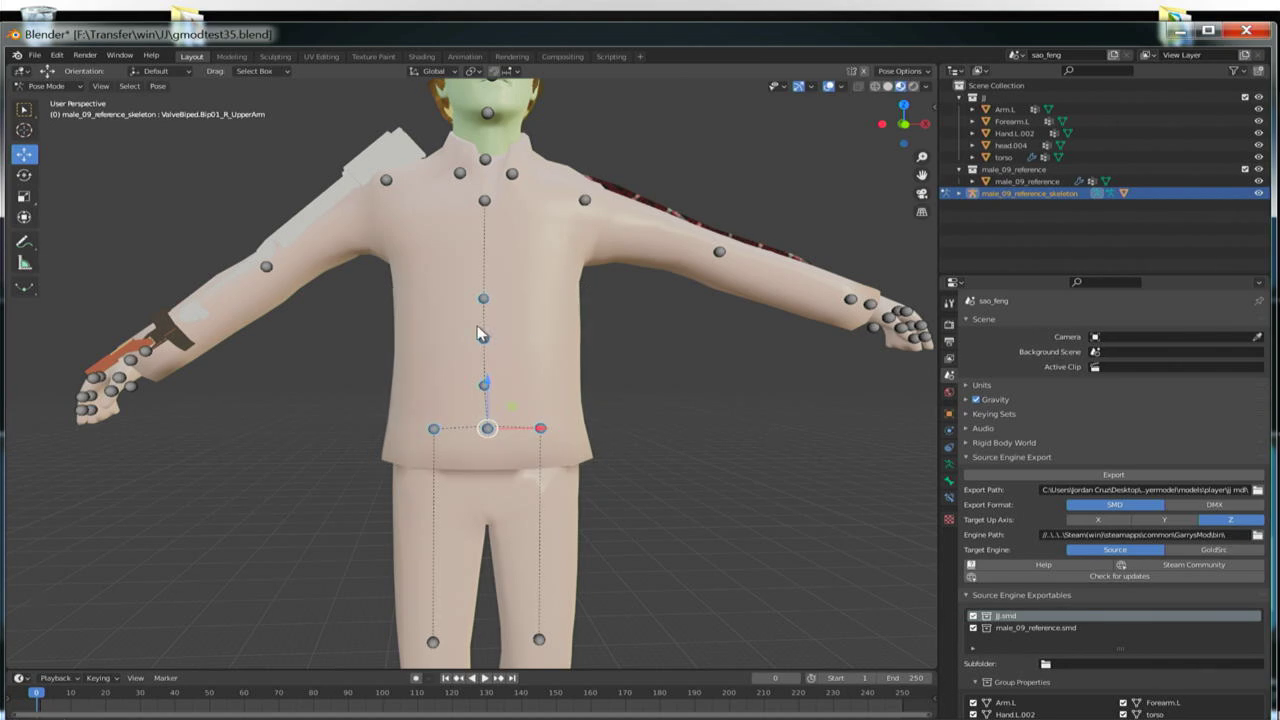
{"action": "key", "text": "Tab"}
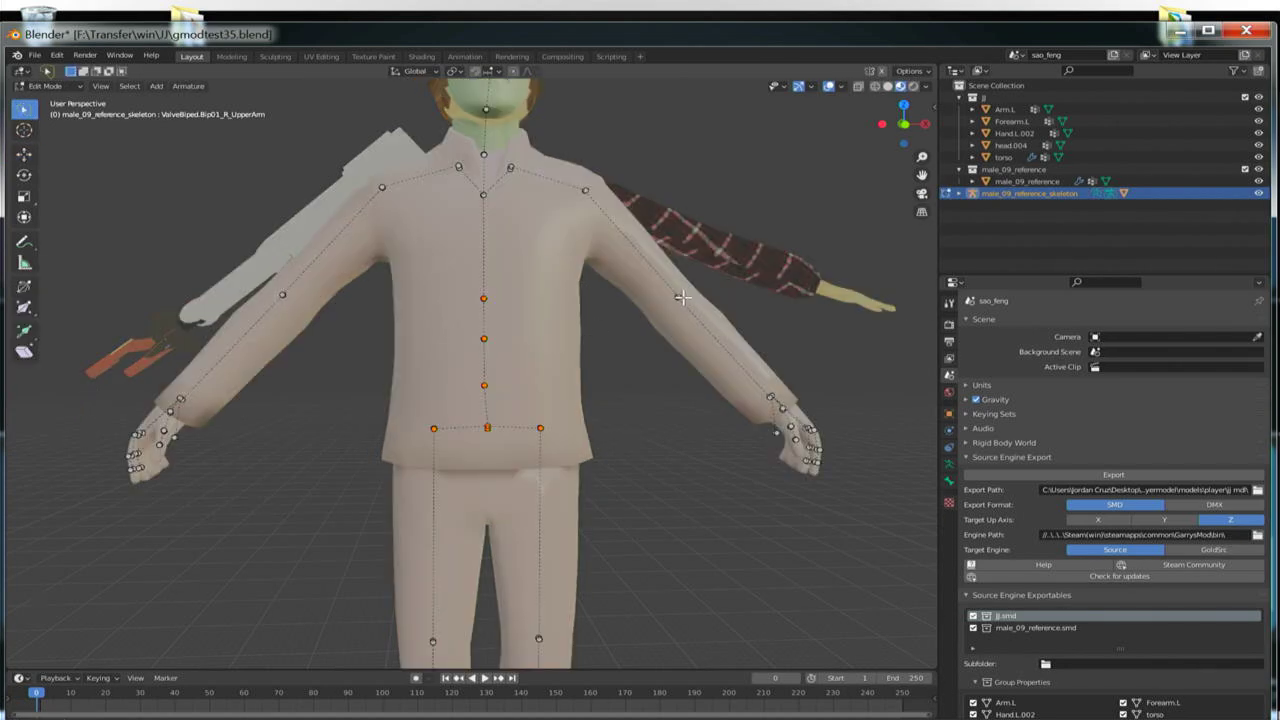
{"action": "key", "text": "g"}
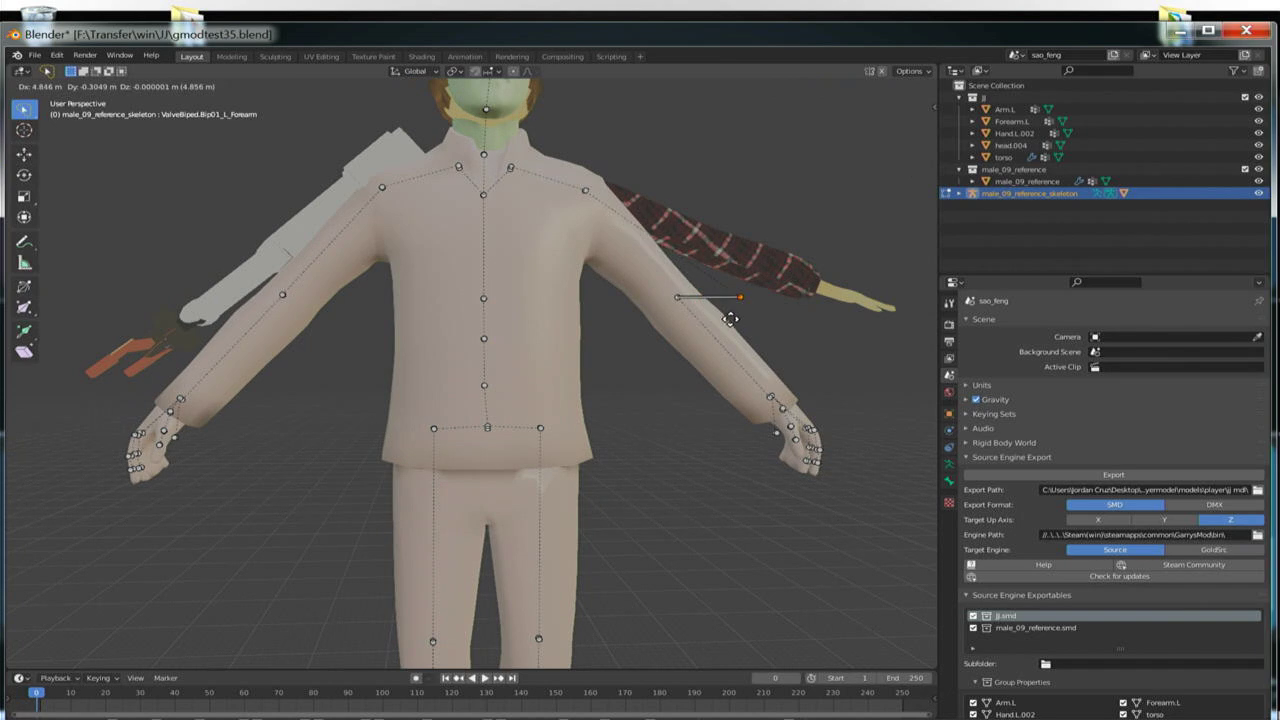
{"action": "key", "text": "Escape"}
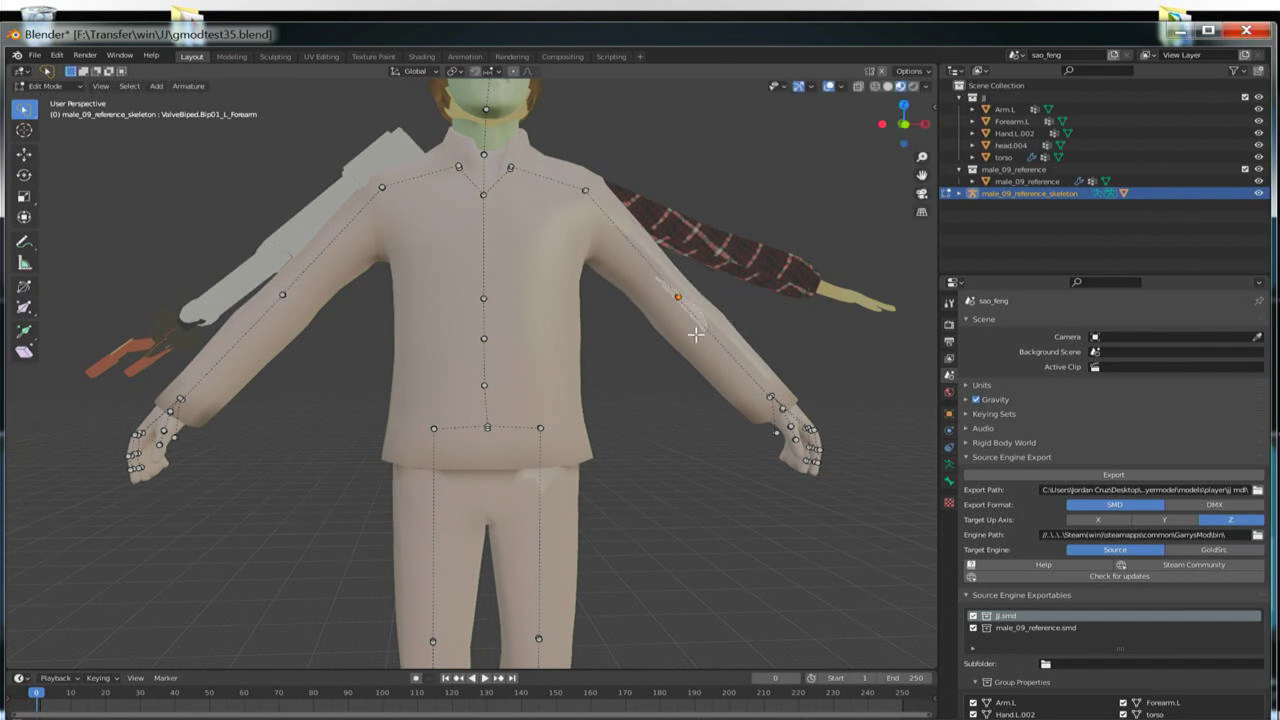
{"action": "key", "text": "g"}
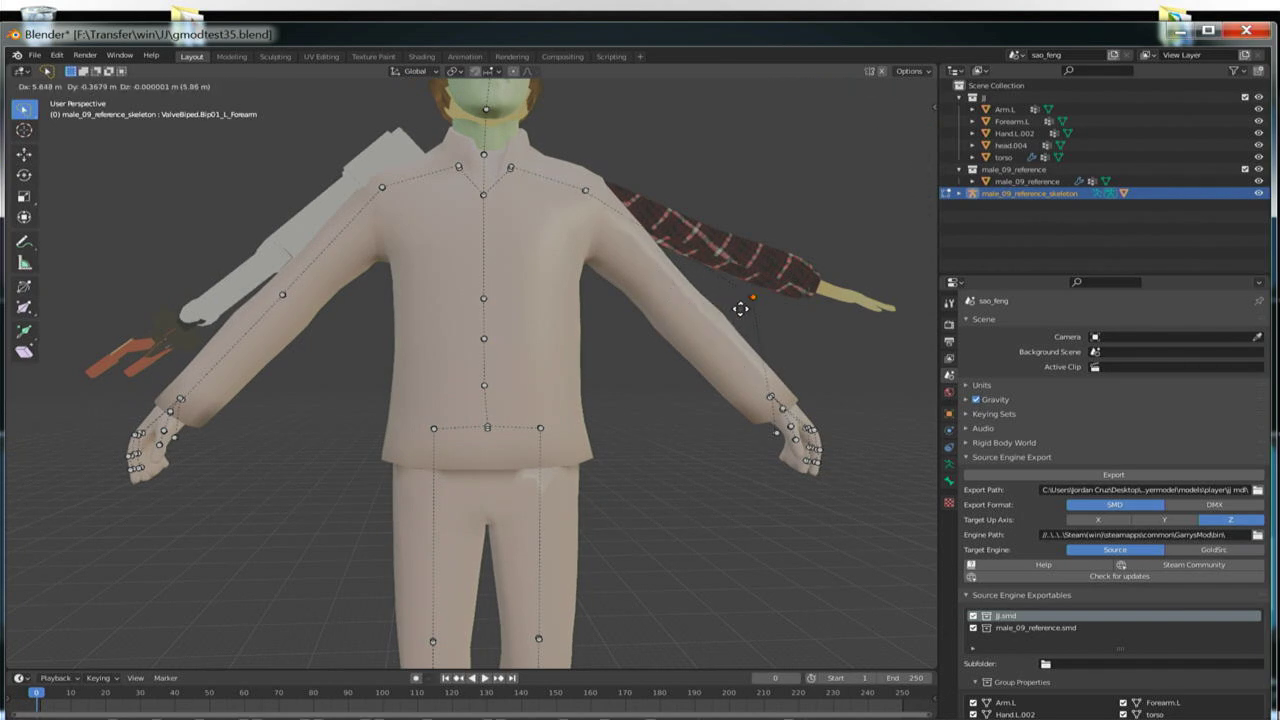
{"action": "key", "text": "Escape"}
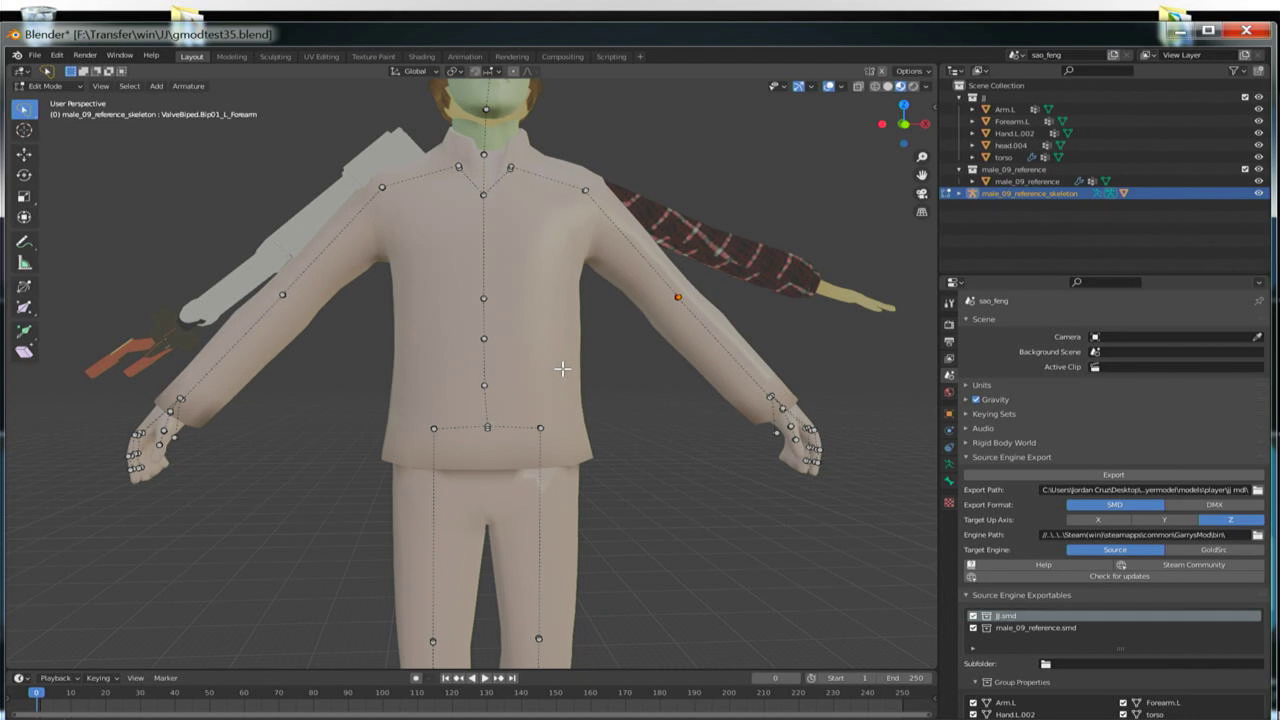
{"action": "key", "text": "ctrl+Tab"}
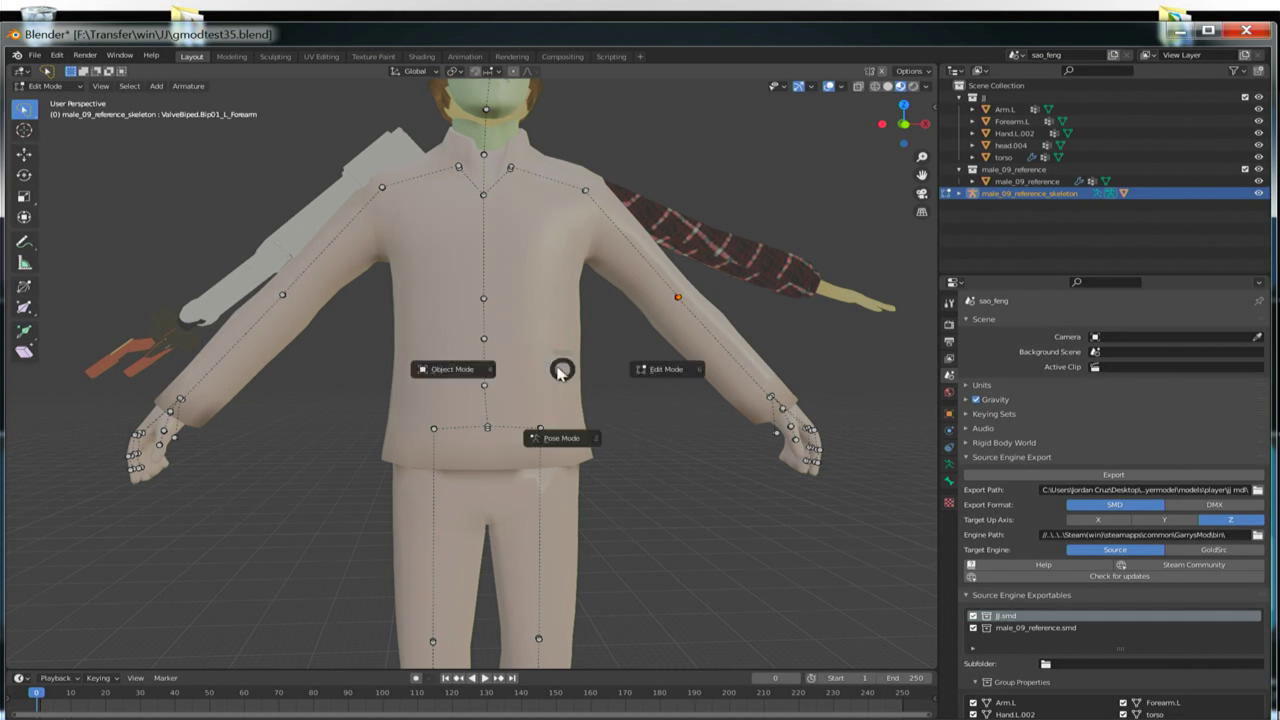
{"action": "left_click", "coordinate": [550, 438]}
{"action": "middle_click_drag", "start_coordinate": [630, 375], "coordinate": [556, 422]}
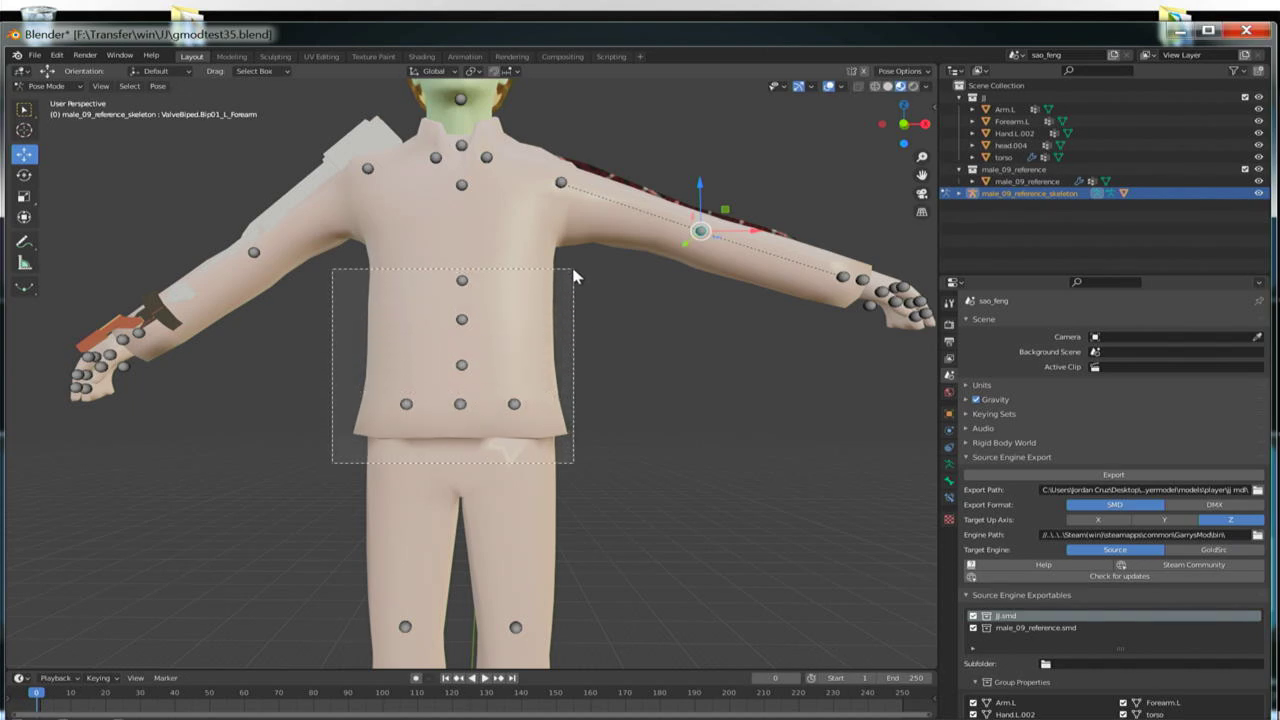
{"action": "left_click_drag", "start_coordinate": [575, 277], "coordinate": [573, 272]}
Step: Move the selected spine and pelvis bones along Z to match the torso
{"action": "key", "text": "g"}
{"action": "key", "text": "z"}
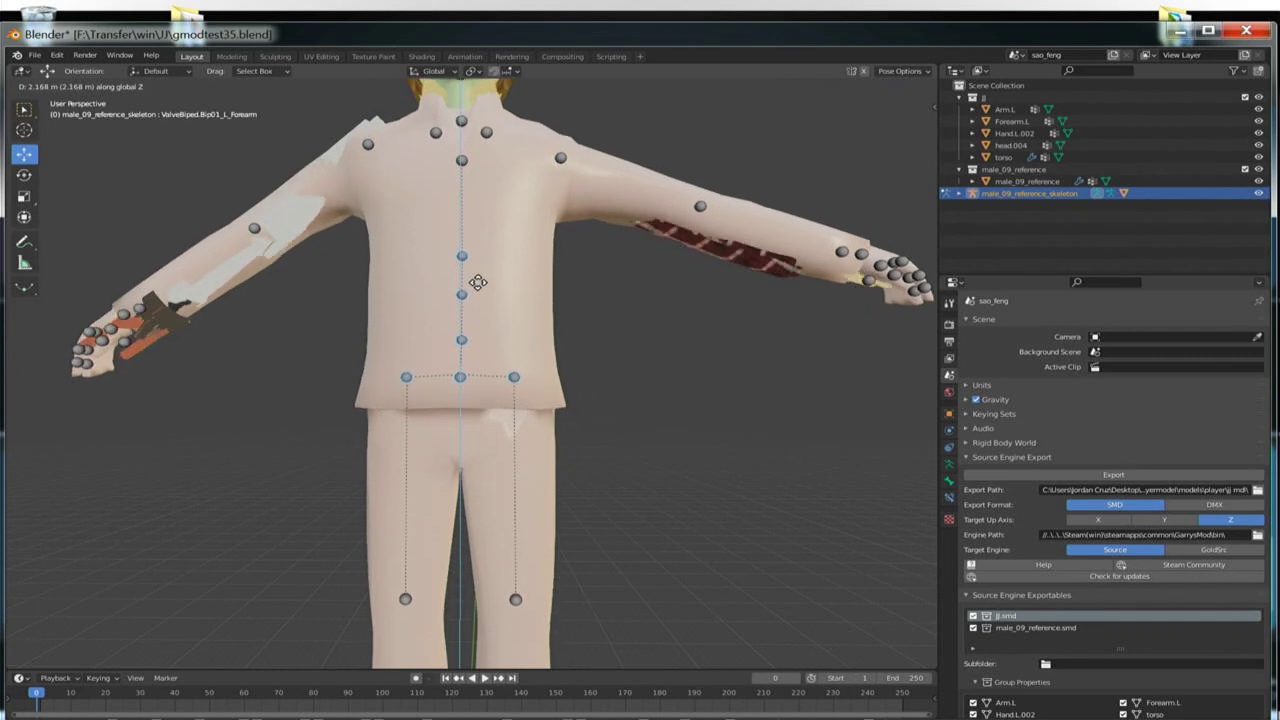
{"action": "left_click", "coordinate": [497, 328]}
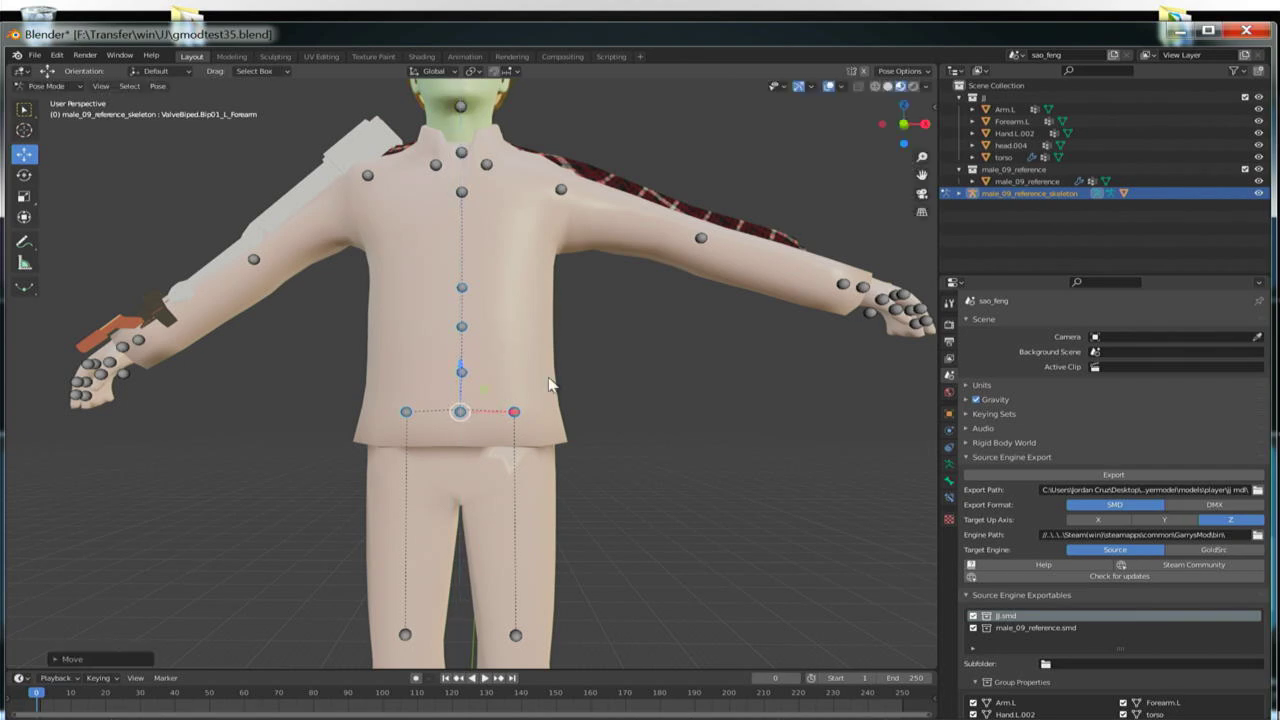
{"action": "middle_click_drag", "start_coordinate": [553, 385], "coordinate": [438, 272]}
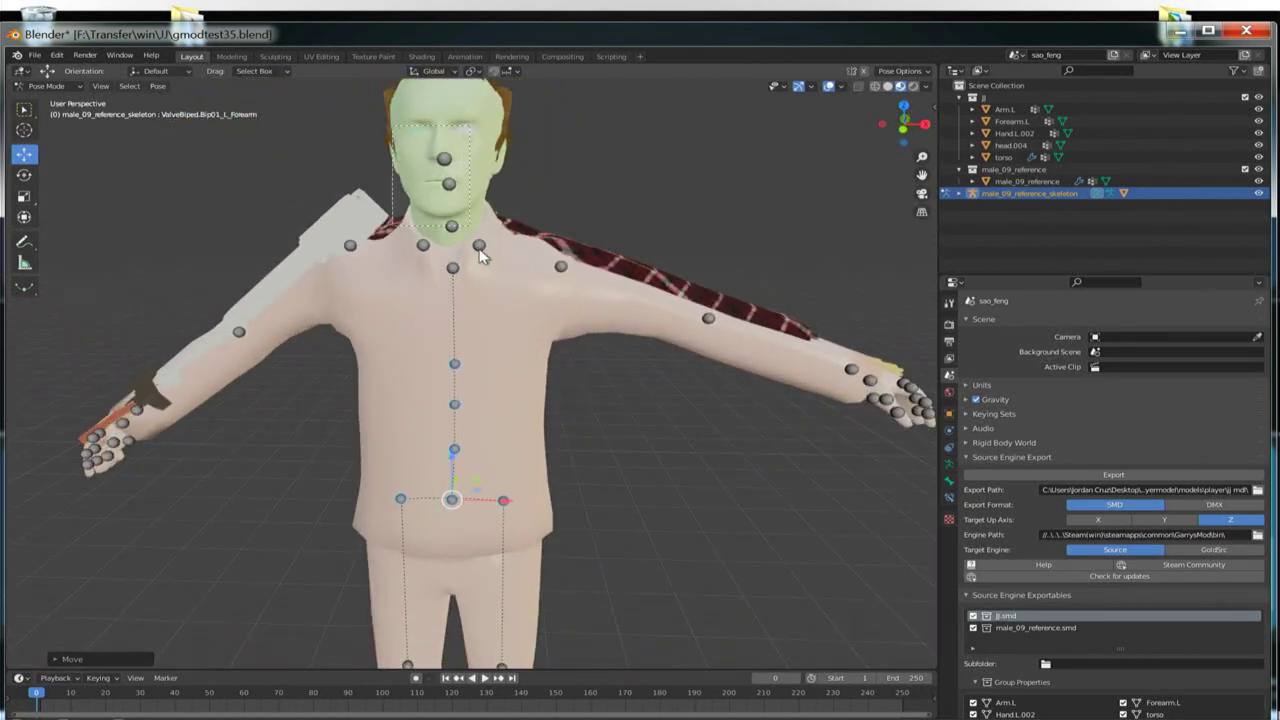
Step: Adjust the upper chest bone along Z and raise the left upper-arm bone to the shoulder
{"action": "left_click", "coordinate": [486, 283]}
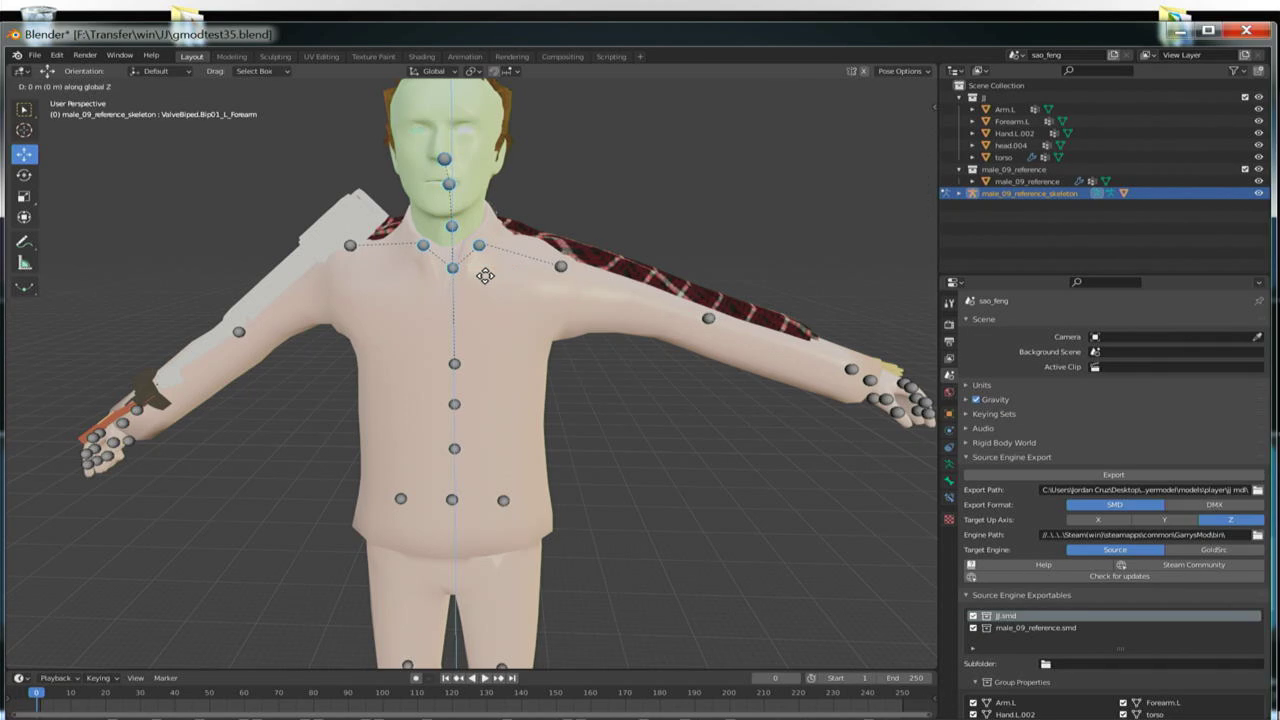
{"action": "key", "text": "g"}
{"action": "key", "text": "z"}
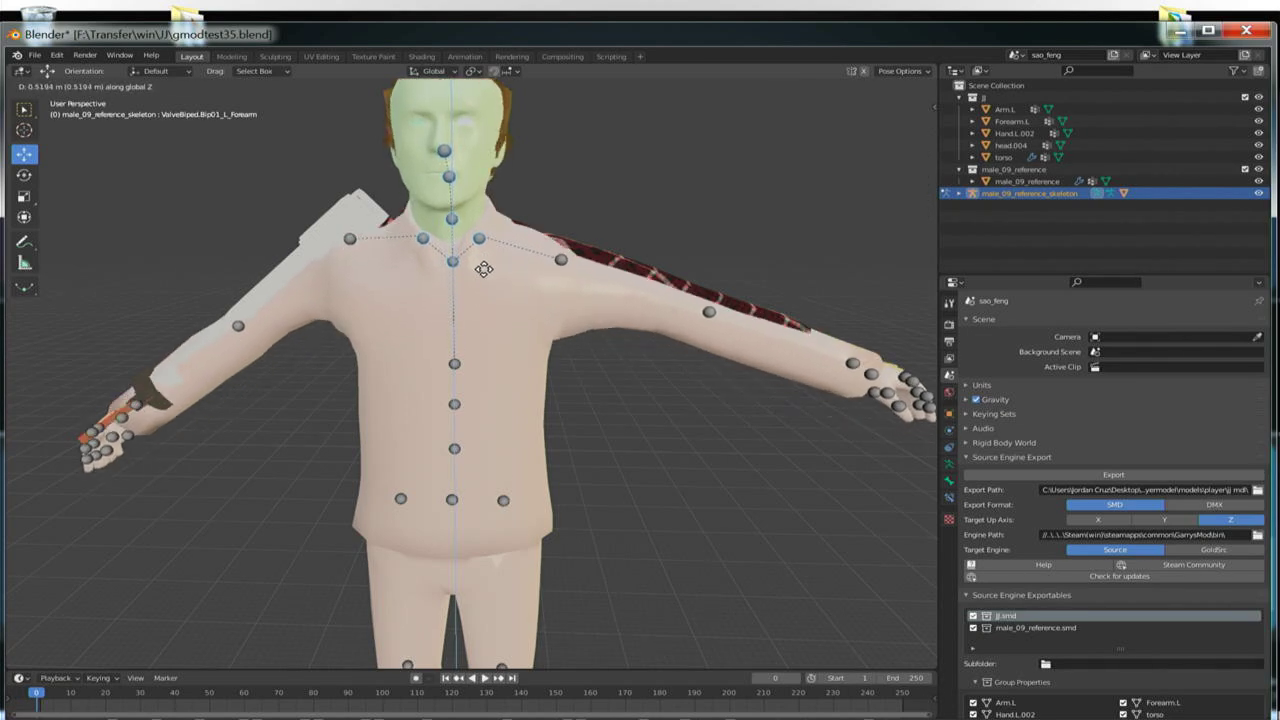
{"action": "left_click", "coordinate": [480, 279]}
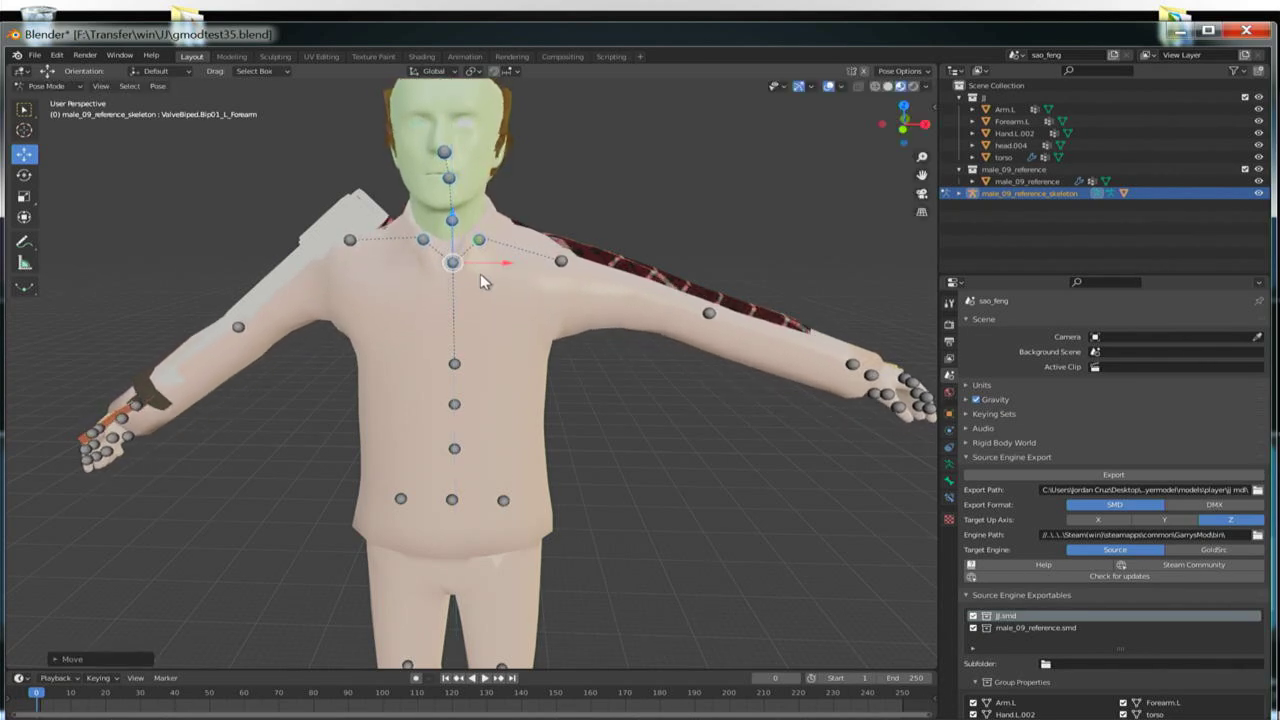
{"action": "left_click", "coordinate": [561, 263]}
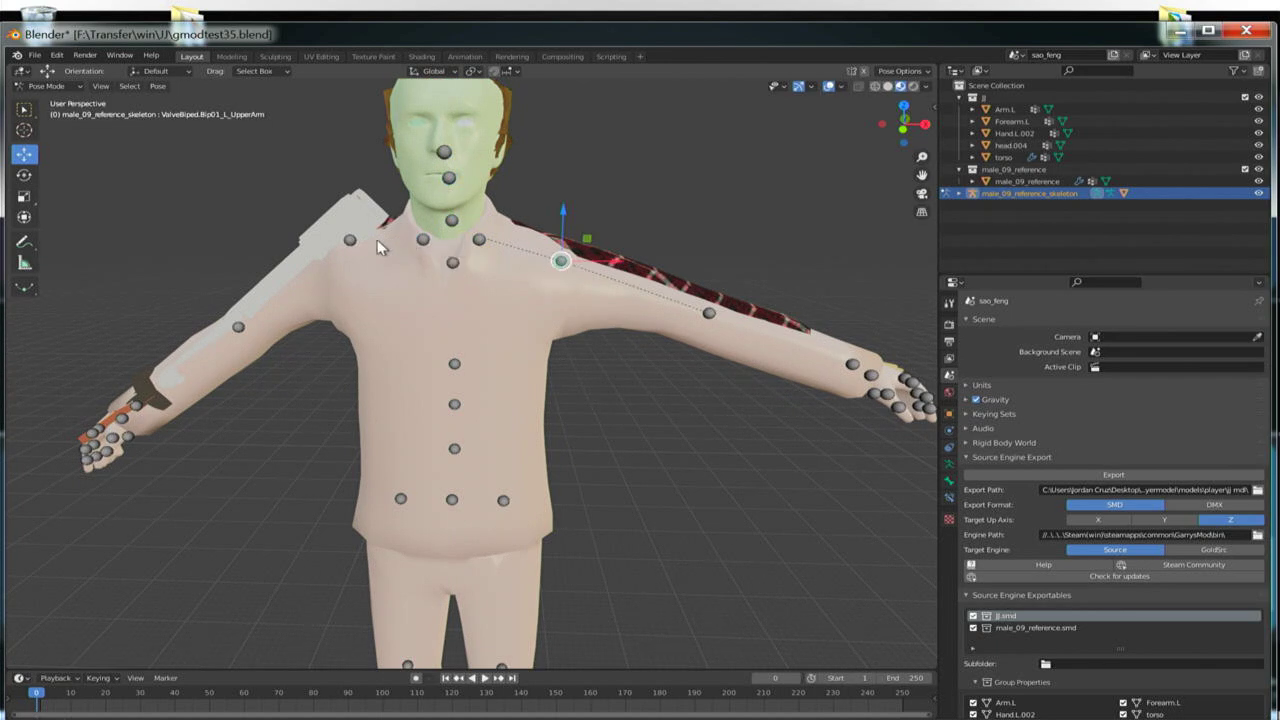
{"action": "left_click_drag", "start_coordinate": [455, 205], "coordinate": [455, 194]}
{"action": "middle_click_drag", "start_coordinate": [455, 194], "coordinate": [551, 466]}
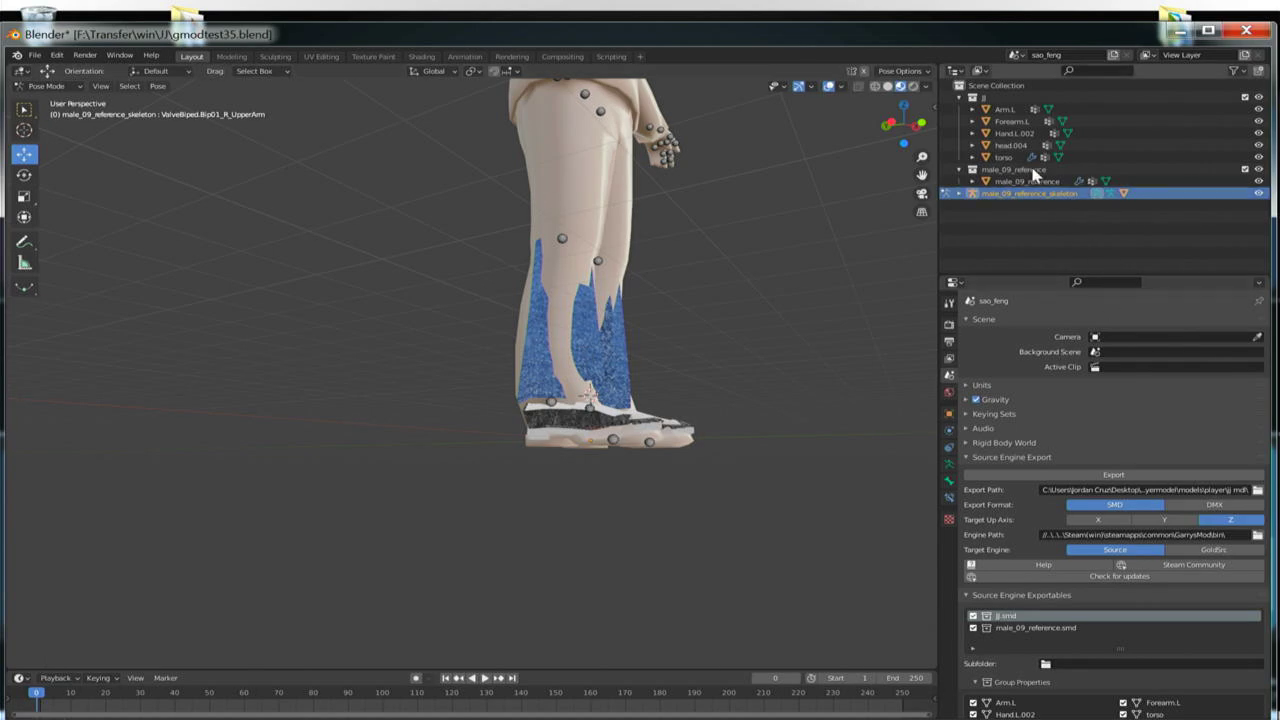
Step: Select the torso, head.004, Hand.L.002, Forearm.L and Arm.L meshes as one Outliner range
{"action": "left_click", "coordinate": [1004, 157]}
{"action": "left_click", "coordinate": [1007, 110], "text": "shift"}
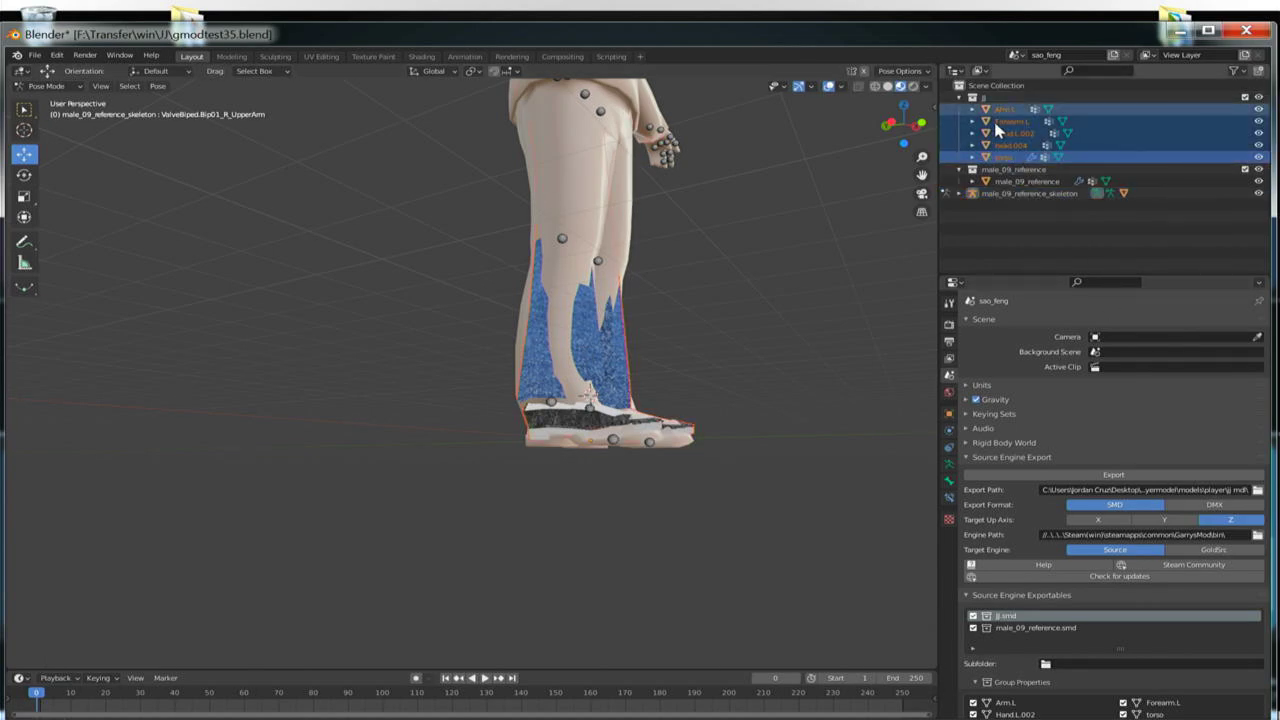
{"action": "middle_click_drag", "start_coordinate": [261, 312], "coordinate": [217, 346]}
{"action": "scroll", "coordinate": [217, 346], "scroll_direction": "up", "scroll_amount": 2}
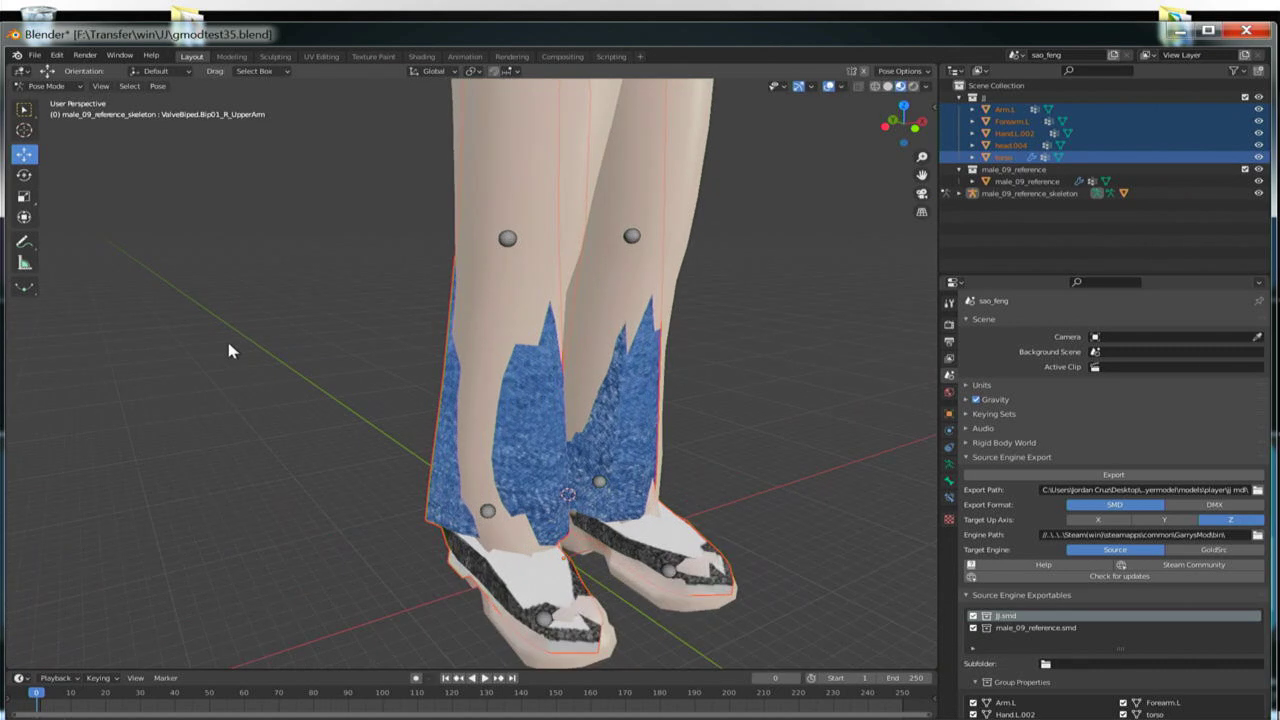
{"action": "scroll", "coordinate": [229, 349], "scroll_direction": "down", "scroll_amount": 4}
Step: In Object Mode, lower the selected character meshes down onto the ground plane
{"action": "scroll", "coordinate": [409, 191], "scroll_direction": "down", "scroll_amount": 3}
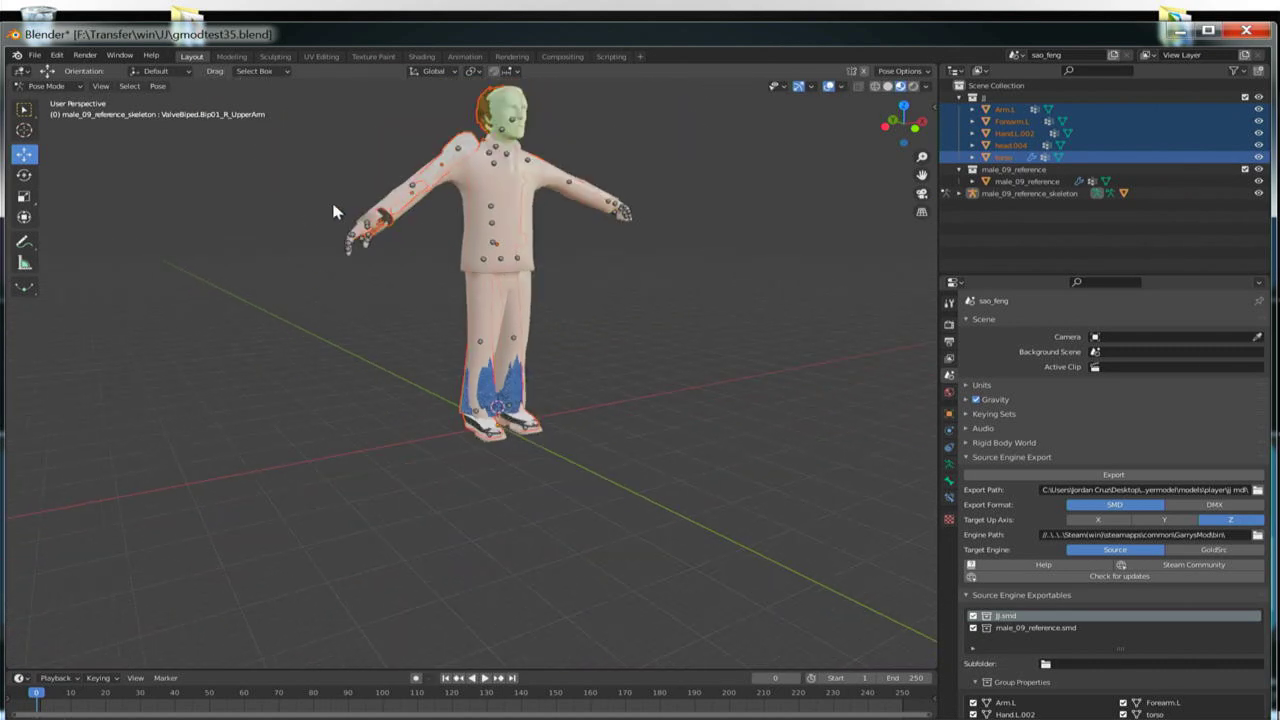
{"action": "left_click", "coordinate": [42, 86]}
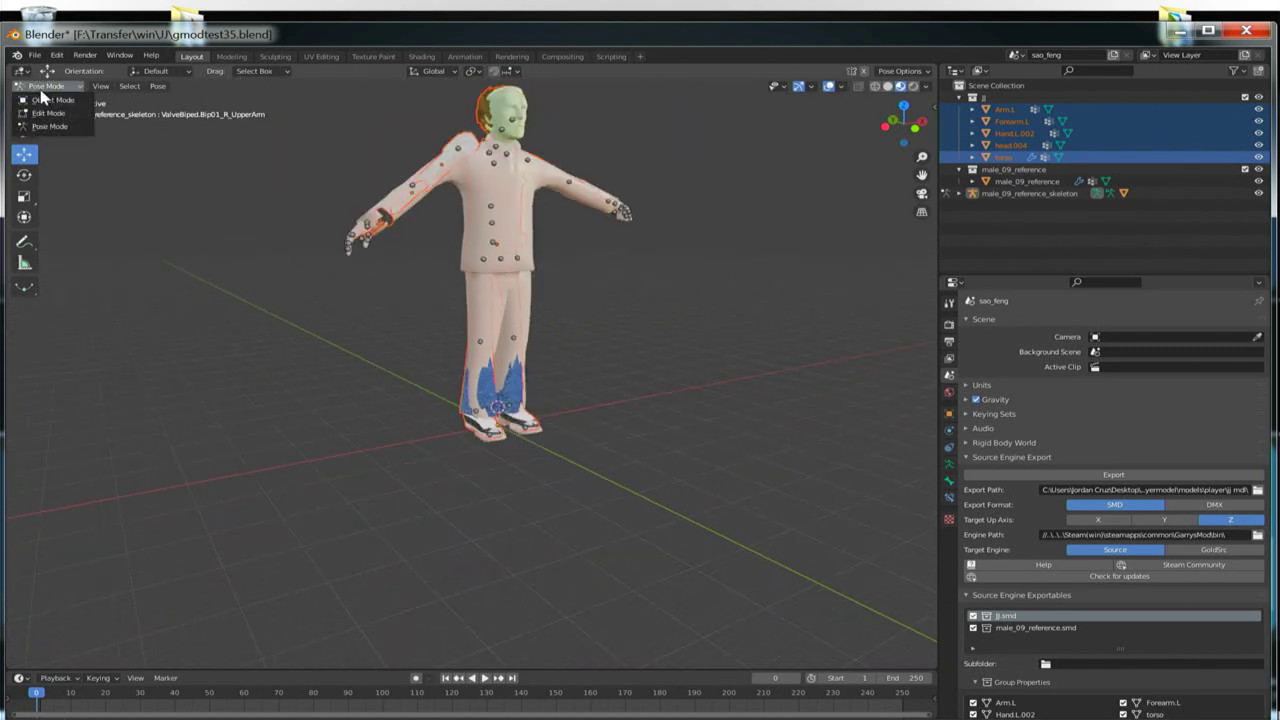
{"action": "left_click", "coordinate": [45, 100]}
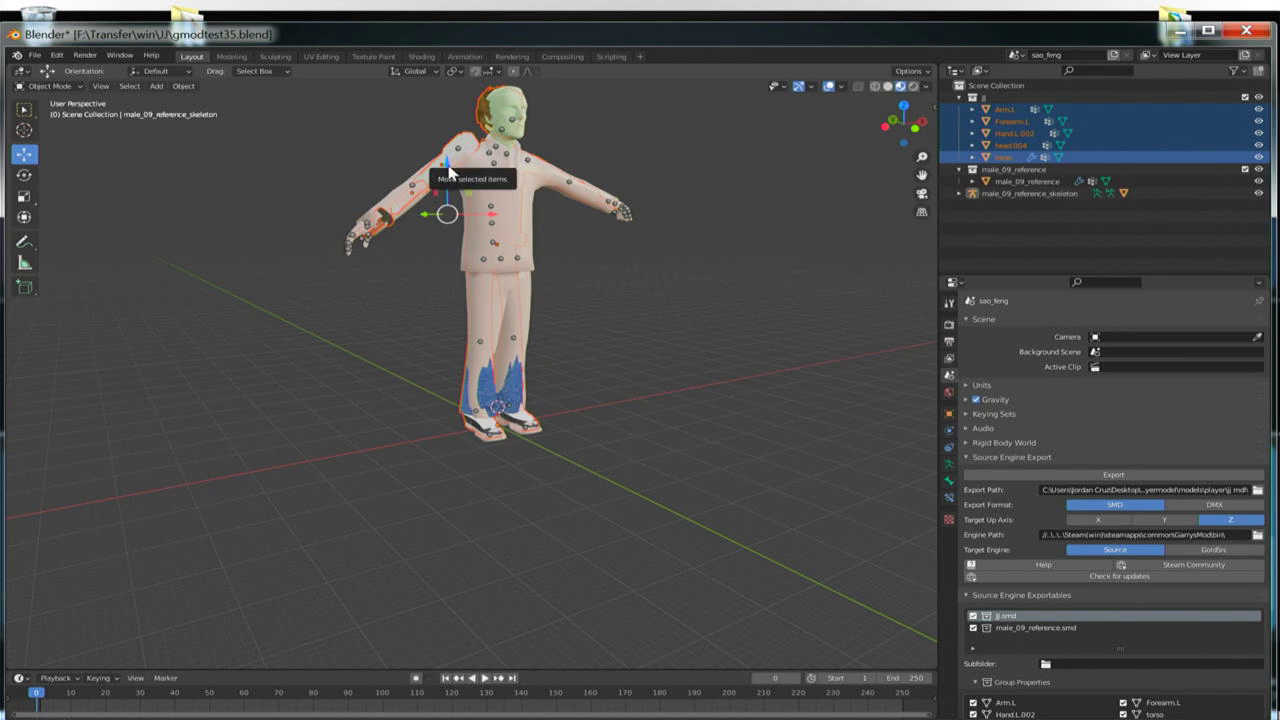
{"action": "left_click_drag", "start_coordinate": [449, 173], "coordinate": [450, 172]}
{"action": "middle_click_drag", "start_coordinate": [544, 398], "coordinate": [517, 291]}
Step: Select the male_09_reference_skeleton armature and move it down slightly
{"action": "scroll", "coordinate": [571, 394], "scroll_direction": "up", "scroll_amount": 3}
{"action": "left_click", "coordinate": [498, 231]}
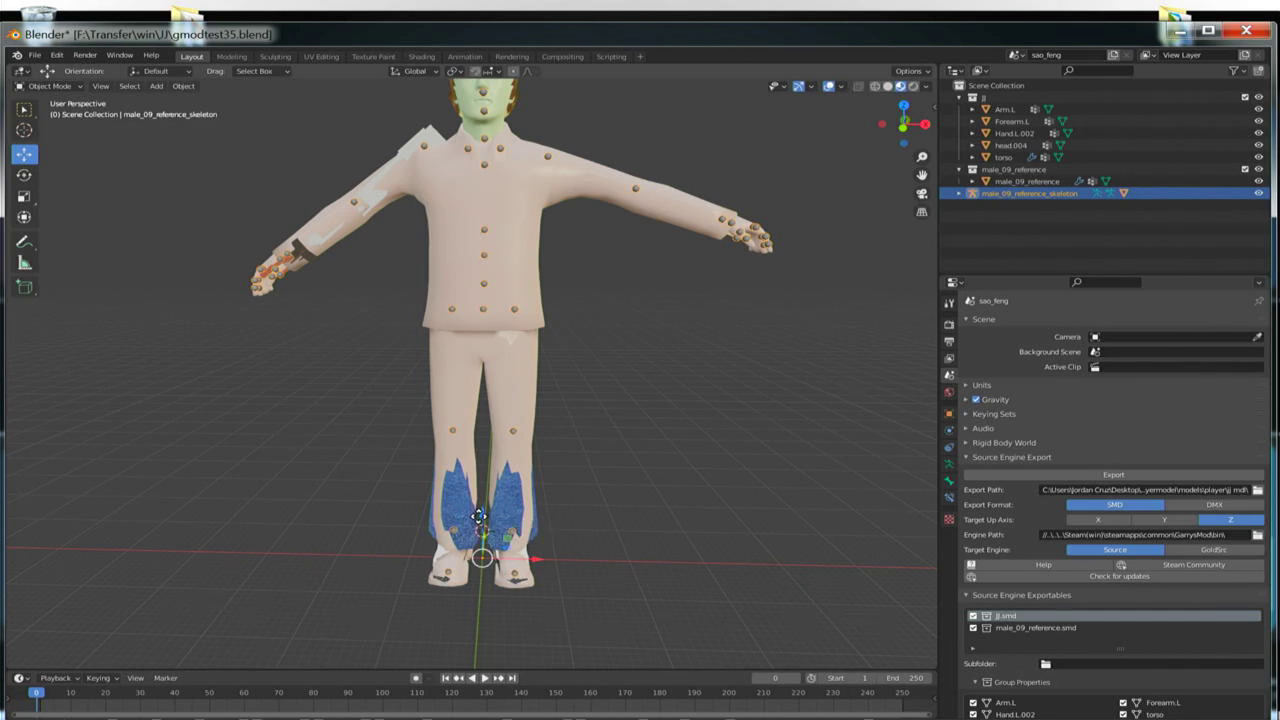
{"action": "left_click_drag", "start_coordinate": [478, 515], "coordinate": [479, 528]}
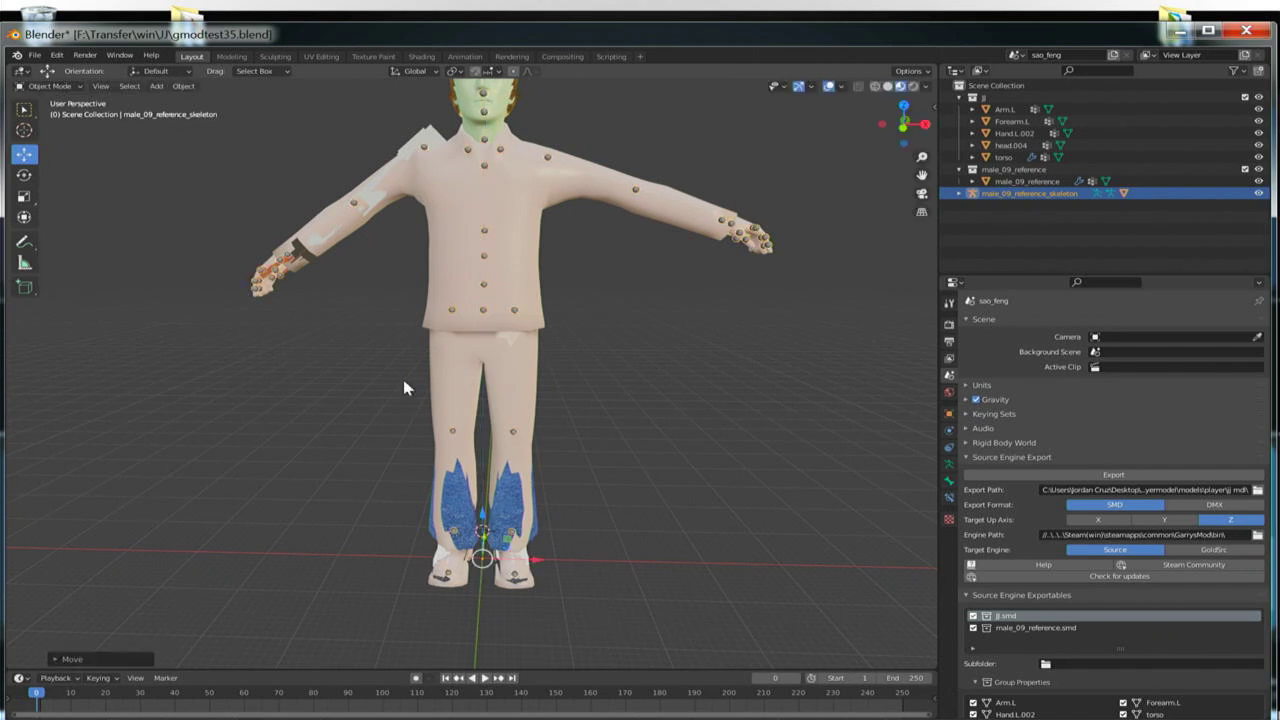
Step: In Pose Mode, move the root bone down about 0.08 m along Z, then deselect all bones
{"action": "left_click", "coordinate": [40, 88]}
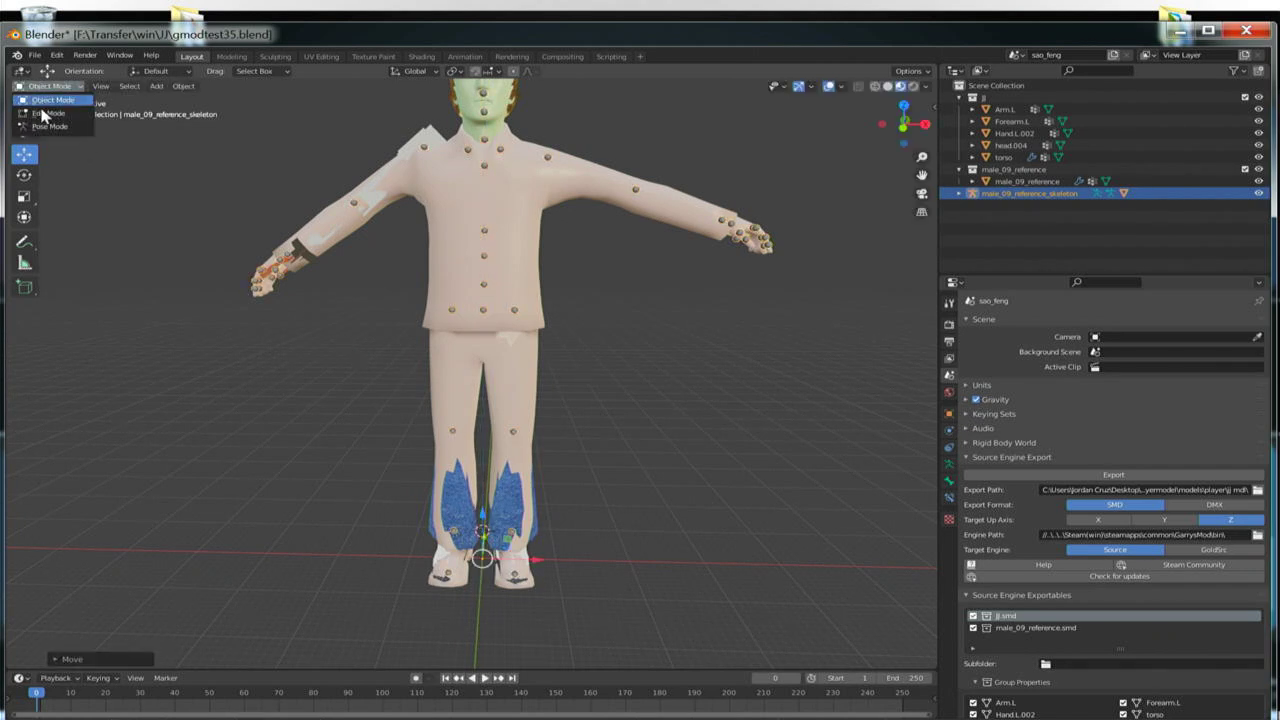
{"action": "left_click", "coordinate": [44, 125]}
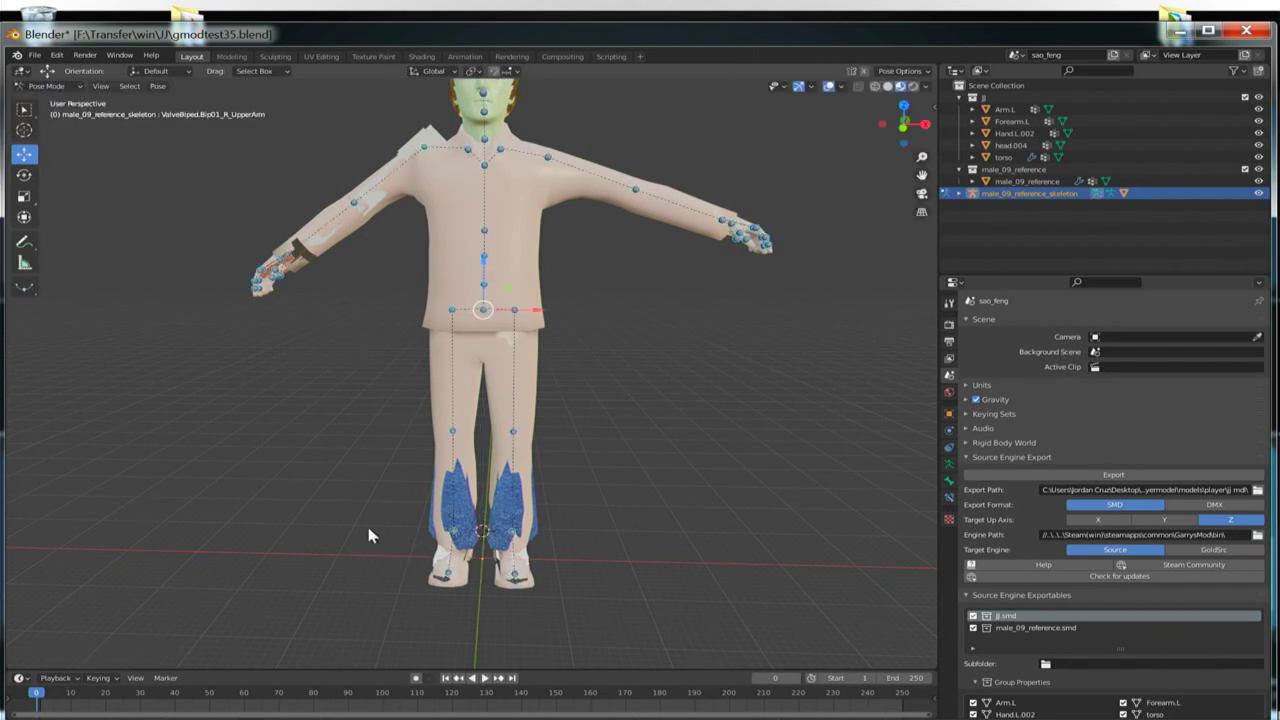
{"action": "left_click_drag", "start_coordinate": [510, 538], "coordinate": [580, 622]}
{"action": "key", "text": "super"}
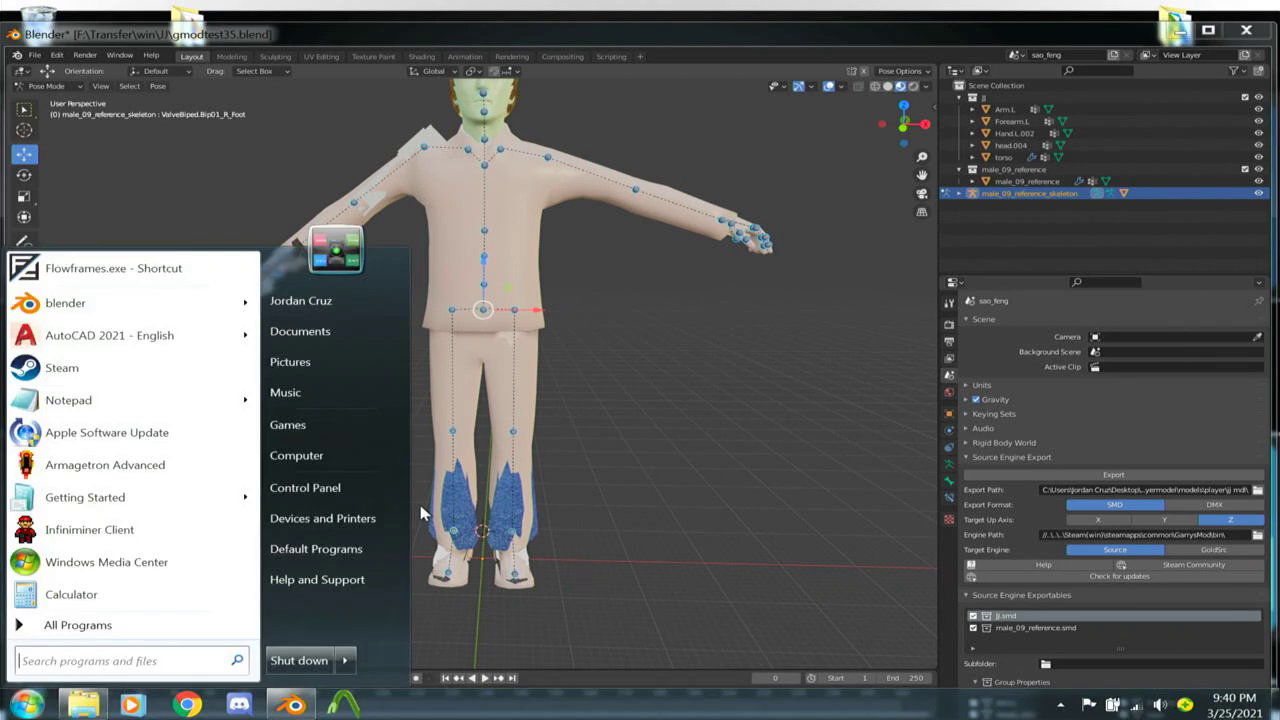
{"action": "left_click", "coordinate": [430, 514]}
{"action": "left_click", "coordinate": [561, 593]}
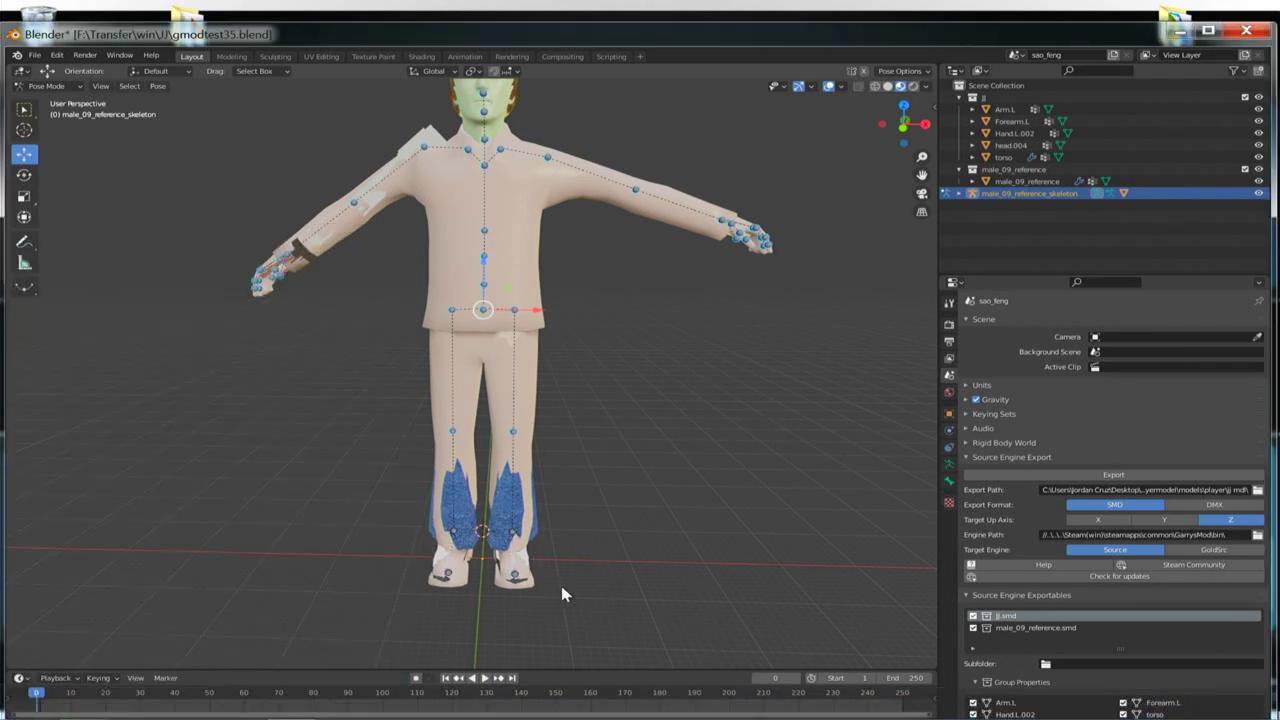
{"action": "key", "text": "g"}
{"action": "key", "text": "z"}
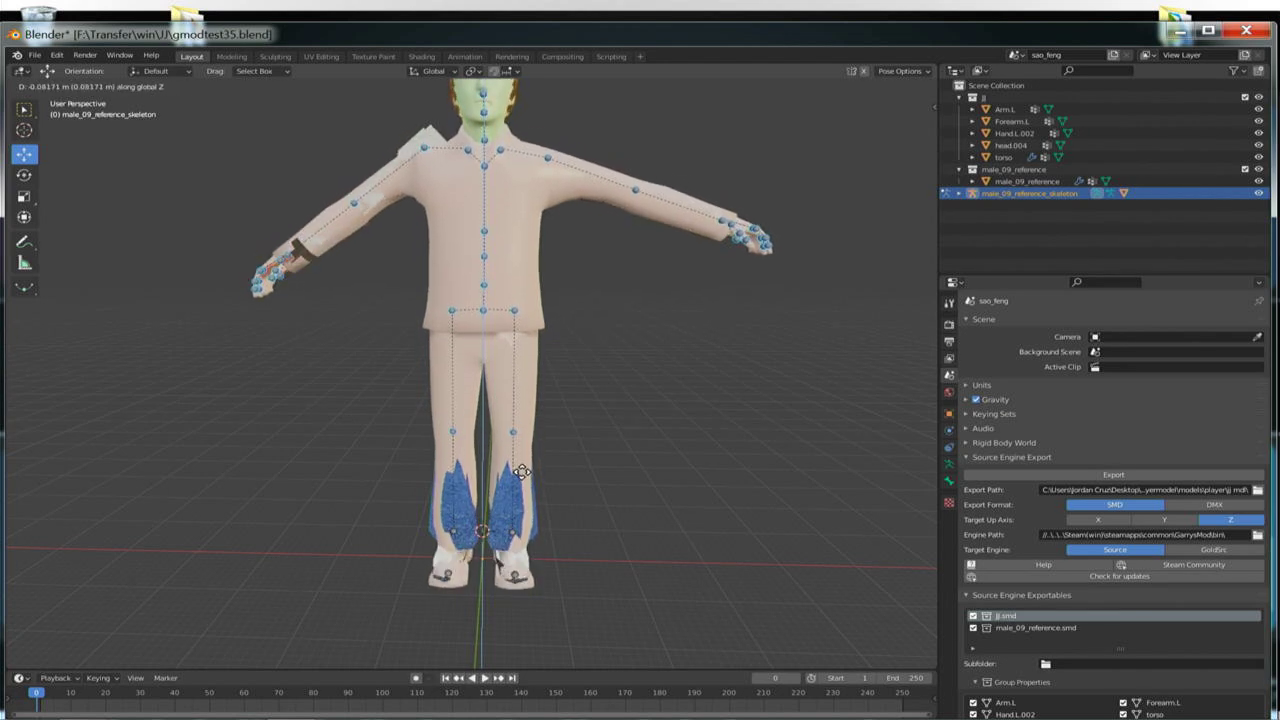
{"action": "left_click", "coordinate": [520, 480]}
{"action": "middle_click_drag", "start_coordinate": [520, 480], "coordinate": [610, 562]}
{"action": "key", "text": "alt+a"}
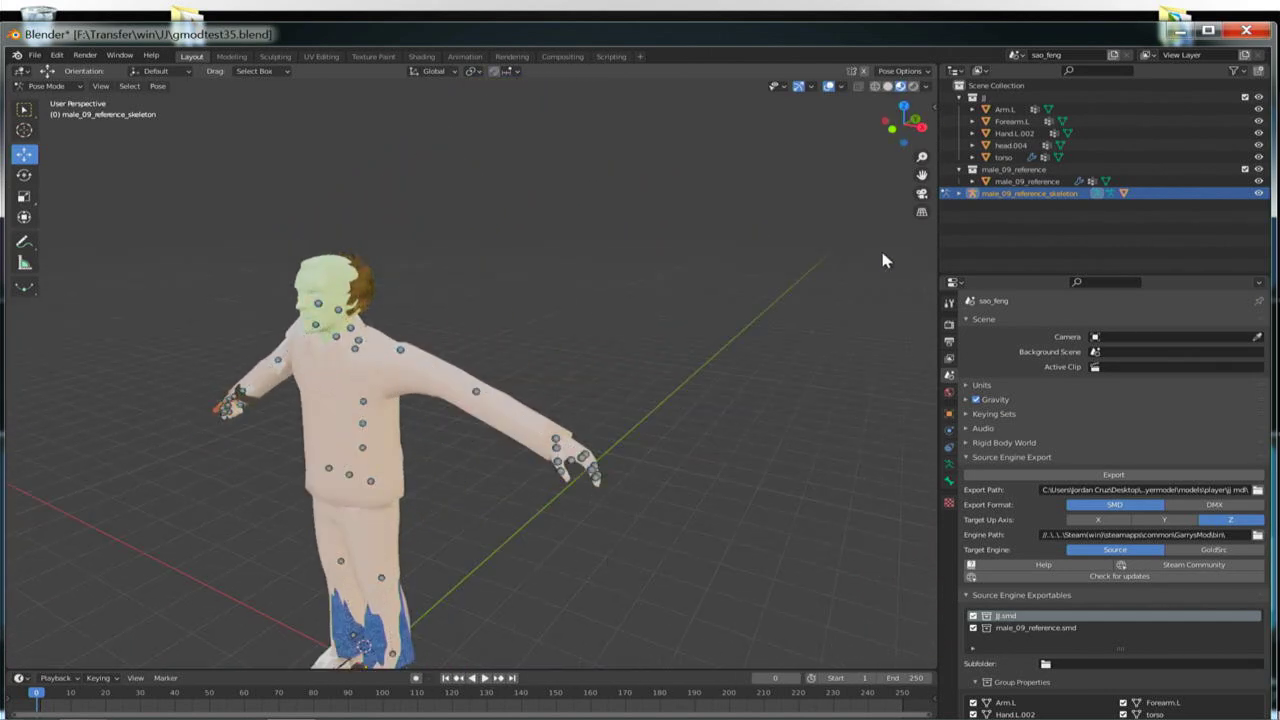
Step: Hide the male_09_reference body to reveal the plaid-shirt character
{"action": "left_click", "coordinate": [1027, 182]}
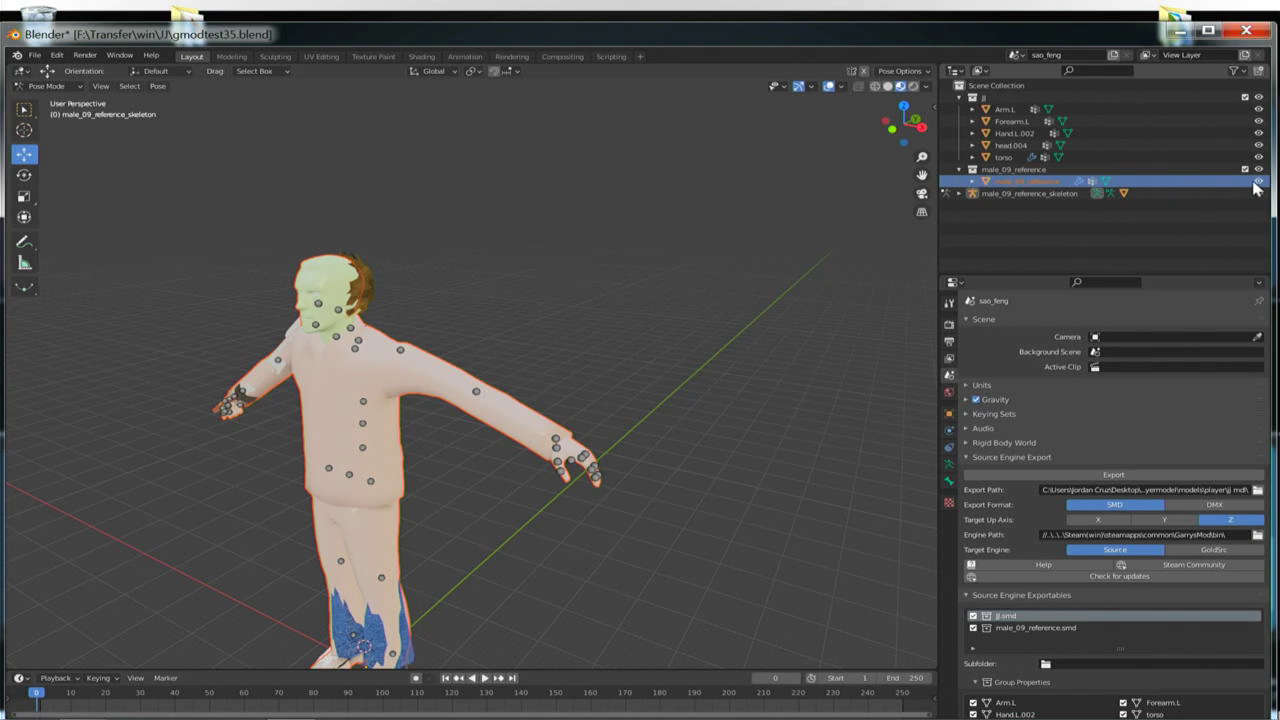
{"action": "left_click", "coordinate": [1258, 181]}
{"action": "middle_click_drag", "start_coordinate": [617, 337], "coordinate": [545, 343]}
{"action": "scroll", "coordinate": [733, 326], "scroll_direction": "up", "scroll_amount": 5}
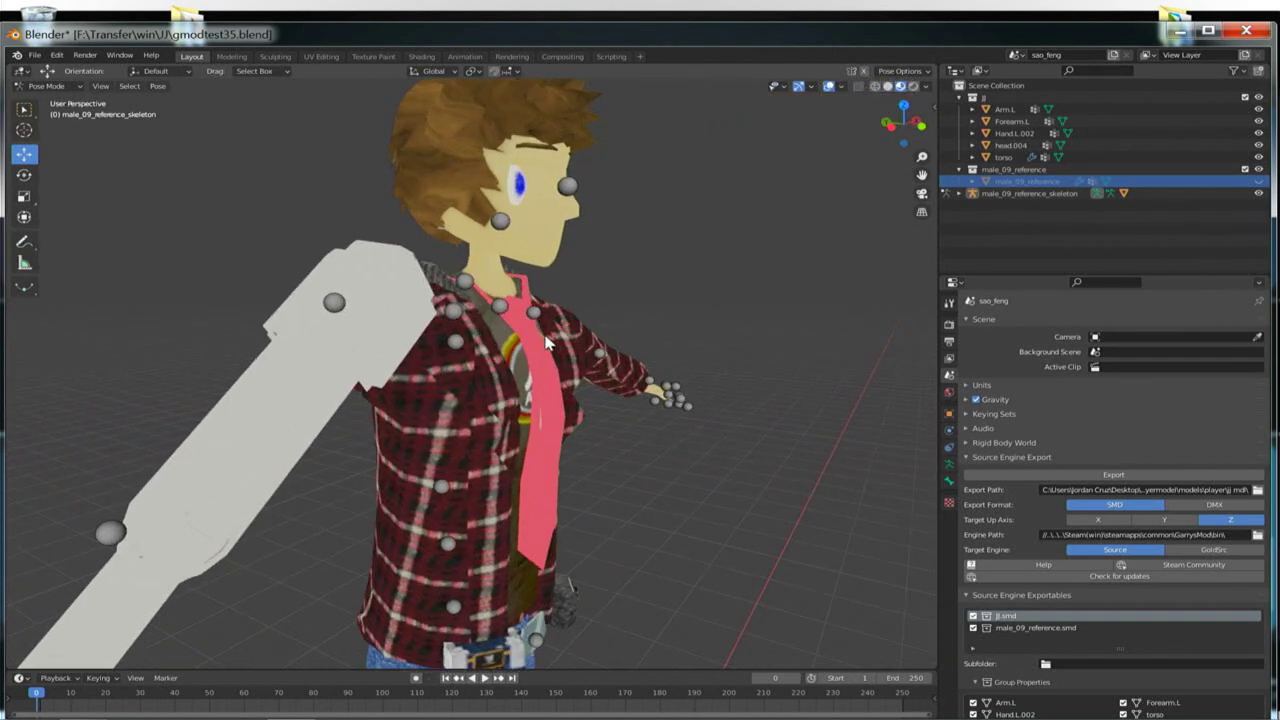
{"action": "middle_click_drag", "start_coordinate": [465, 310], "coordinate": [505, 376]}
Step: Shift the Bip01_Neck1 bone along one axis to sit in the character's neck
{"action": "left_click_drag", "start_coordinate": [513, 372], "coordinate": [530, 372]}
{"action": "left_click", "coordinate": [625, 341]}
{"action": "middle_click_drag", "start_coordinate": [625, 341], "coordinate": [543, 298]}
{"action": "left_click", "coordinate": [481, 301]}
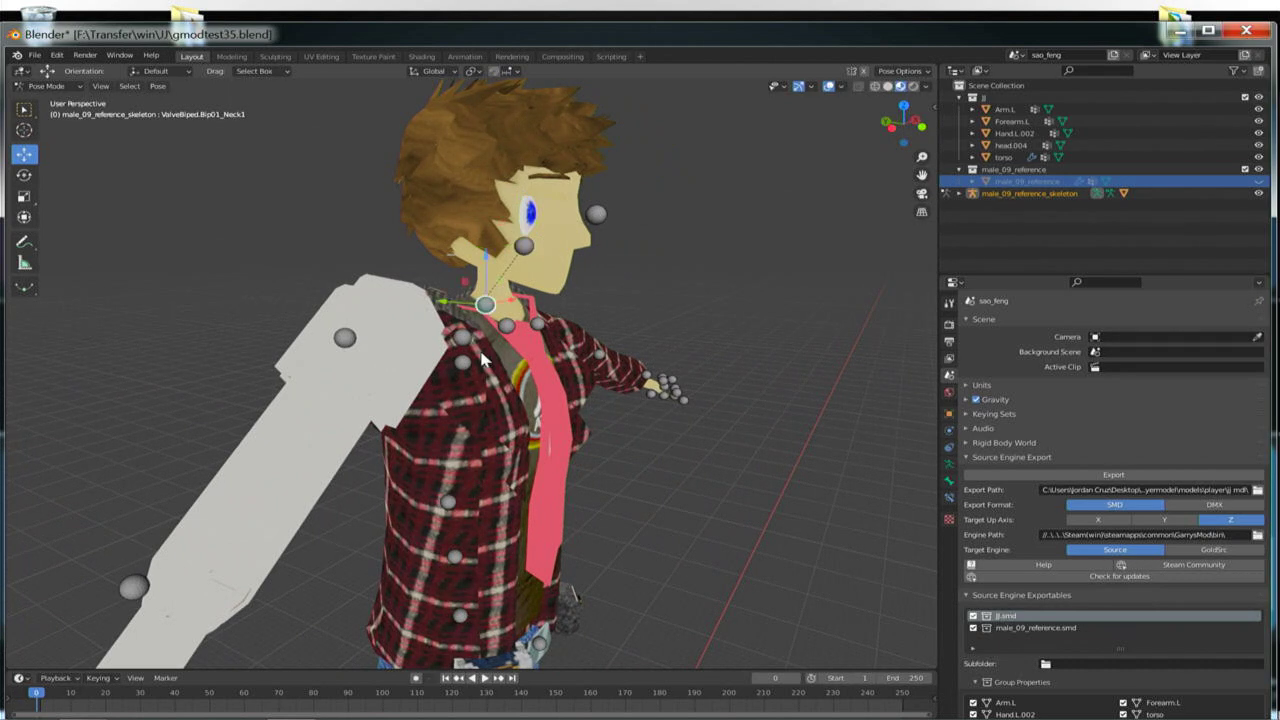
{"action": "scroll", "coordinate": [483, 362], "scroll_direction": "down", "scroll_amount": 2}
{"action": "scroll", "coordinate": [485, 368], "scroll_direction": "up", "scroll_amount": 4}
{"action": "scroll", "coordinate": [487, 375], "scroll_direction": "down", "scroll_amount": 1}
{"action": "middle_click_drag", "start_coordinate": [487, 375], "coordinate": [540, 287]}
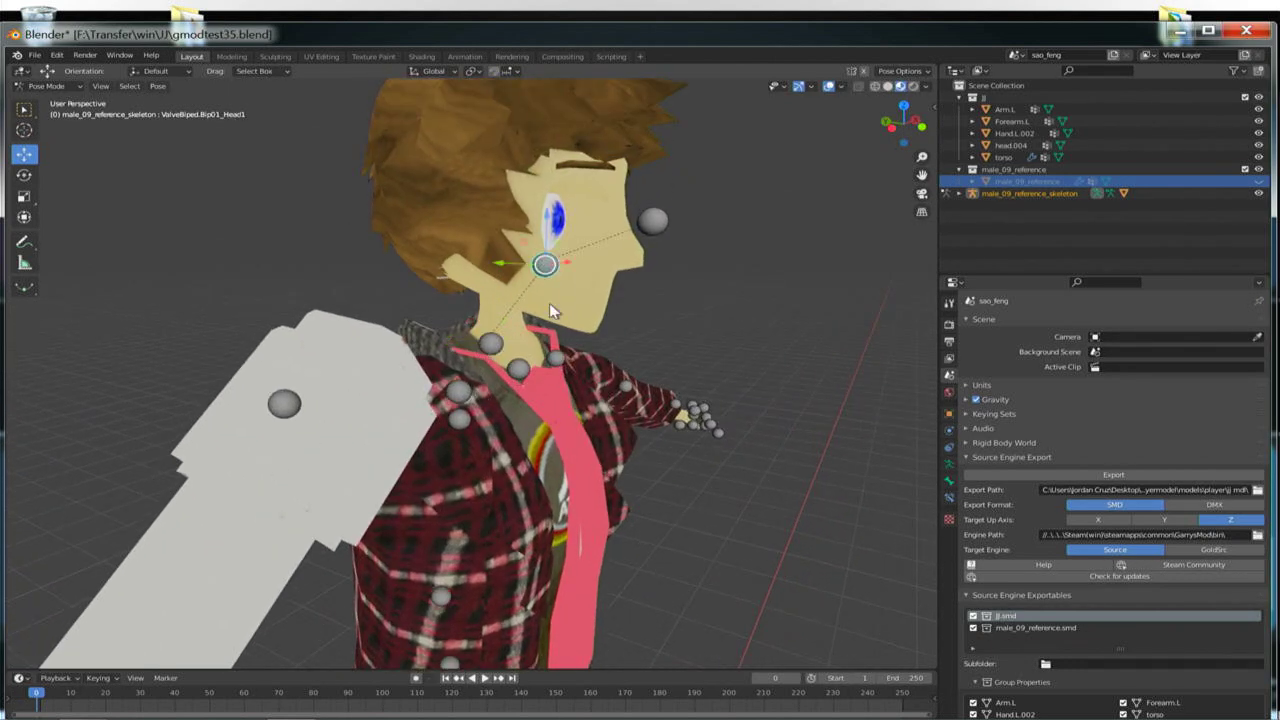
Step: Raise the Bip01_Head1 bone and move it along Y into the character's head
{"action": "left_click_drag", "start_coordinate": [498, 265], "coordinate": [531, 342]}
{"action": "middle_click_drag", "start_coordinate": [483, 352], "coordinate": [578, 340]}
{"action": "key", "text": "g"}
{"action": "key", "text": "y"}
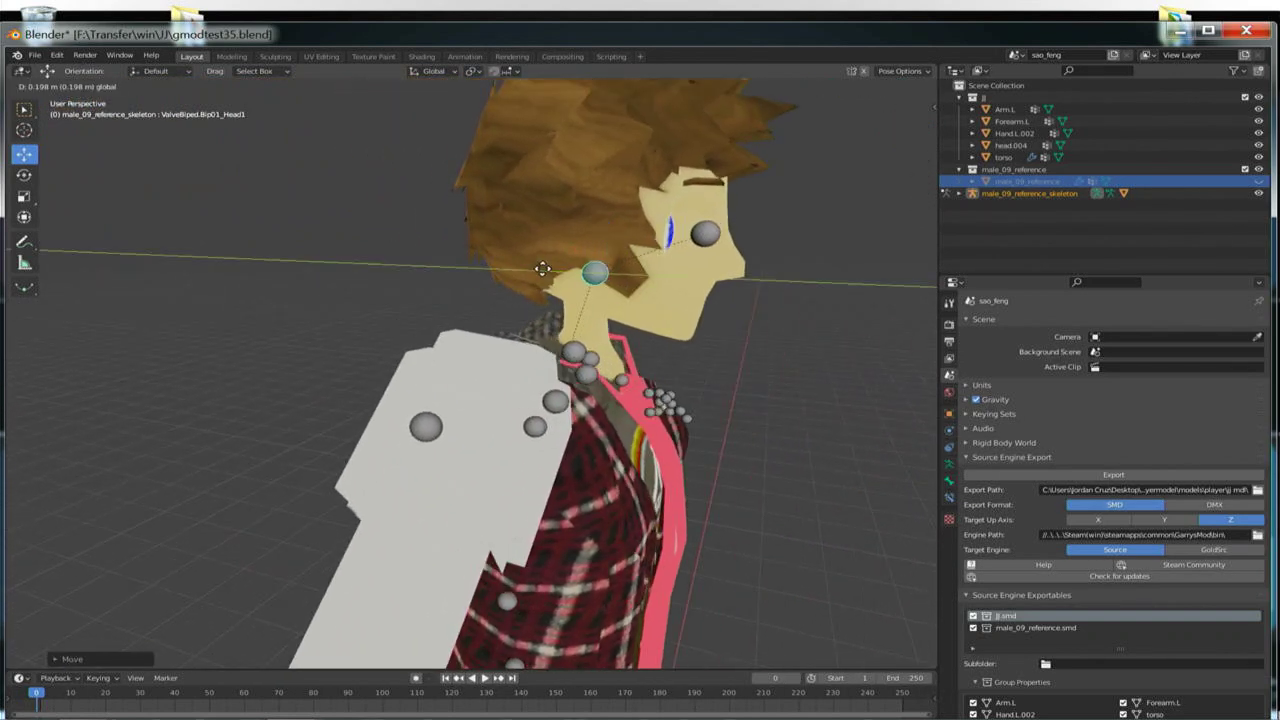
{"action": "left_click", "coordinate": [540, 266]}
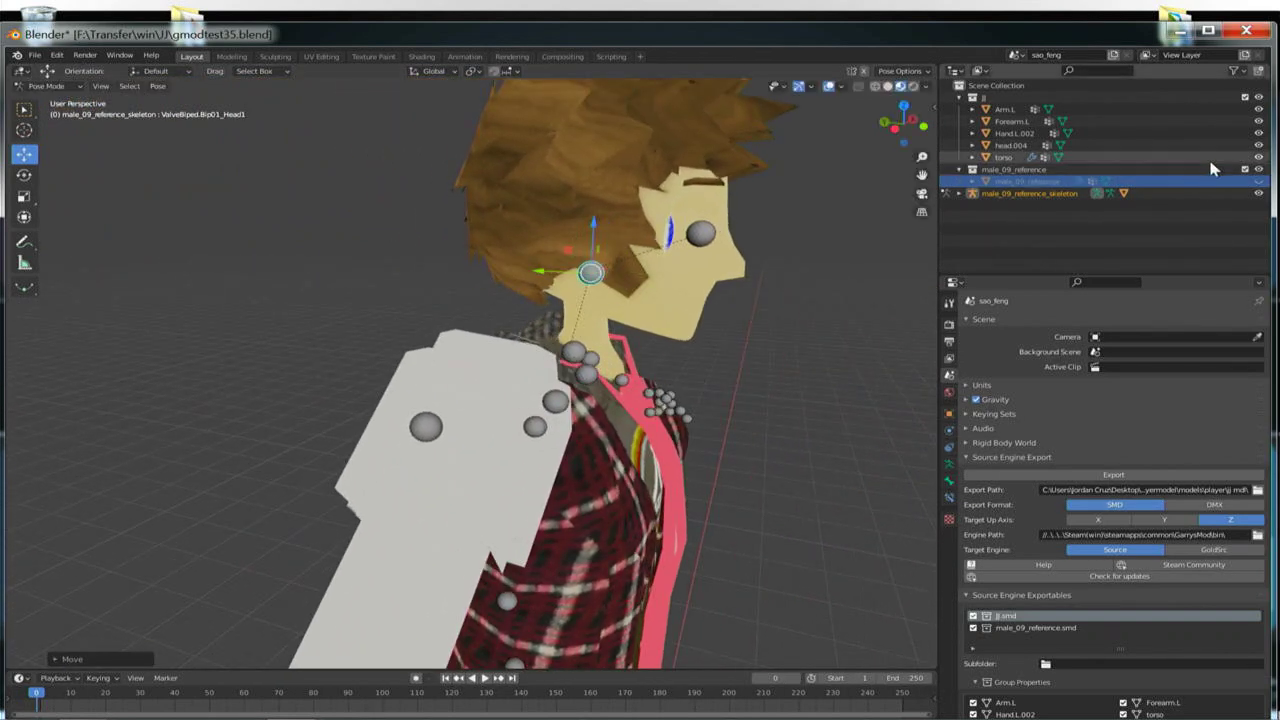
Step: Compare against the reference body, hide it again, and undo a trial head-bone move
{"action": "left_click", "coordinate": [1259, 182]}
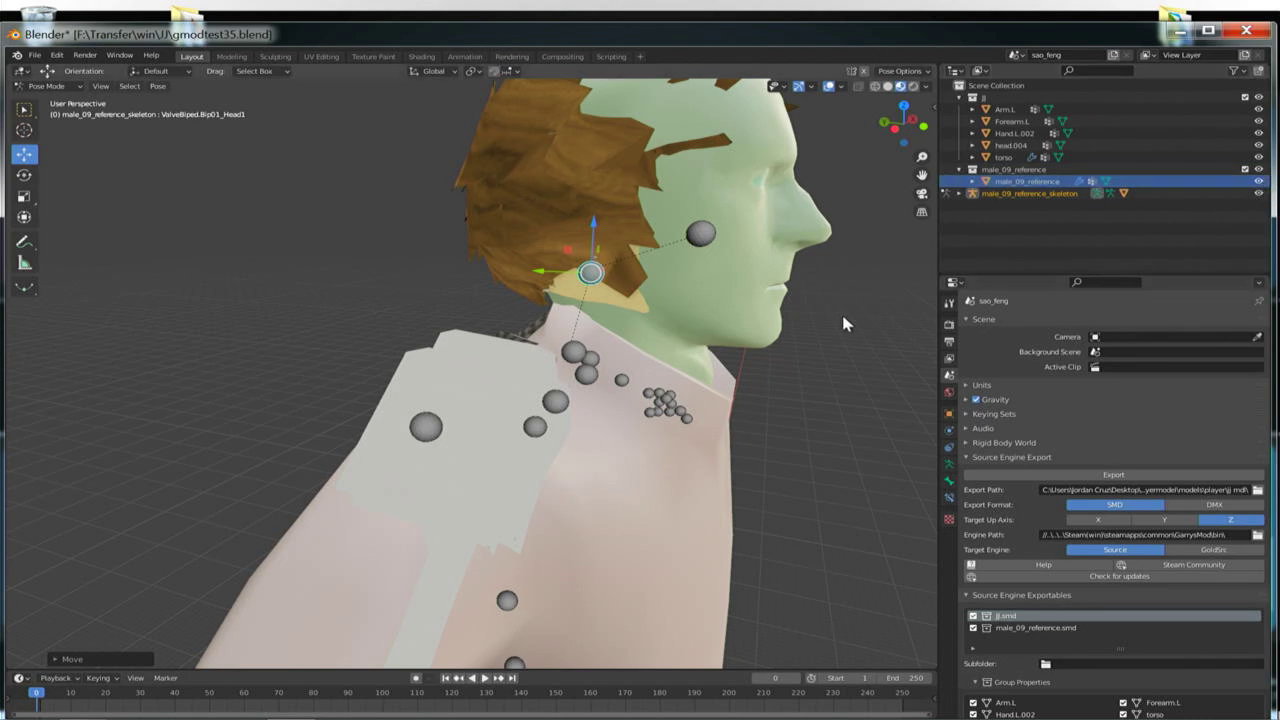
{"action": "middle_click_drag", "start_coordinate": [830, 285], "coordinate": [851, 316]}
{"action": "scroll", "coordinate": [717, 321], "scroll_direction": "up", "scroll_amount": 3}
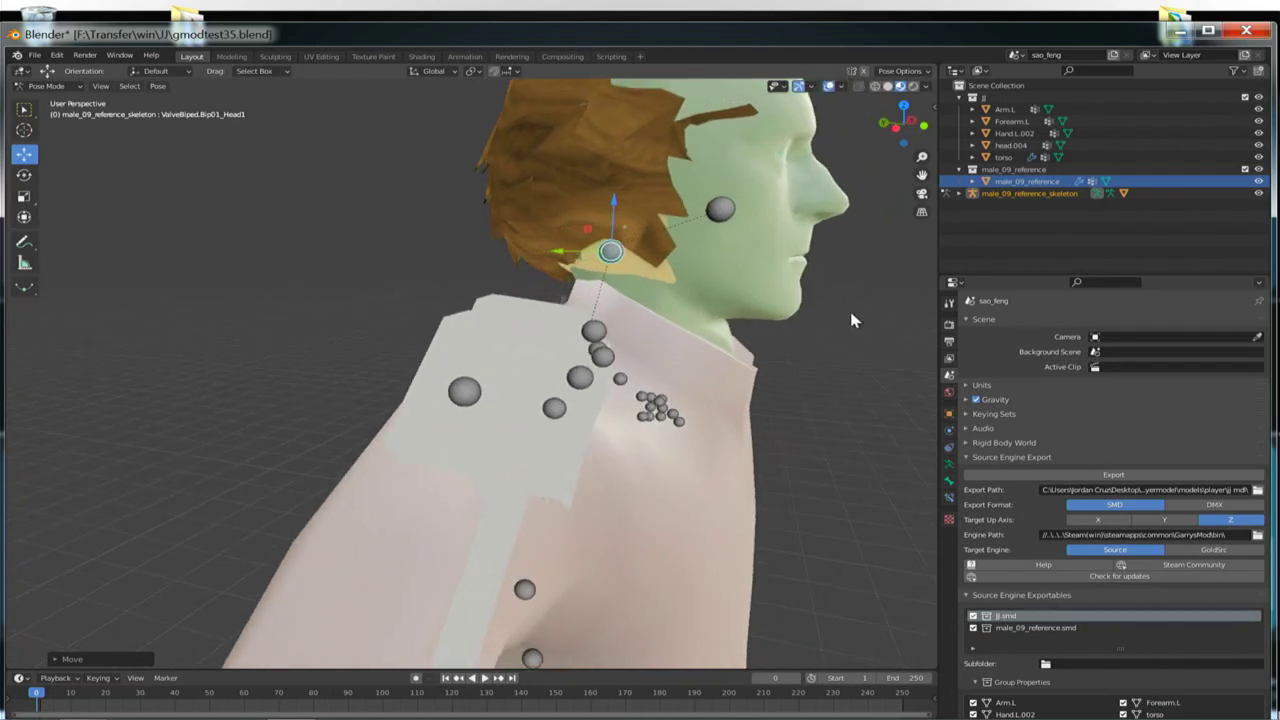
{"action": "left_click", "coordinate": [1261, 182]}
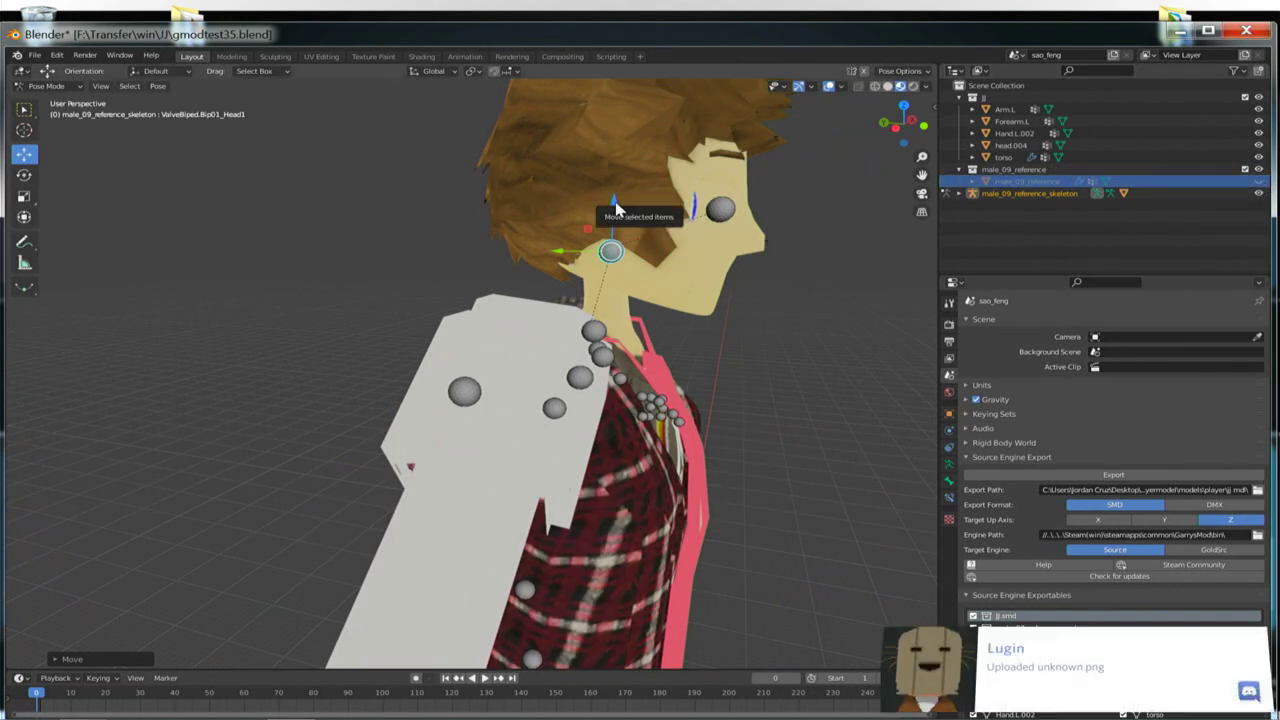
{"action": "left_click_drag", "start_coordinate": [612, 206], "coordinate": [545, 267]}
{"action": "key", "text": "ctrl+z"}
{"action": "key", "text": "ctrl+z"}
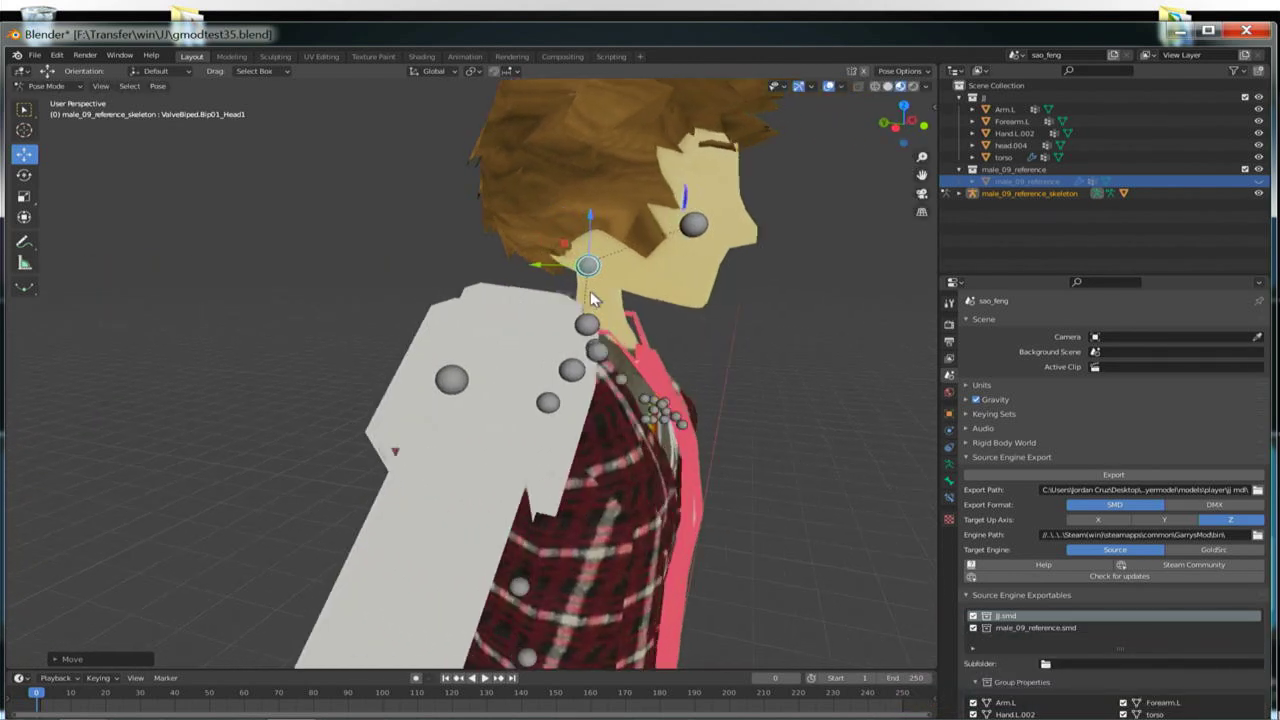
{"action": "key", "text": "ctrl+z"}
Step: Nudge the Bip01_Neck1 and Bip01_Head1 bones along their Y axes
{"action": "left_click", "coordinate": [503, 378]}
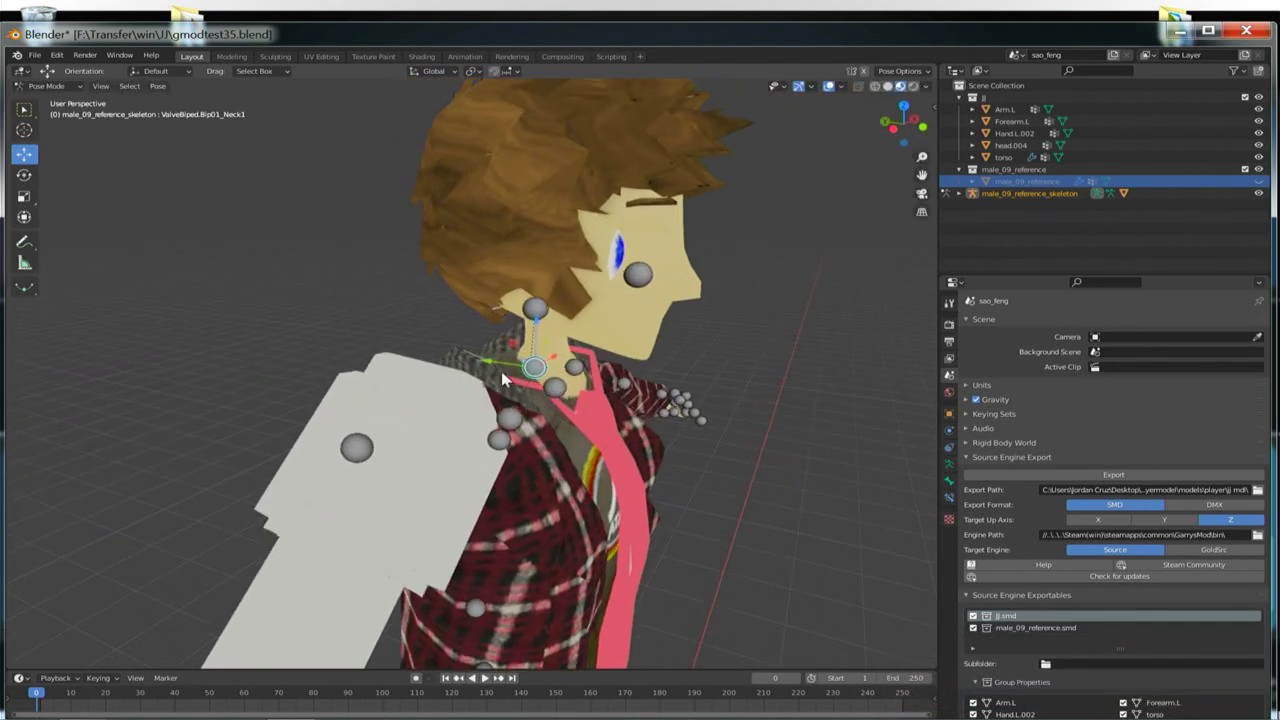
{"action": "left_click_drag", "start_coordinate": [487, 361], "coordinate": [491, 358]}
{"action": "left_click", "coordinate": [535, 312]}
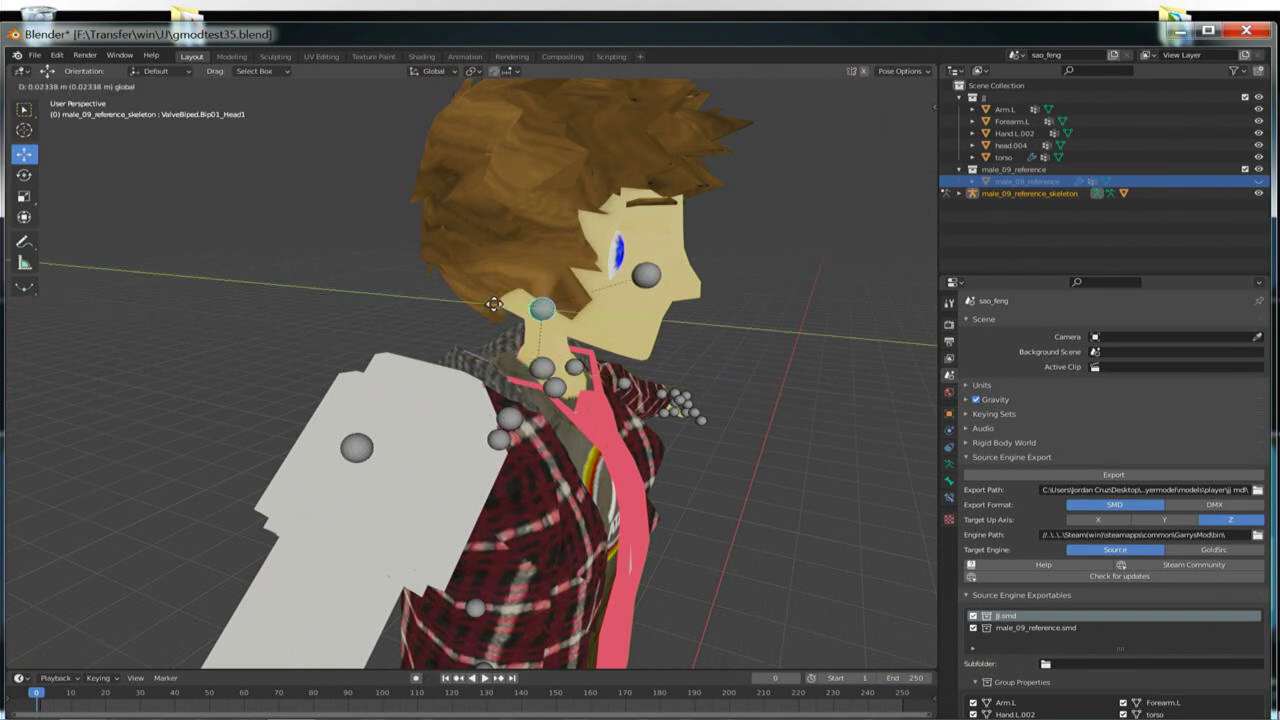
{"action": "left_click_drag", "start_coordinate": [505, 310], "coordinate": [502, 308]}
{"action": "middle_click_drag", "start_coordinate": [502, 308], "coordinate": [548, 343]}
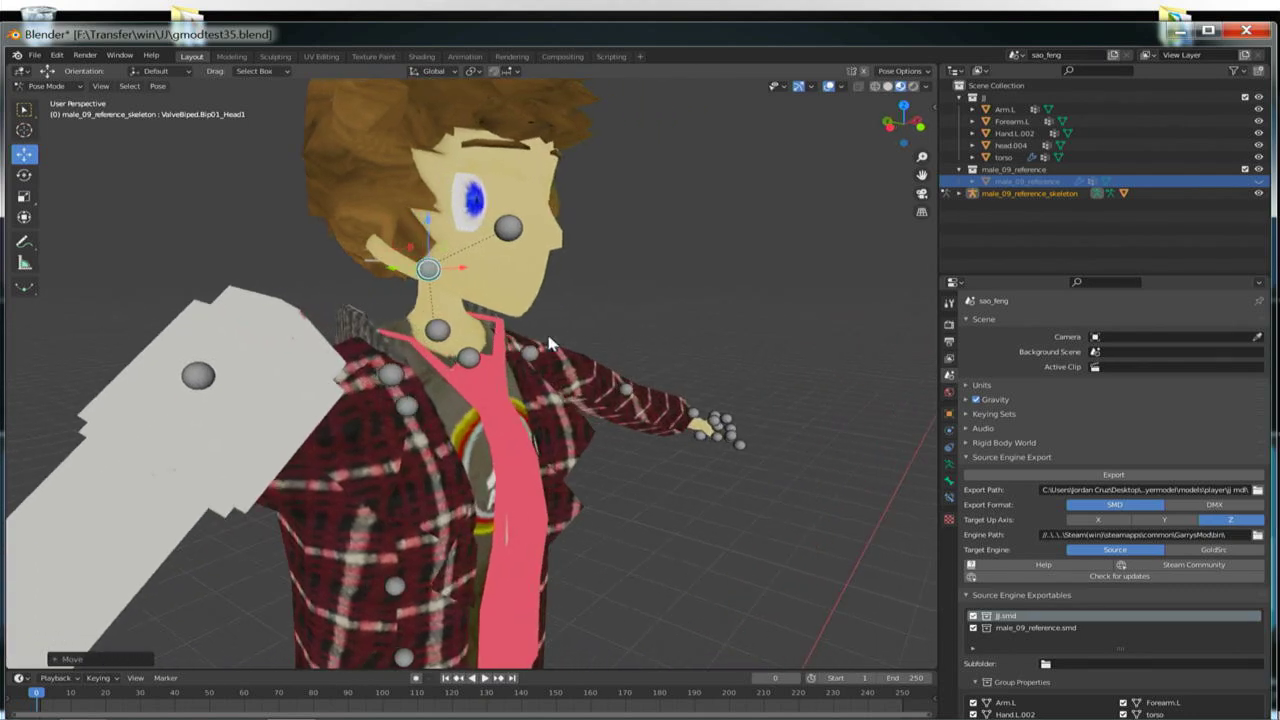
Step: Show the male_09_reference body again and reselect Bip01_Neck1 from the side
{"action": "left_click", "coordinate": [1259, 169], "text": "ctrl"}
{"action": "middle_click_drag", "start_coordinate": [720, 345], "coordinate": [645, 339]}
{"action": "left_click", "coordinate": [440, 302]}
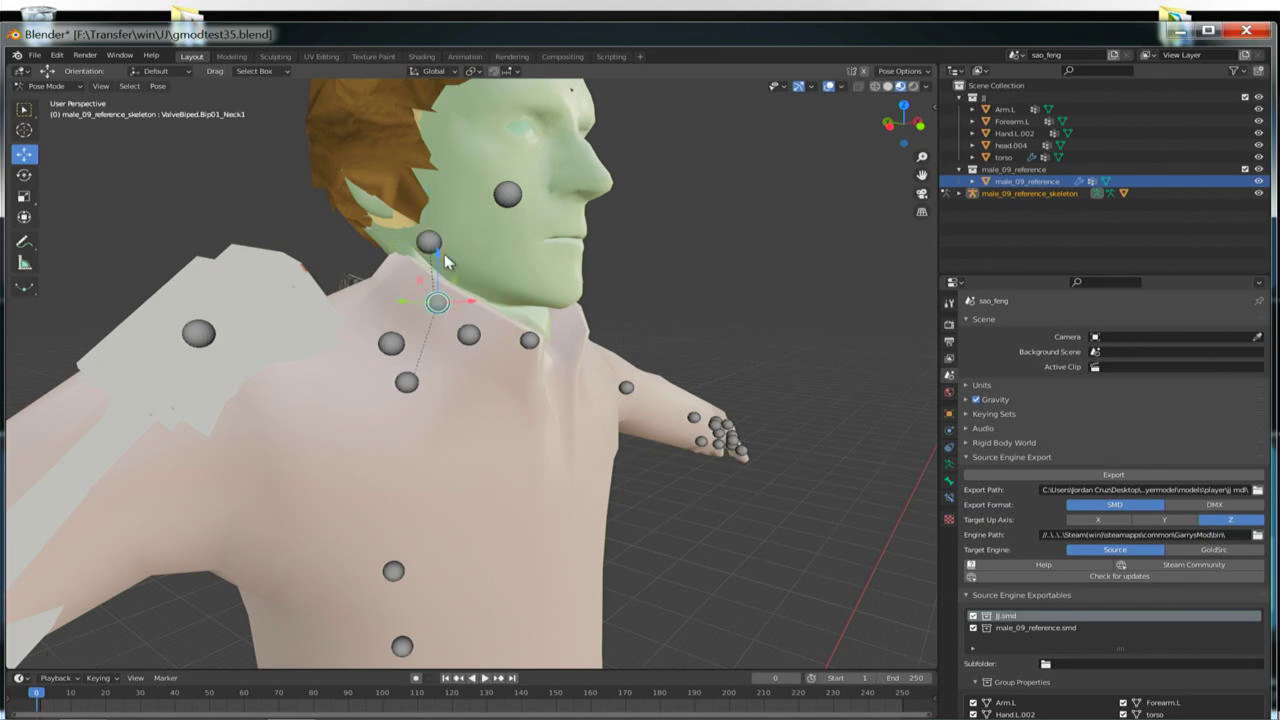
Step: Move the Bip01_Spine4 bone down to fit the character's chest
{"action": "middle_click_drag", "start_coordinate": [392, 409], "coordinate": [350, 405]}
{"action": "left_click", "coordinate": [291, 326]}
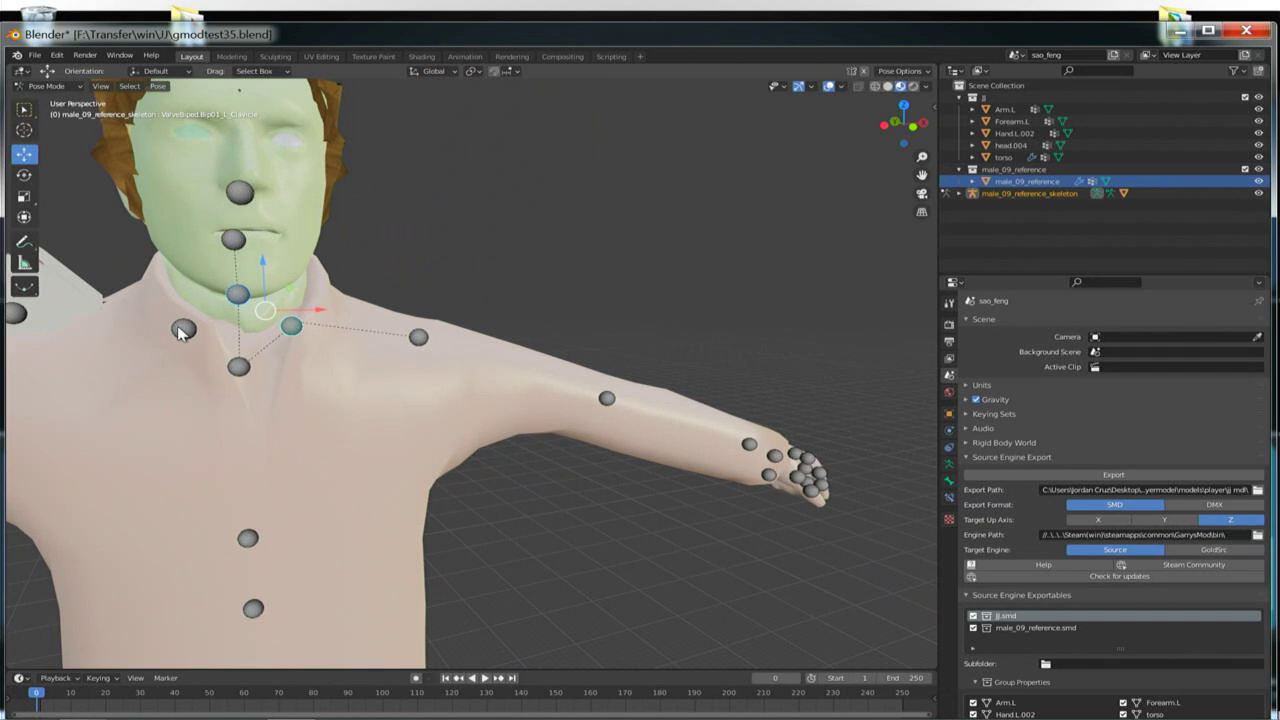
{"action": "left_click", "coordinate": [183, 331]}
{"action": "left_click", "coordinate": [237, 369]}
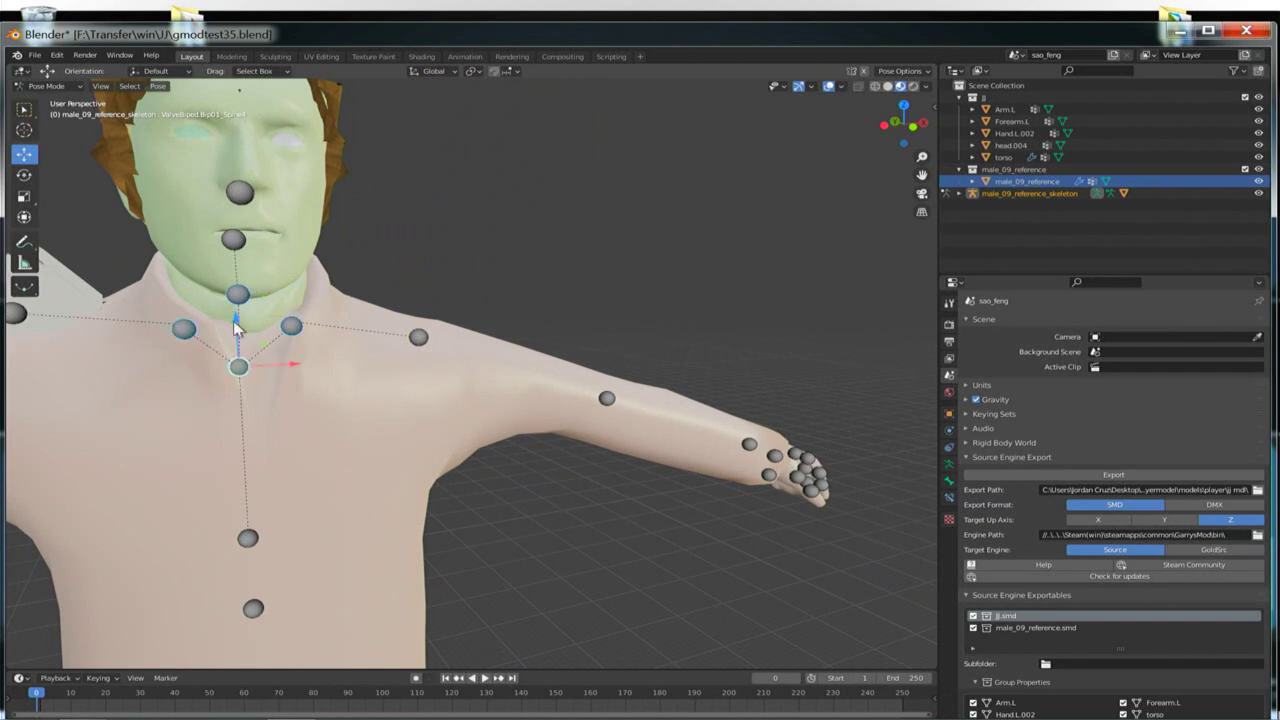
{"action": "key", "text": "g"}
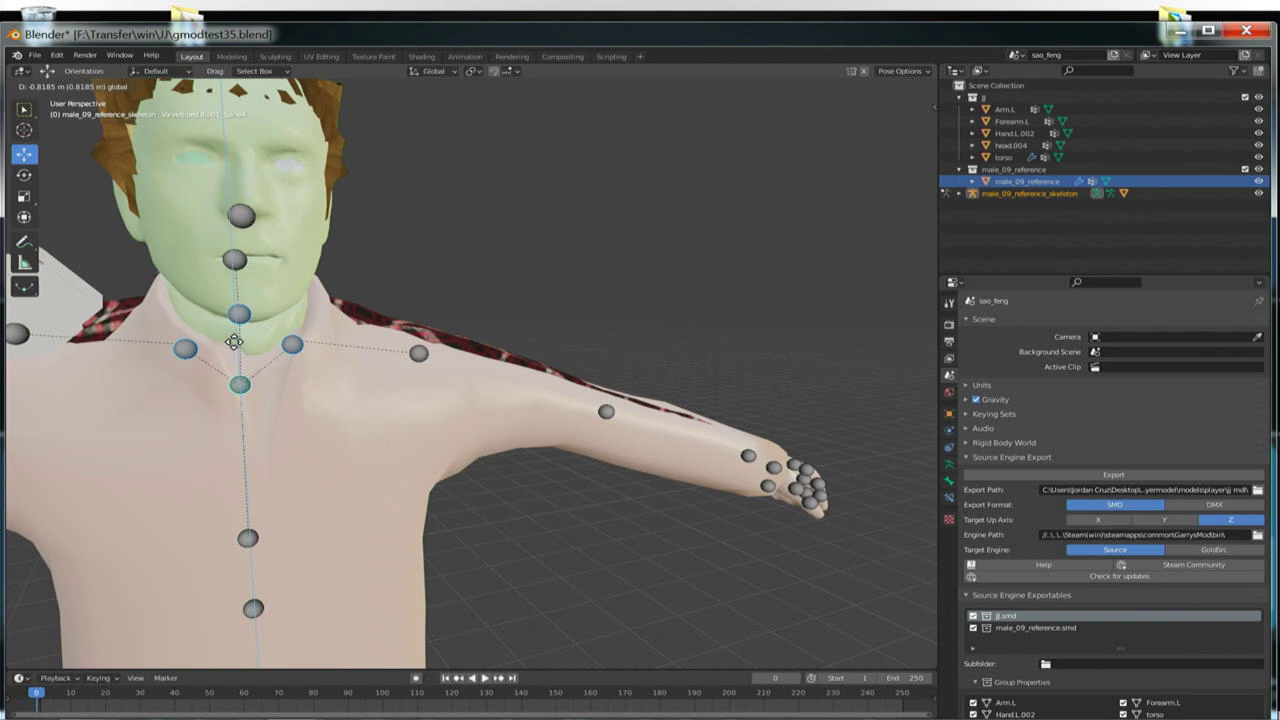
{"action": "left_click", "coordinate": [234, 343]}
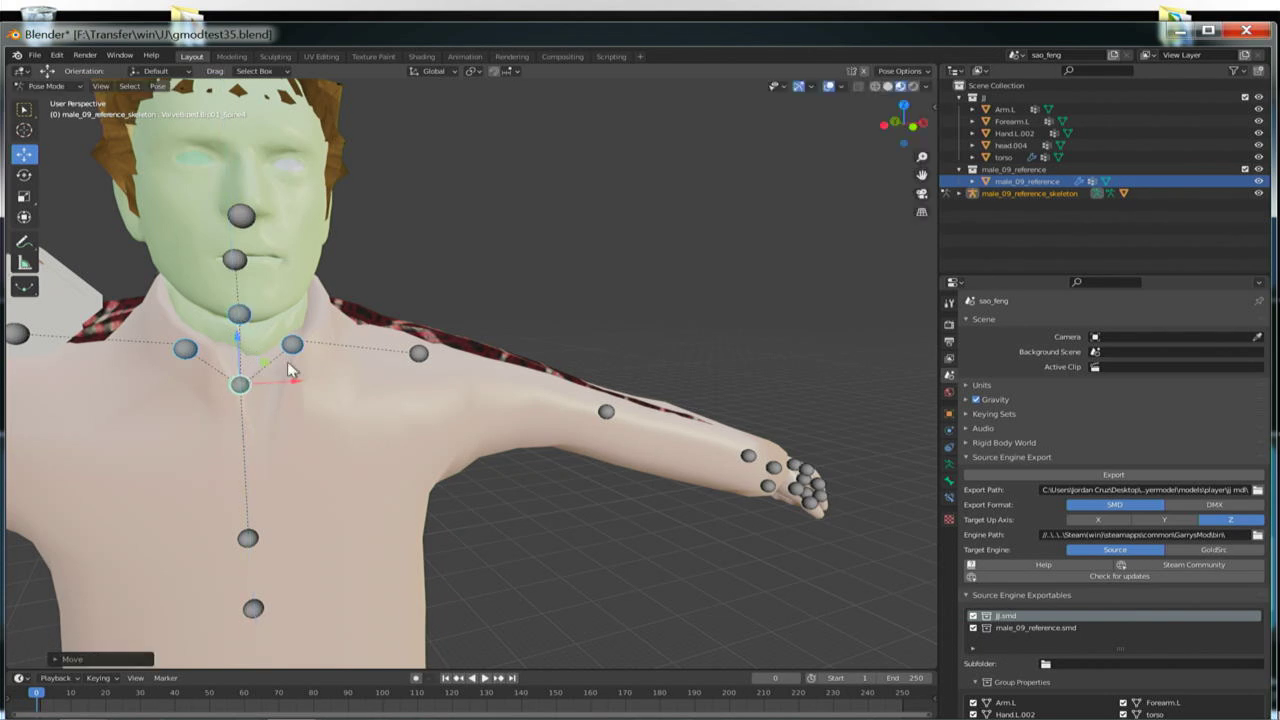
Step: Raise L_UpperArm, R_UpperArm and Head1 together along Z, about 0.58 m
{"action": "left_click", "coordinate": [418, 352]}
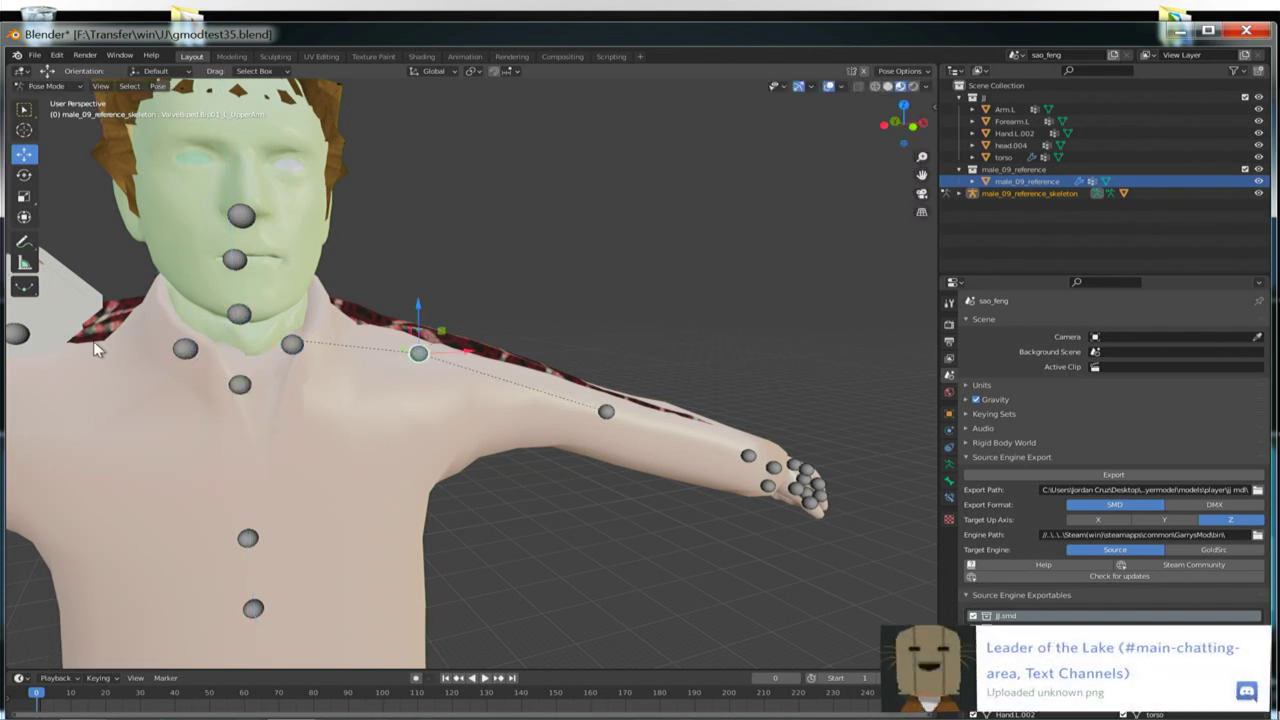
{"action": "left_click", "coordinate": [18, 336], "text": "shift"}
{"action": "left_click", "coordinate": [237, 315], "text": "shift"}
{"action": "middle_click_drag", "start_coordinate": [236, 314], "coordinate": [350, 284]}
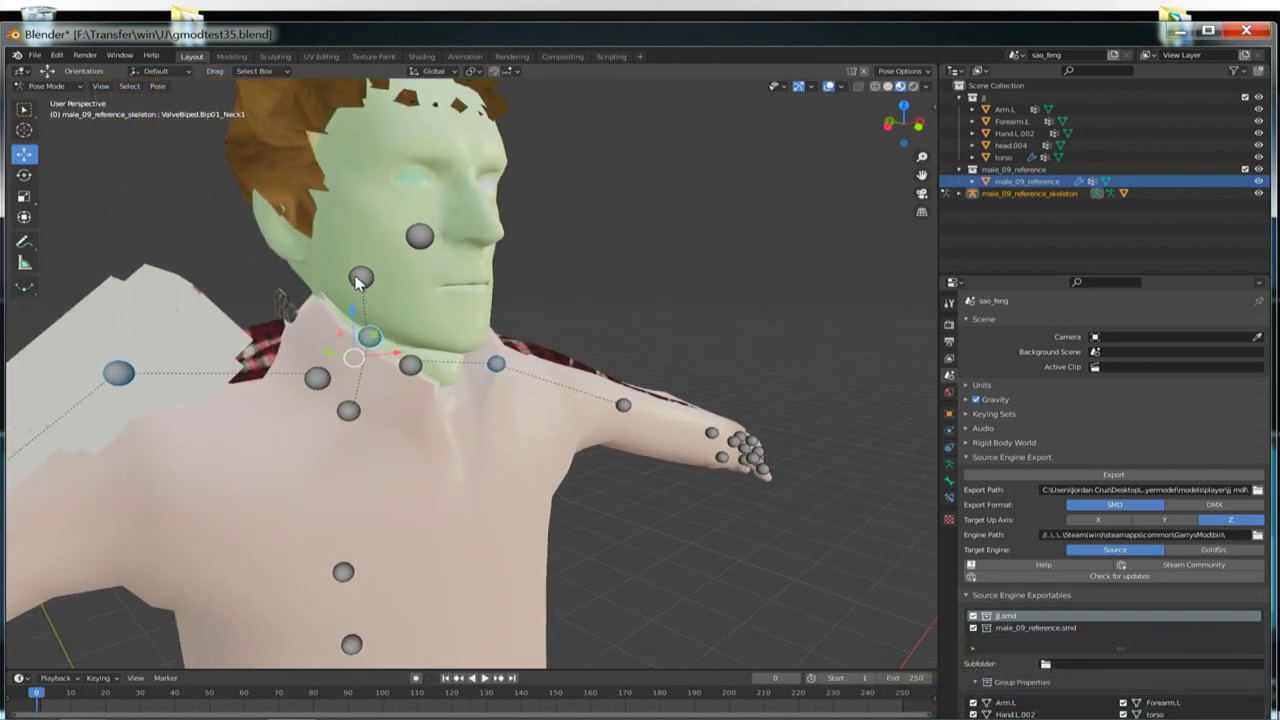
{"action": "left_click", "coordinate": [370, 336], "text": "shift"}
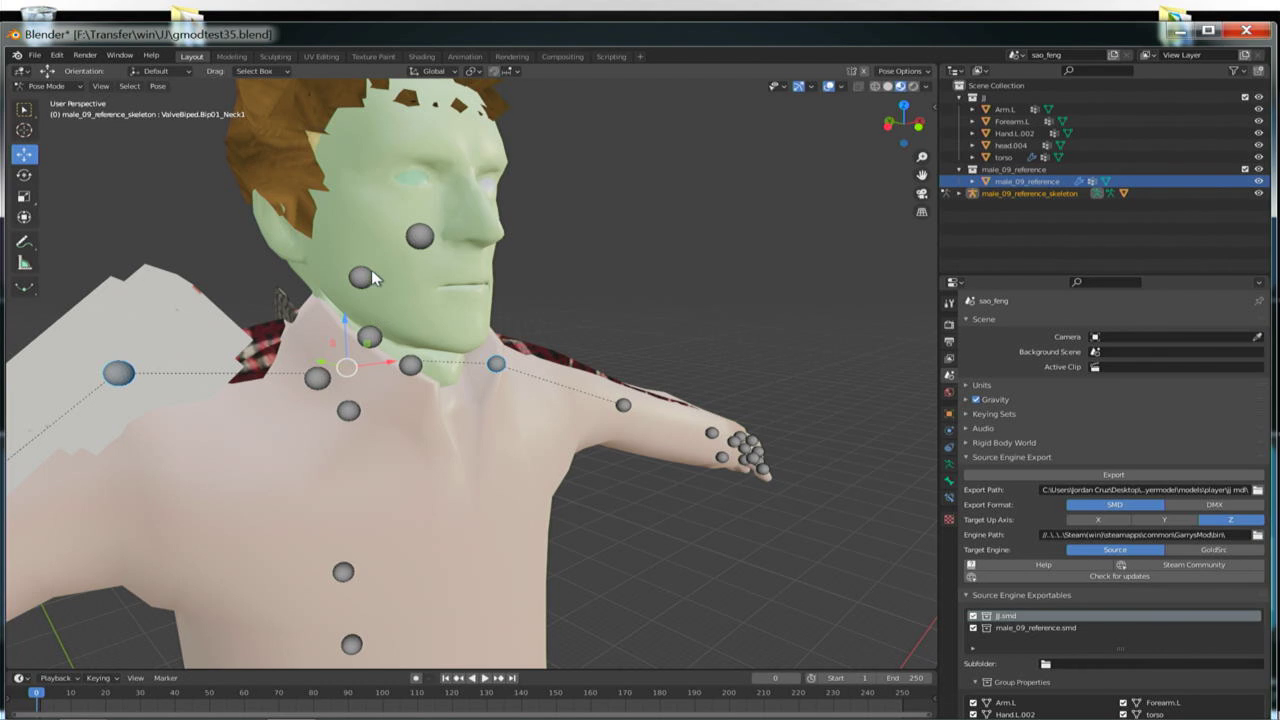
{"action": "left_click", "coordinate": [362, 278], "text": "shift"}
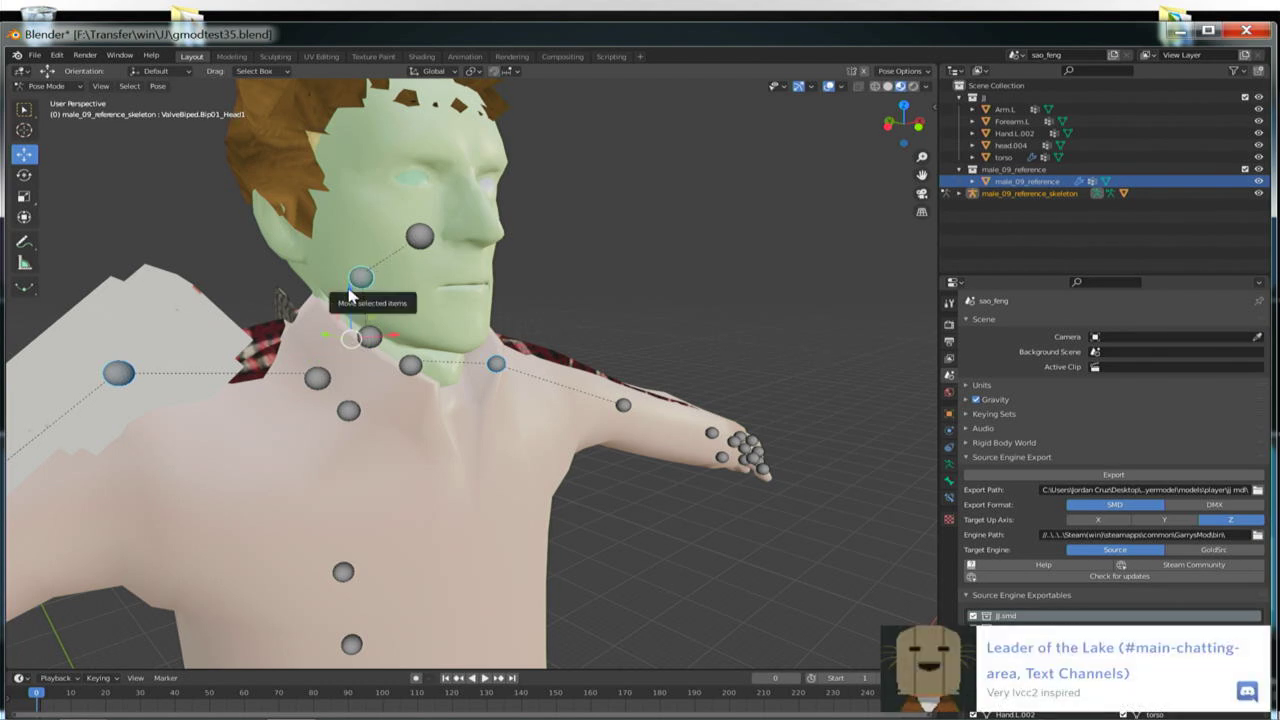
{"action": "key", "text": "g"}
{"action": "key", "text": "z"}
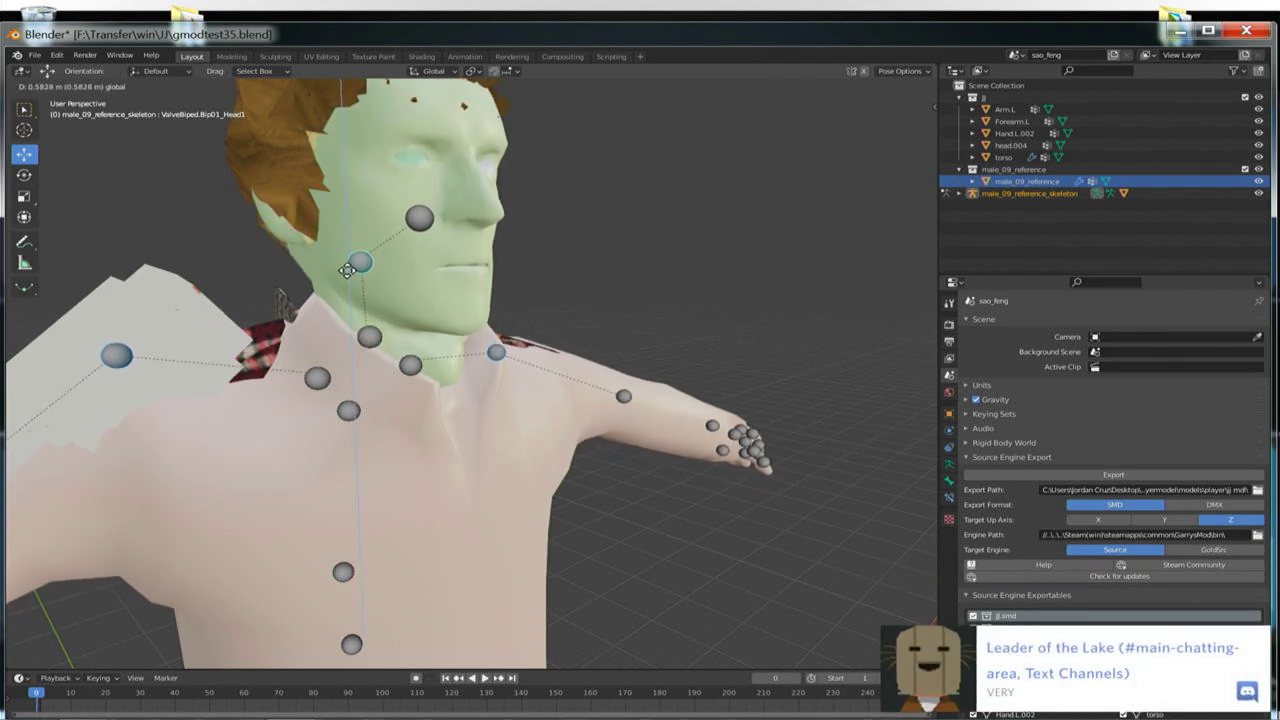
{"action": "left_click", "coordinate": [346, 268]}
{"action": "middle_click_drag", "start_coordinate": [346, 268], "coordinate": [340, 322]}
Step: Lower the Bip01_L_UpperArm bone along its Z axis into the left sleeve
{"action": "left_click", "coordinate": [340, 322]}
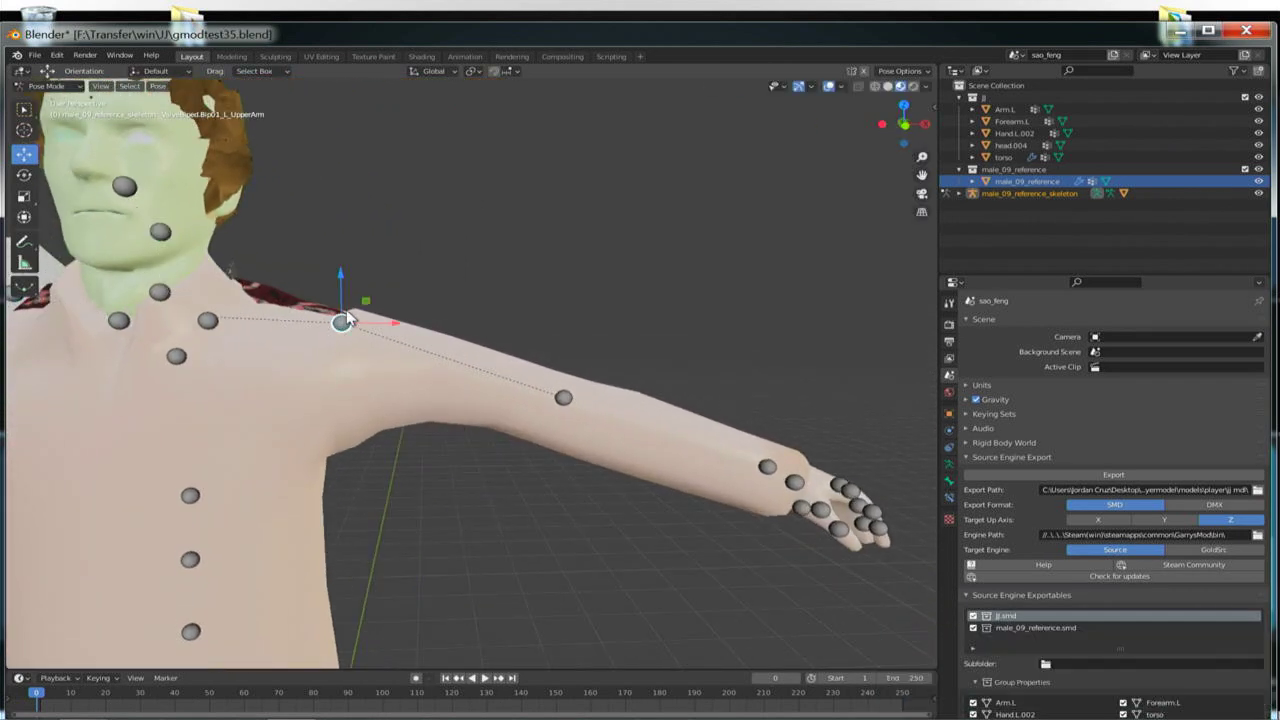
{"action": "left_click_drag", "start_coordinate": [342, 290], "coordinate": [337, 289]}
{"action": "middle_click_drag", "start_coordinate": [380, 429], "coordinate": [605, 412]}
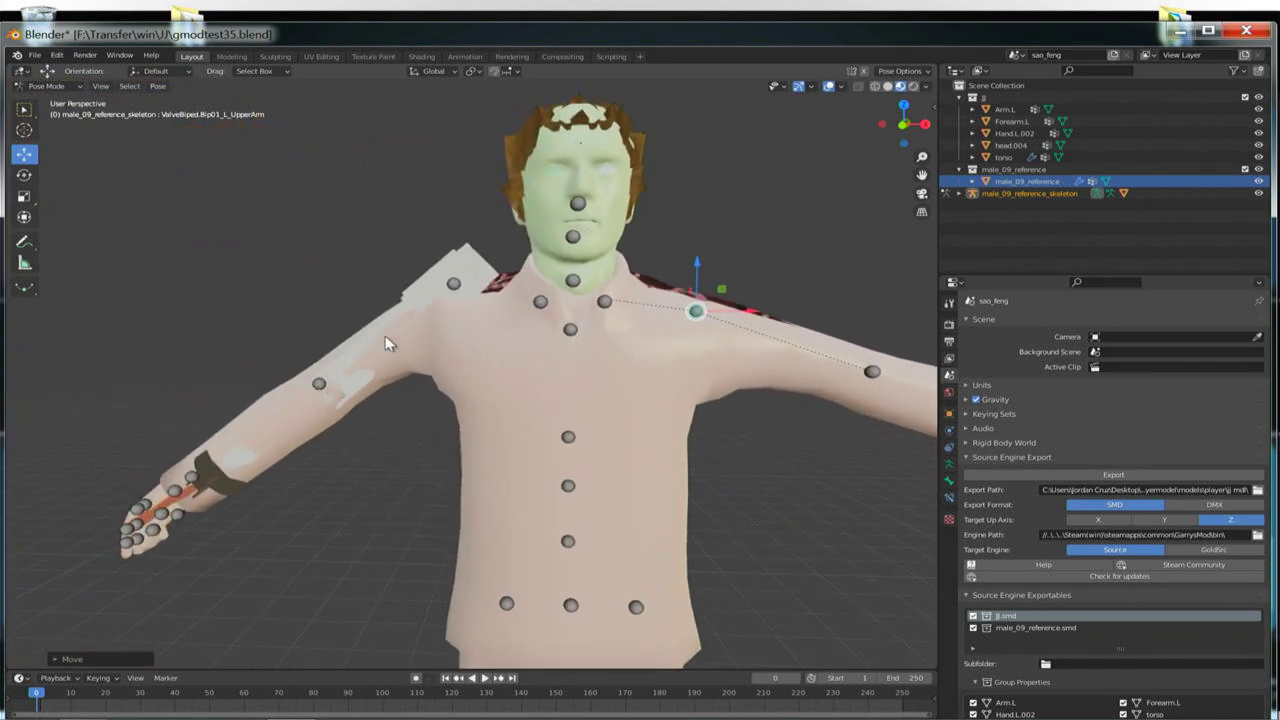
Step: Rotate the Bip01_R_UpperArm bone about 1.11° downward into the right sleeve
{"action": "left_click", "coordinate": [451, 285]}
{"action": "middle_click_drag", "start_coordinate": [391, 423], "coordinate": [453, 408]}
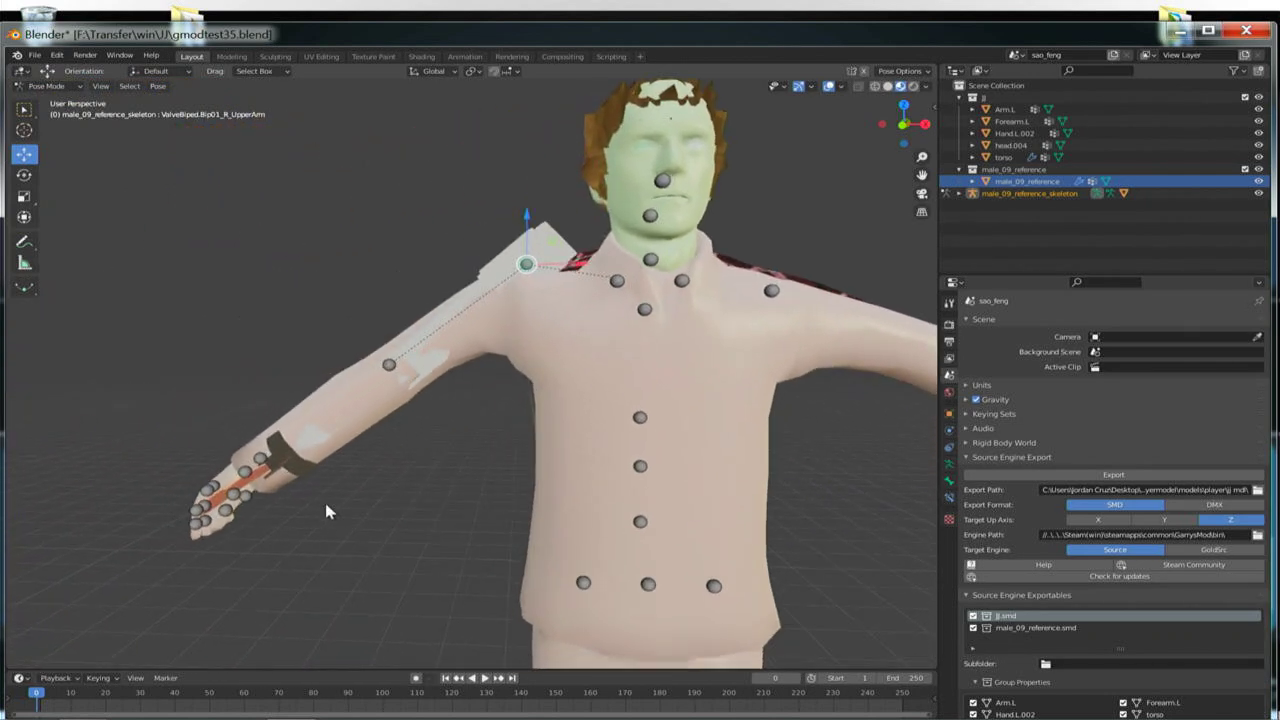
{"action": "key", "text": "r"}
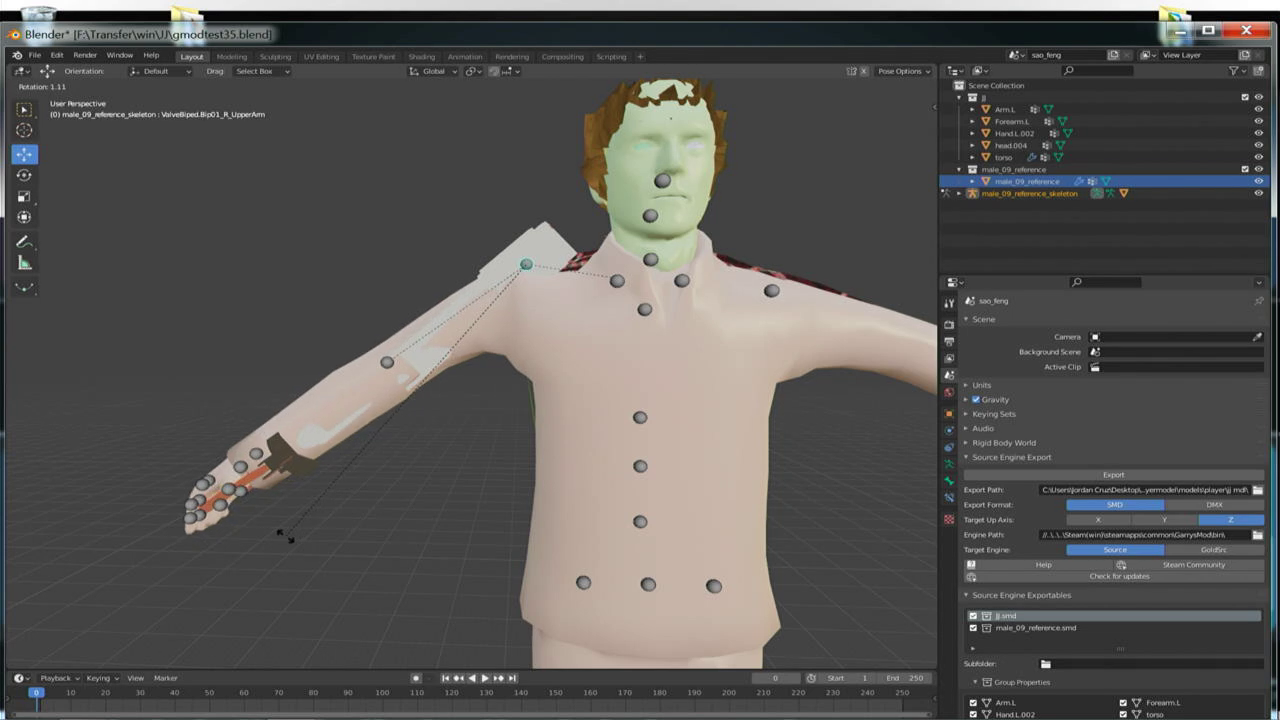
{"action": "left_click", "coordinate": [285, 539]}
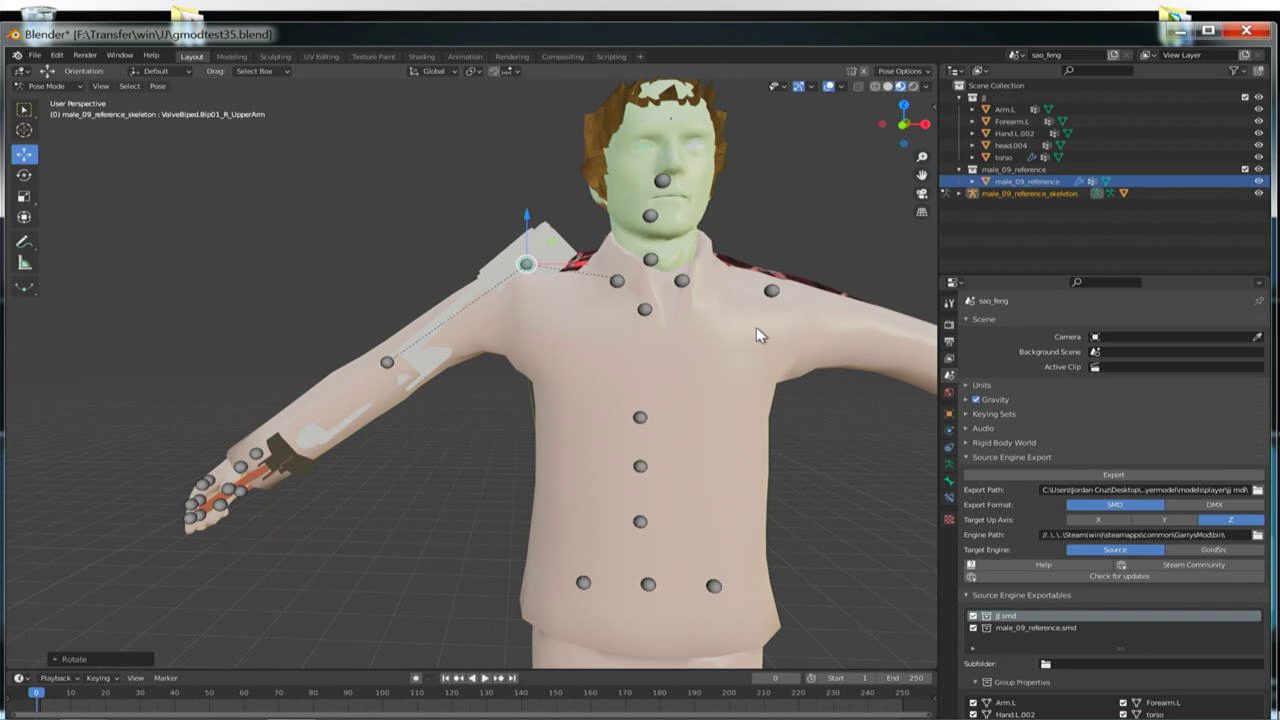
{"action": "middle_click_drag", "start_coordinate": [756, 334], "coordinate": [640, 324], "text": "shift"}
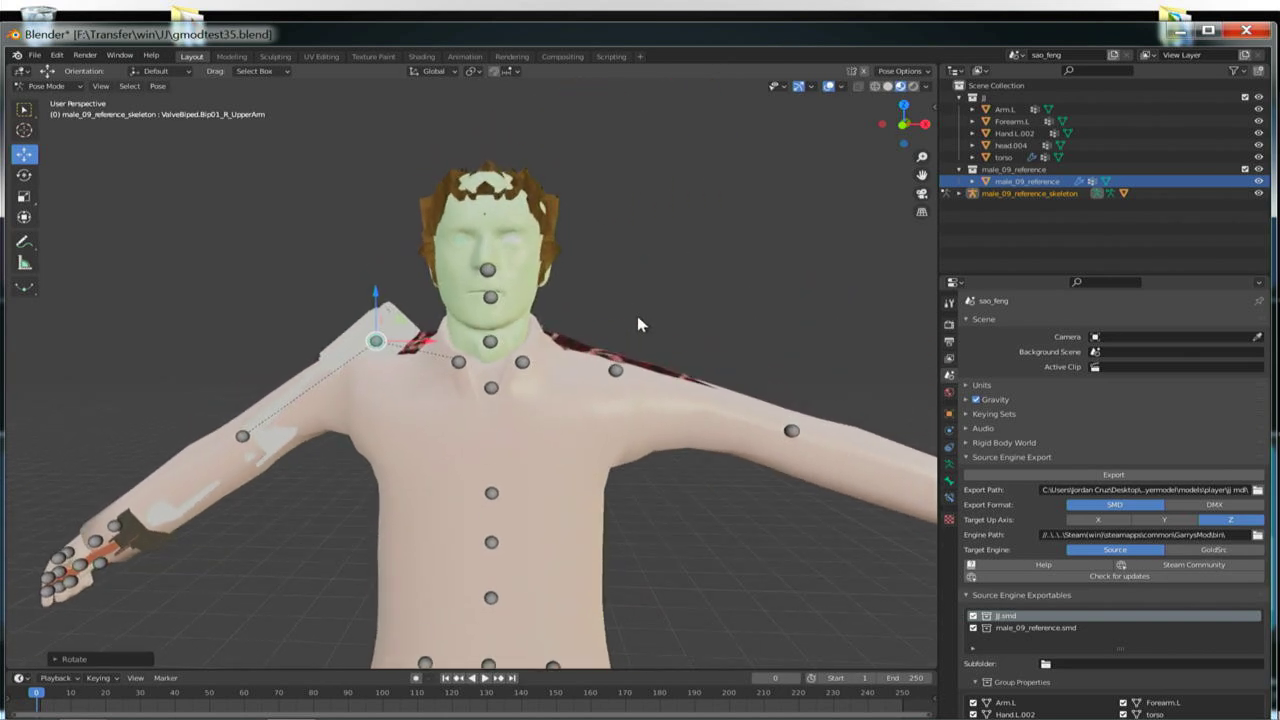